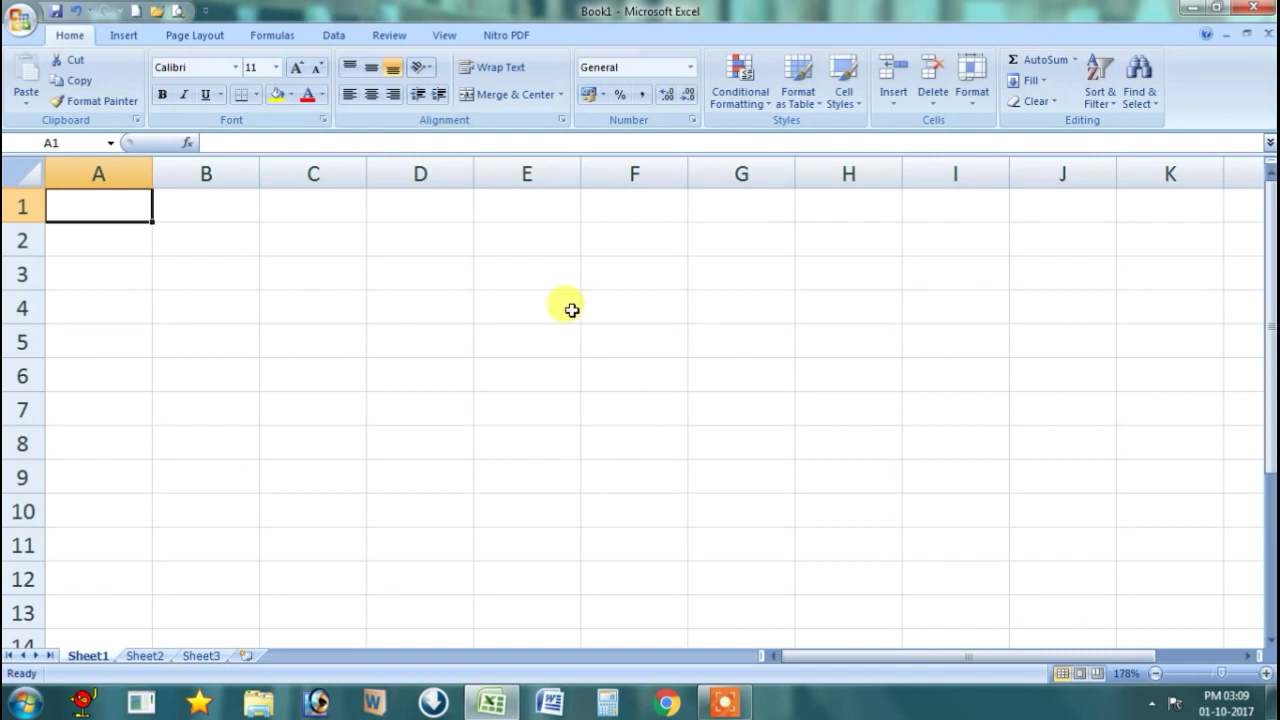
Step: Create a new blank workbook from the Office Button's New command
click(22, 21)
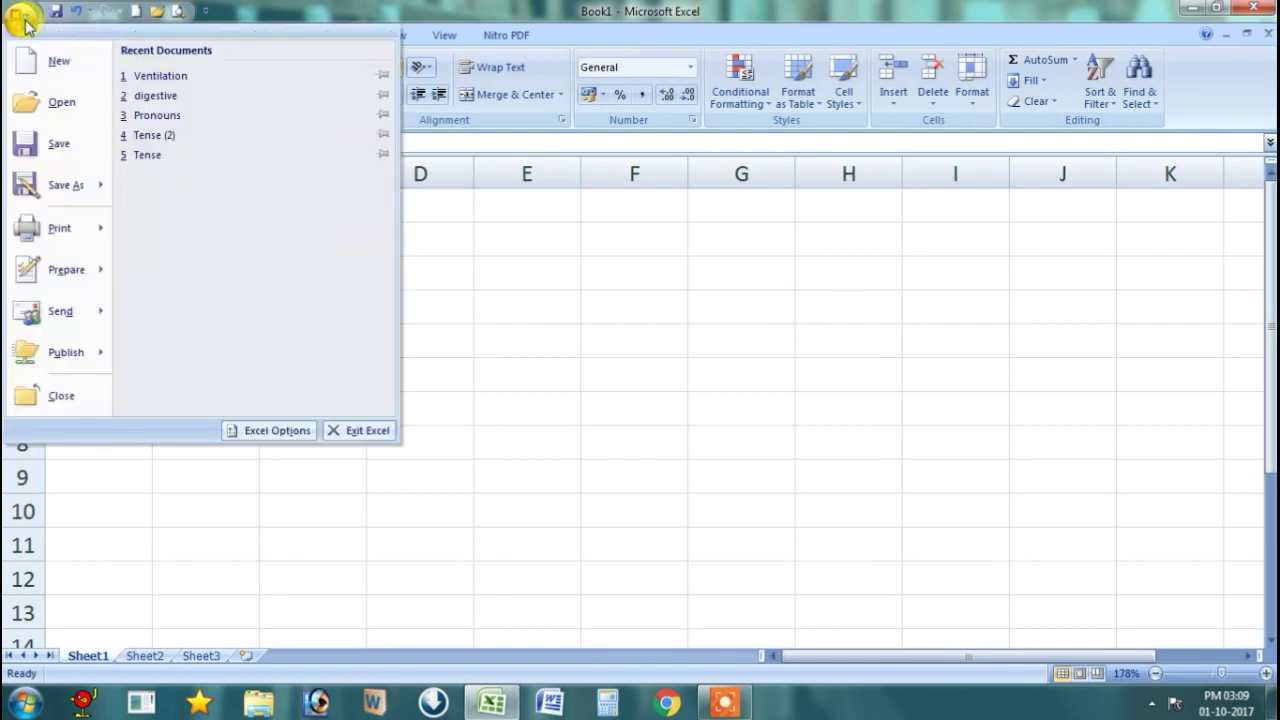
click(60, 64)
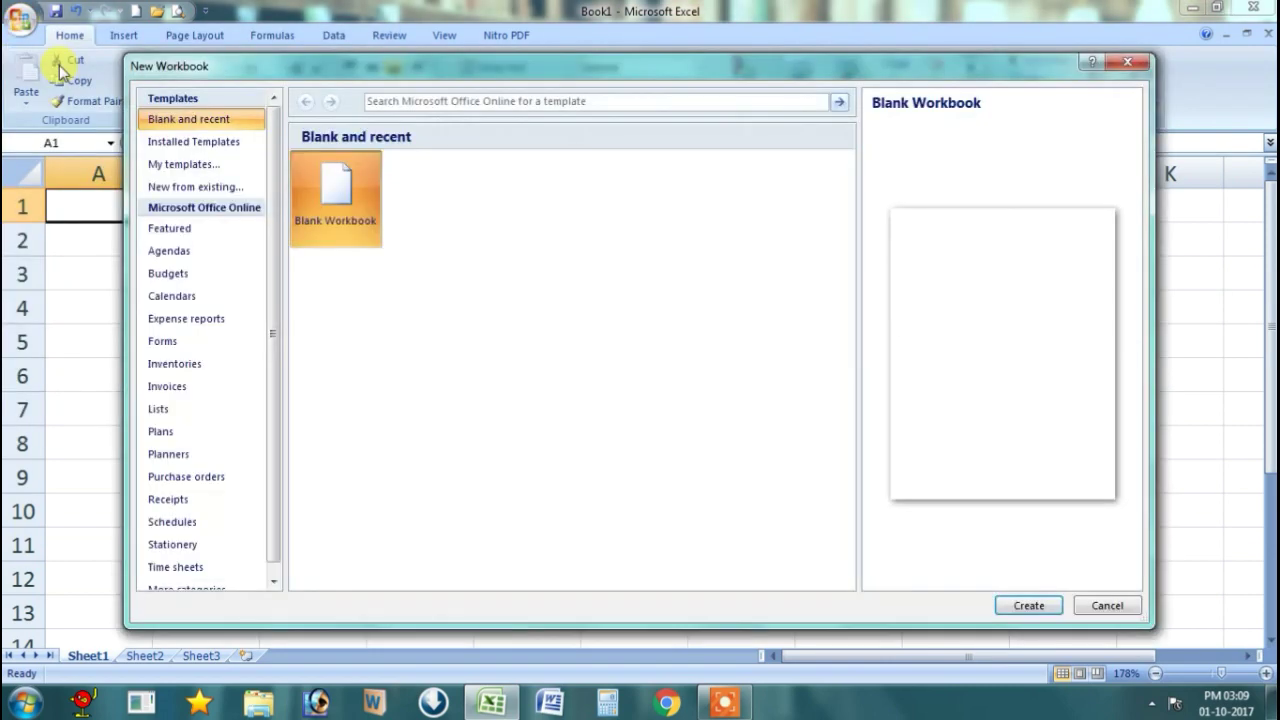
click(1029, 604)
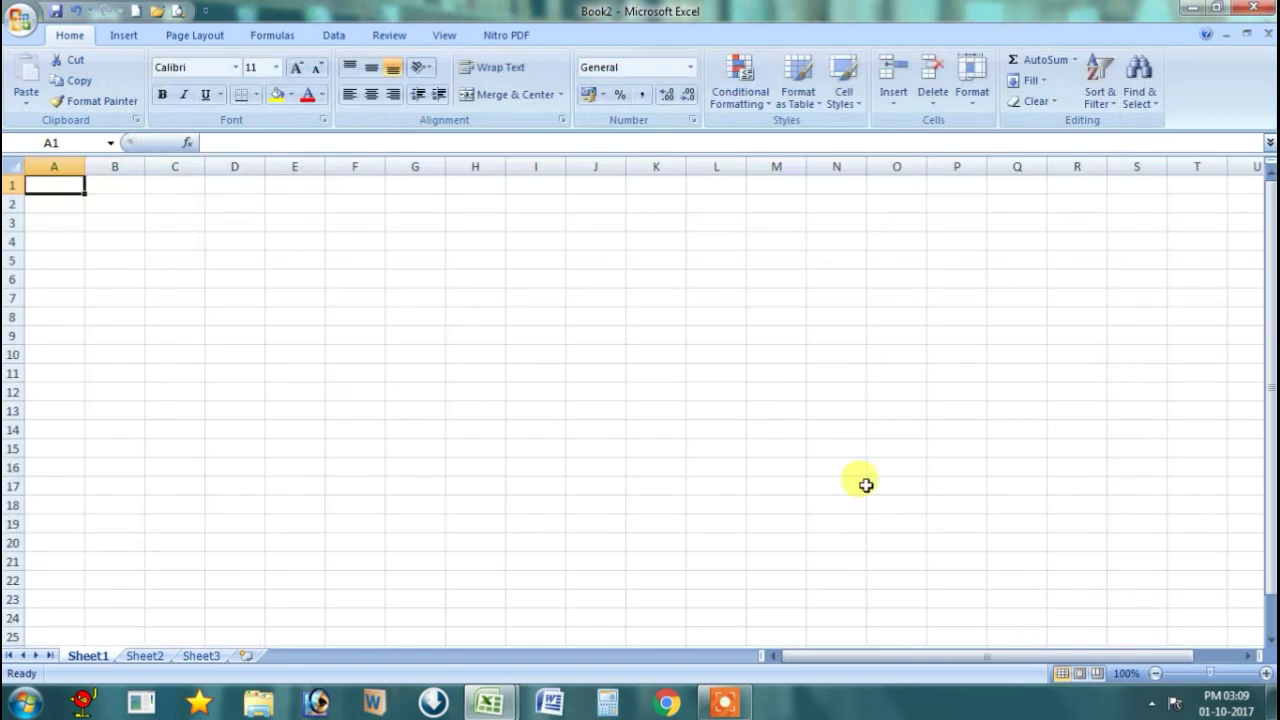
Step: Save the workbook as 'Student marksheet' in the Documents library
click(22, 24)
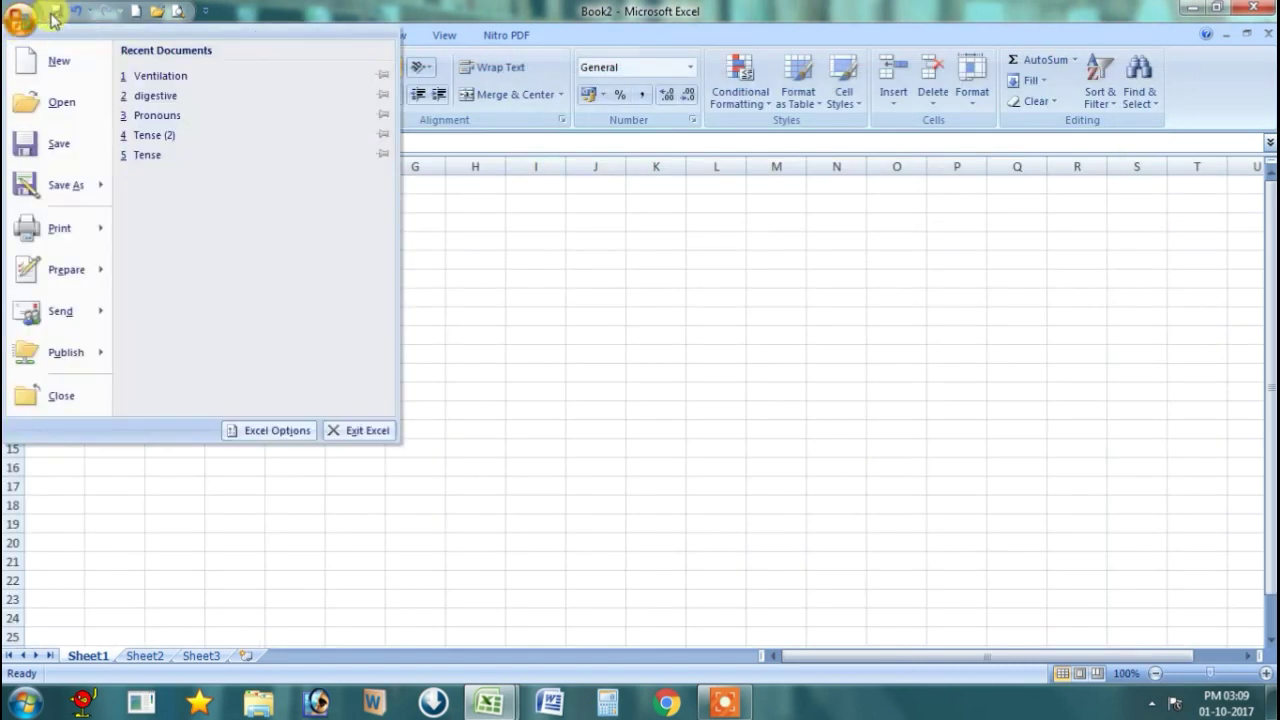
click(55, 18)
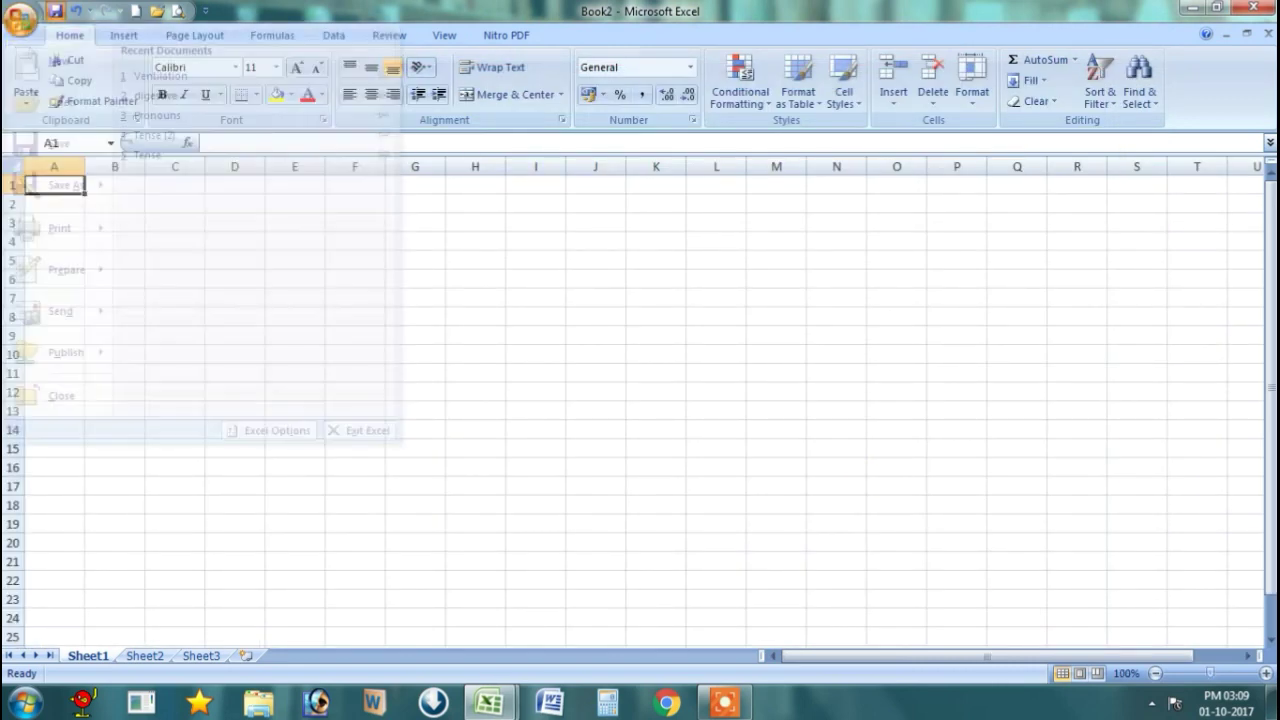
click(55, 18)
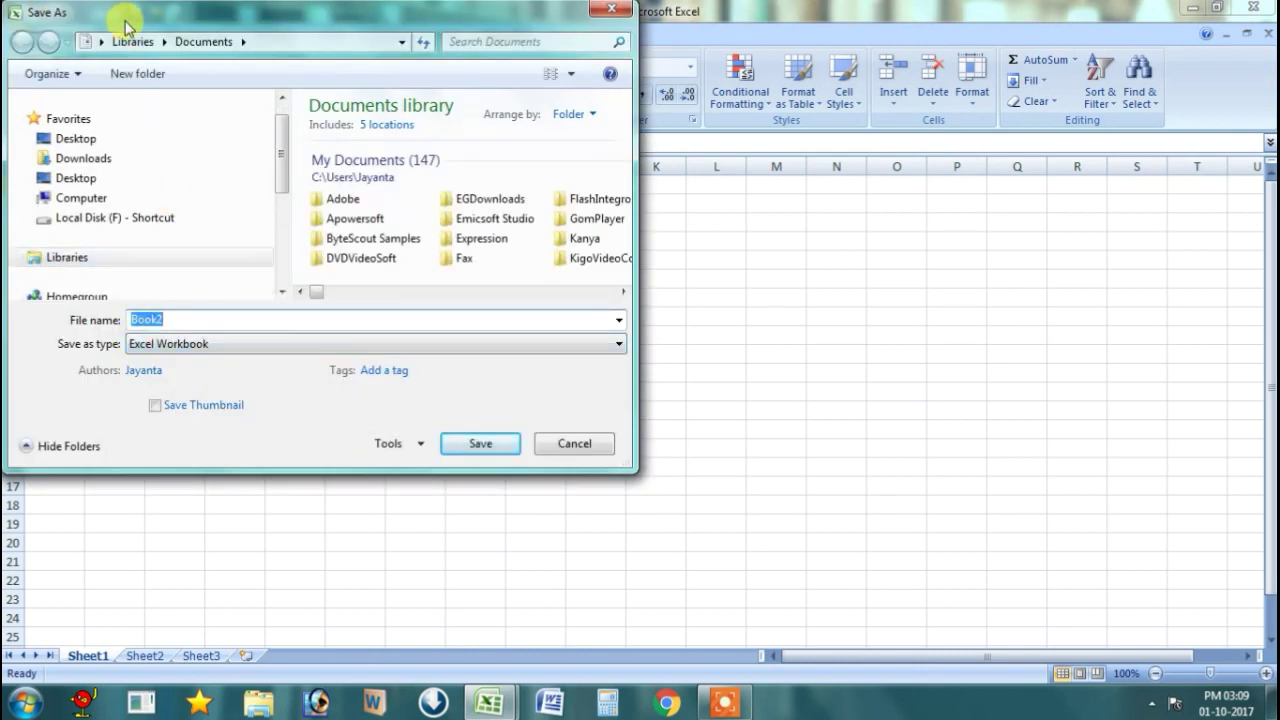
drag(127, 24, 220, 92)
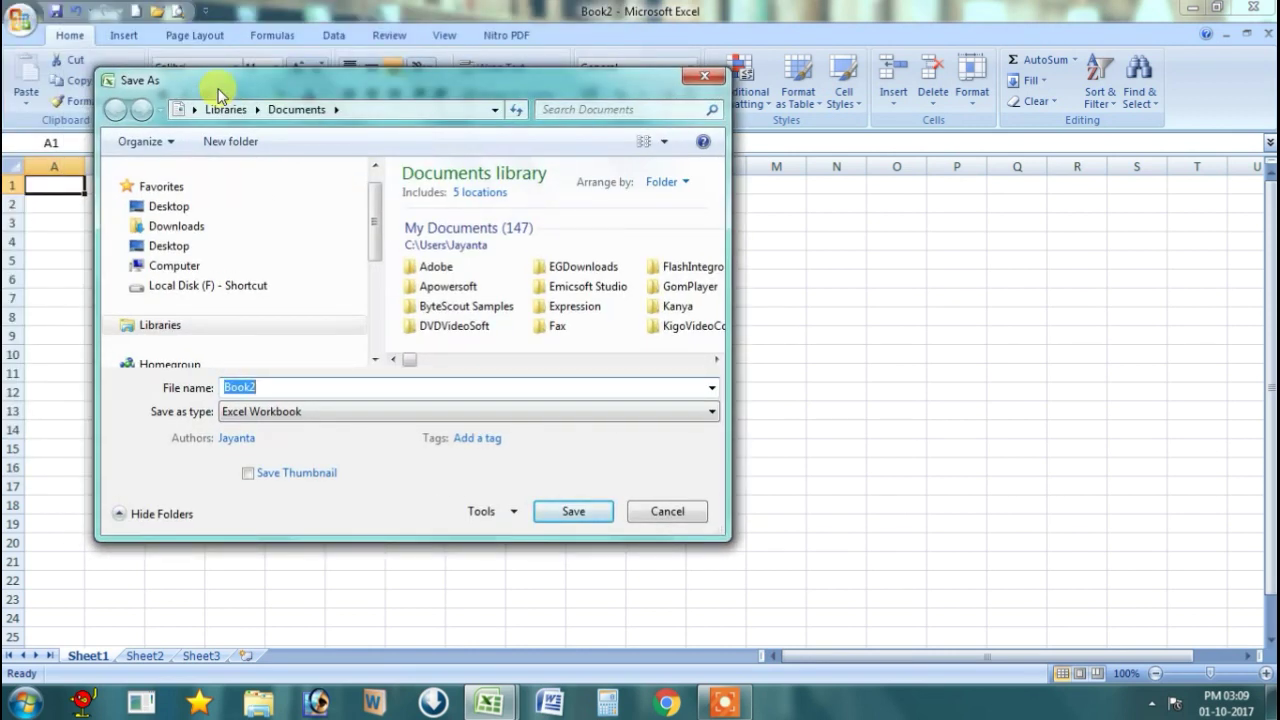
text(S)
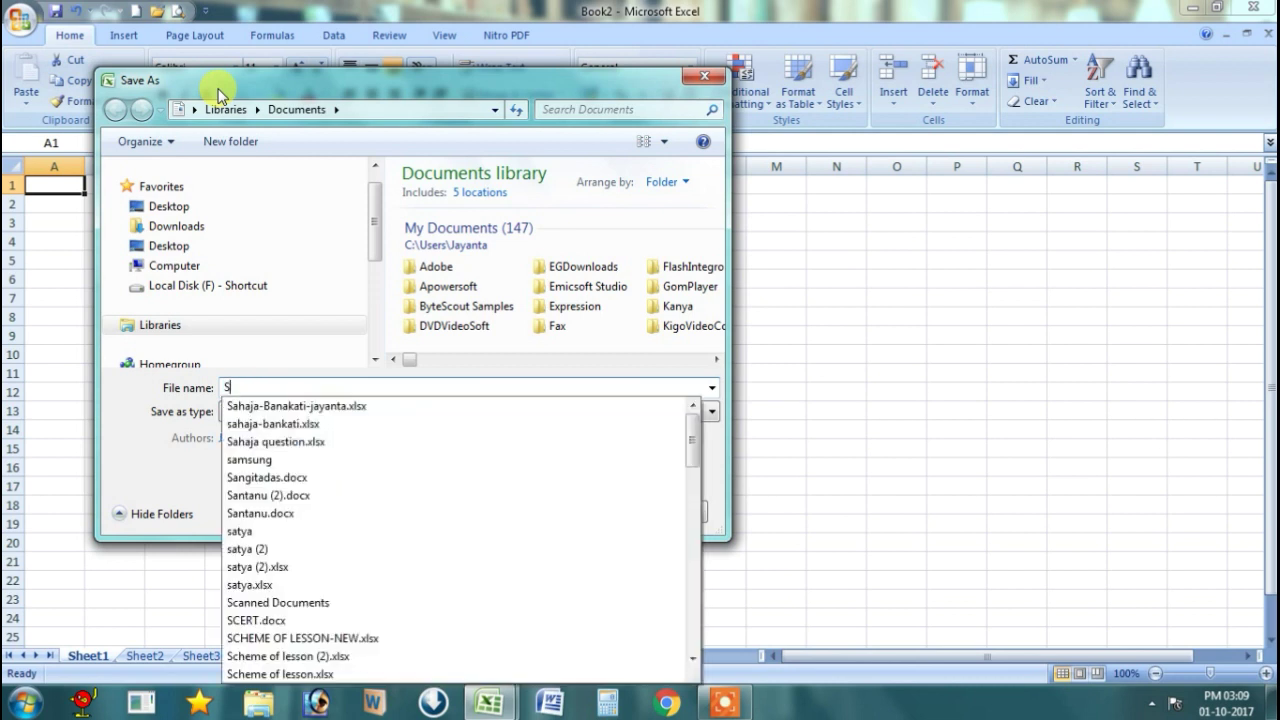
text(tudent marksheet)
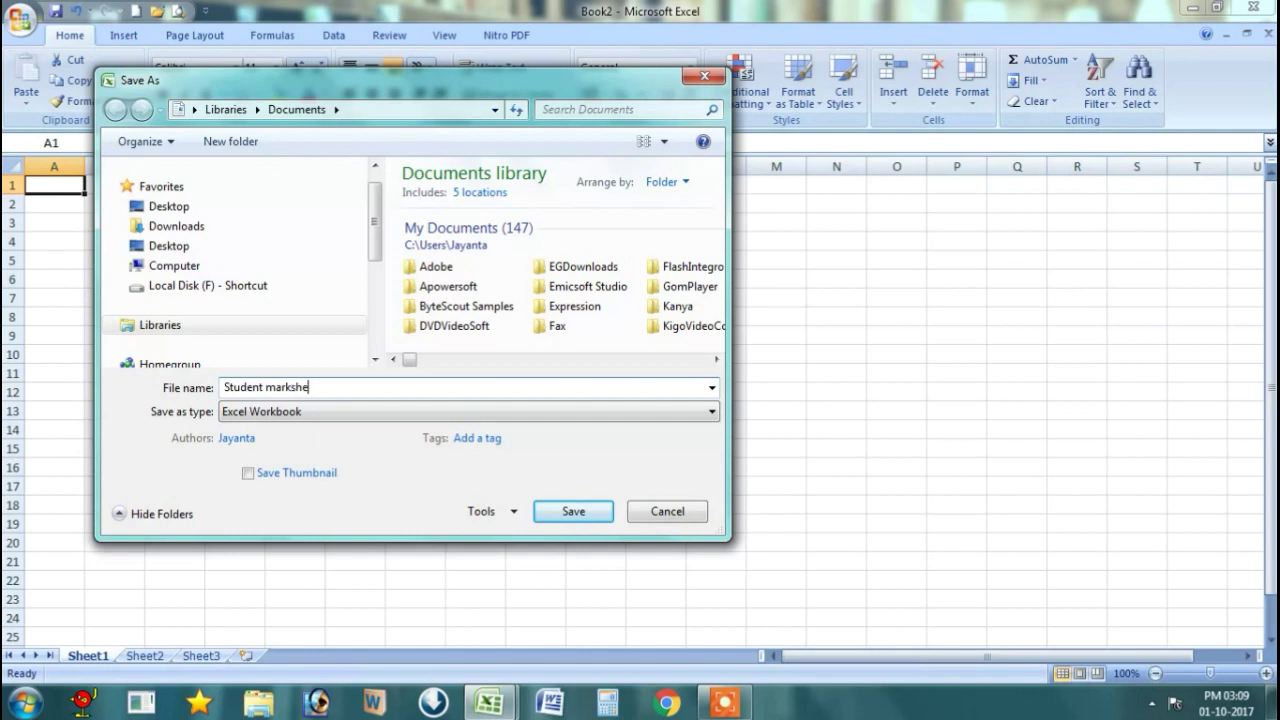
click(574, 512)
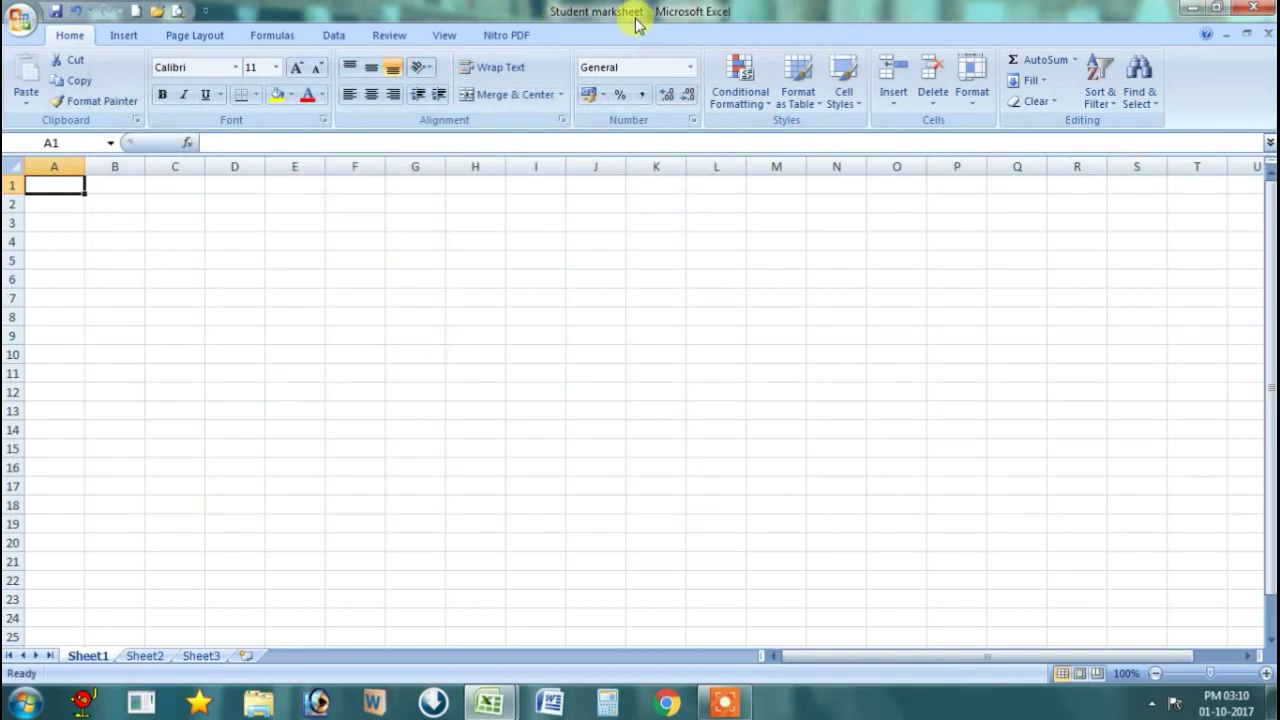
Step: Zoom the sheet to 160% and enter 'Marksheet of Student' in cell A1
click(272, 320)
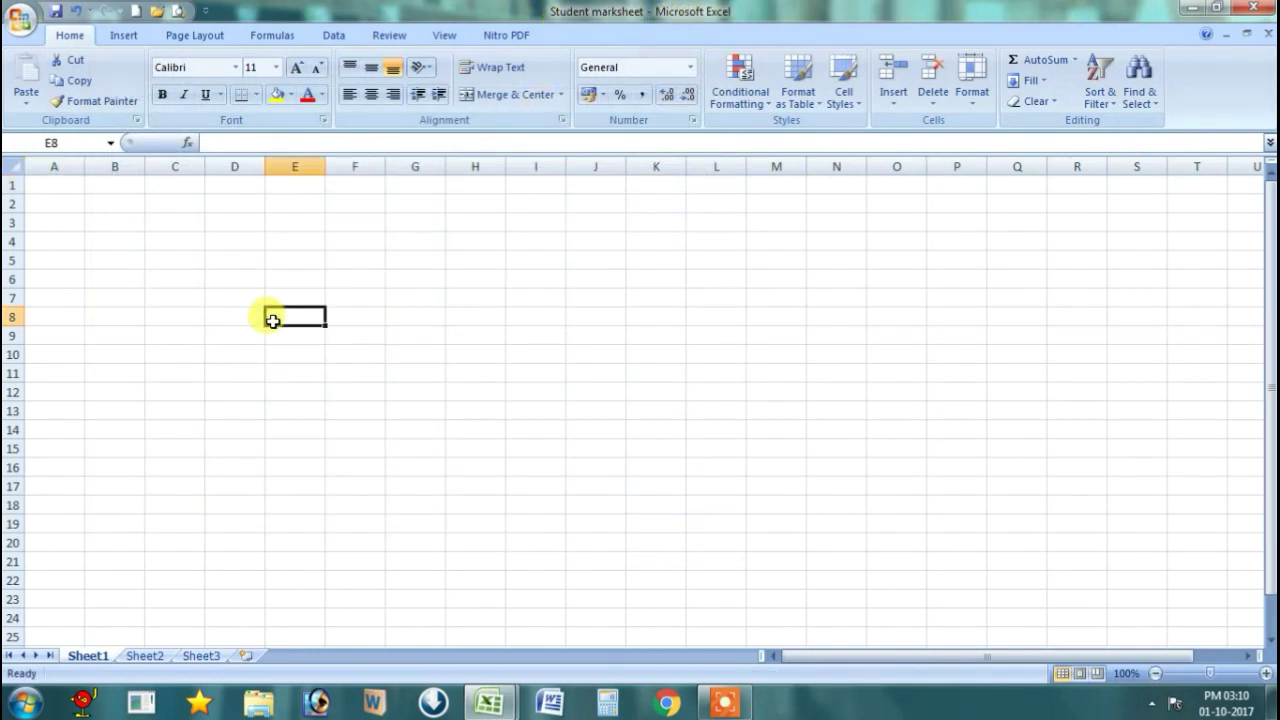
click(1221, 678)
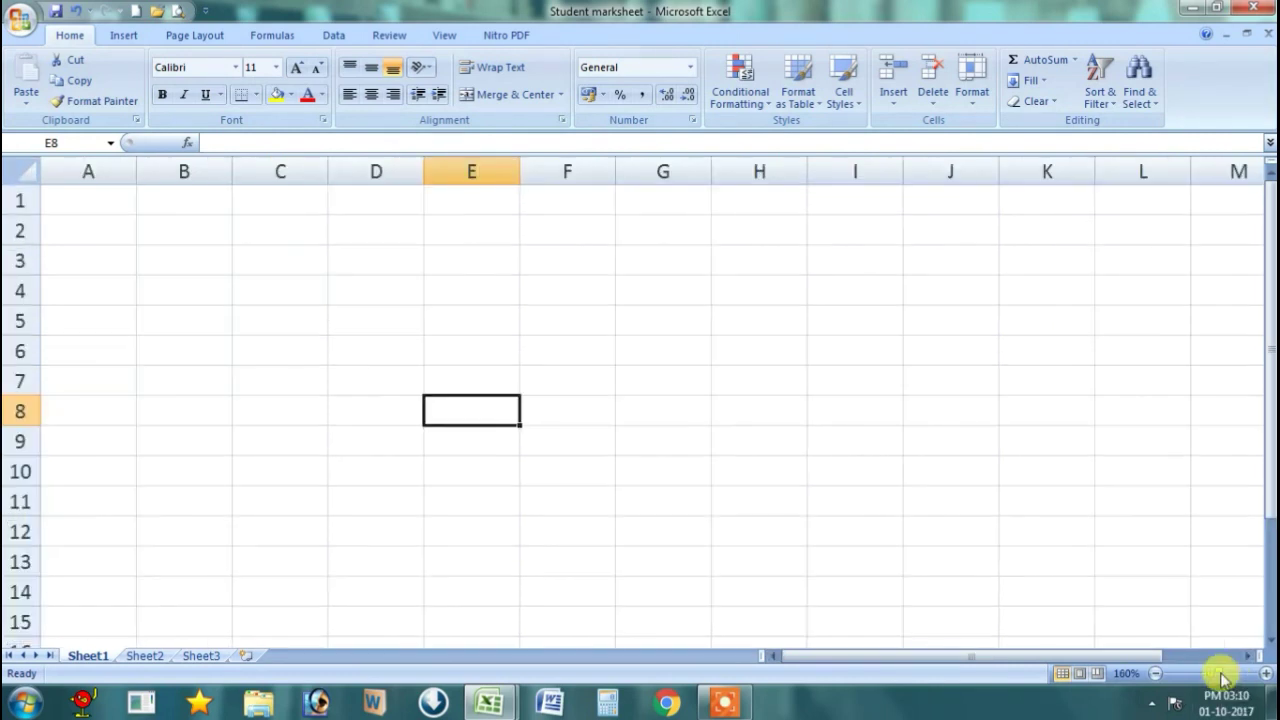
click(91, 198)
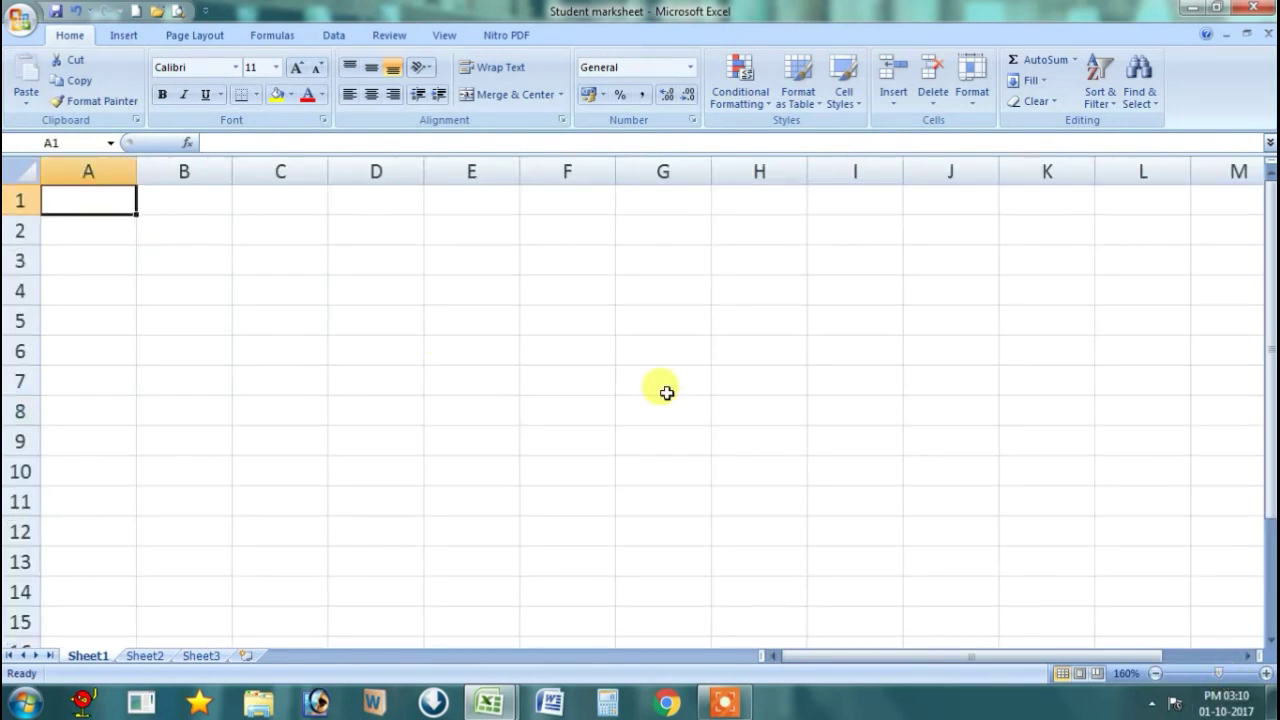
text(Ma)
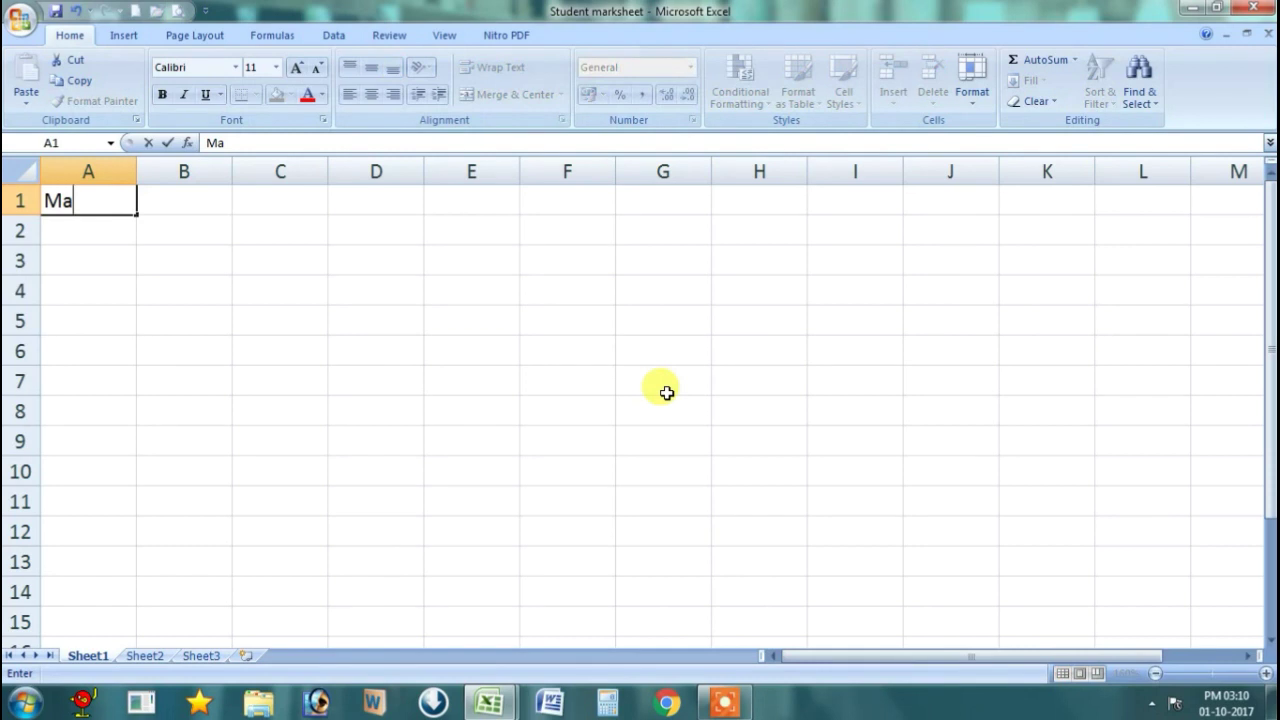
text(rks)
text(heet of )
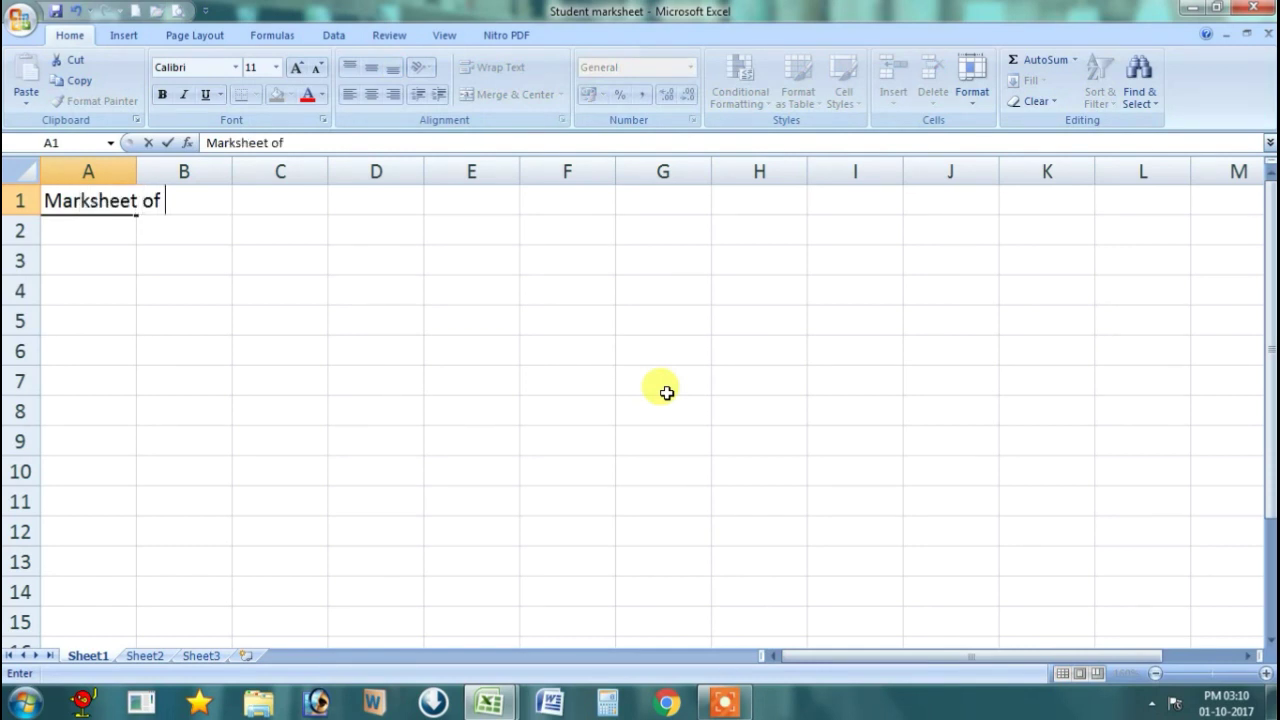
text(Studen)
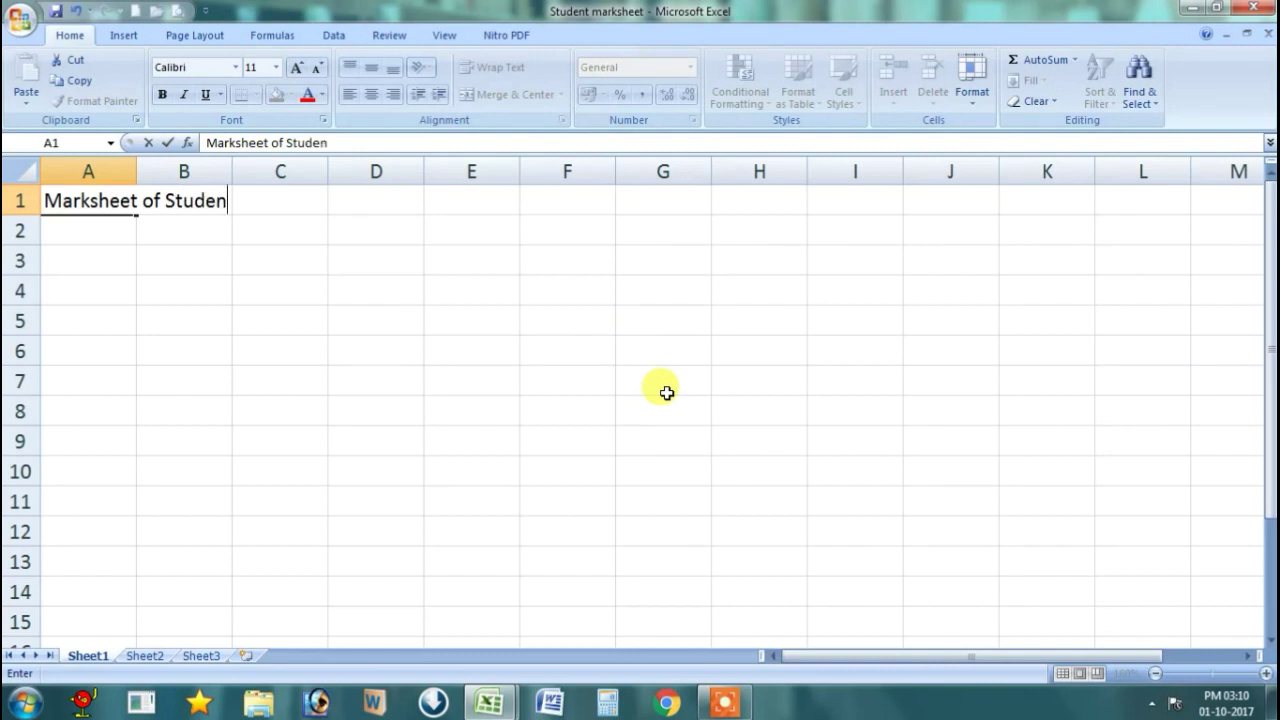
text(t)
click(437, 381)
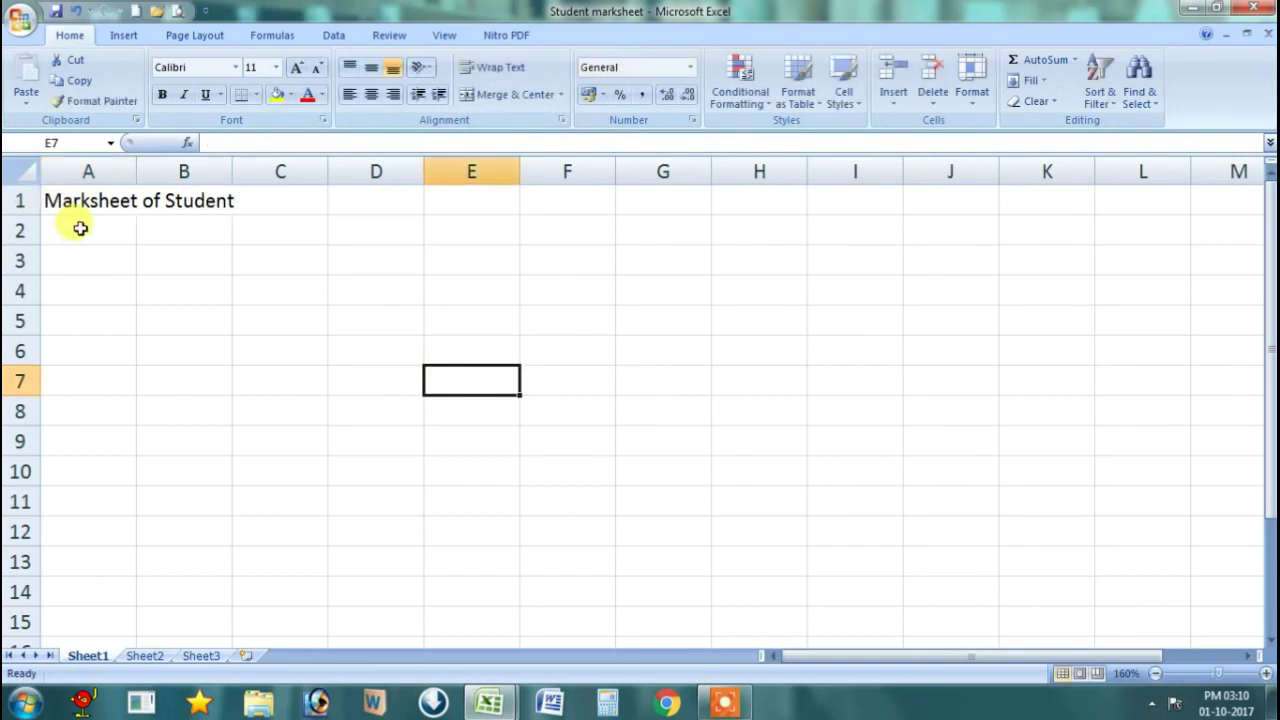
click(92, 259)
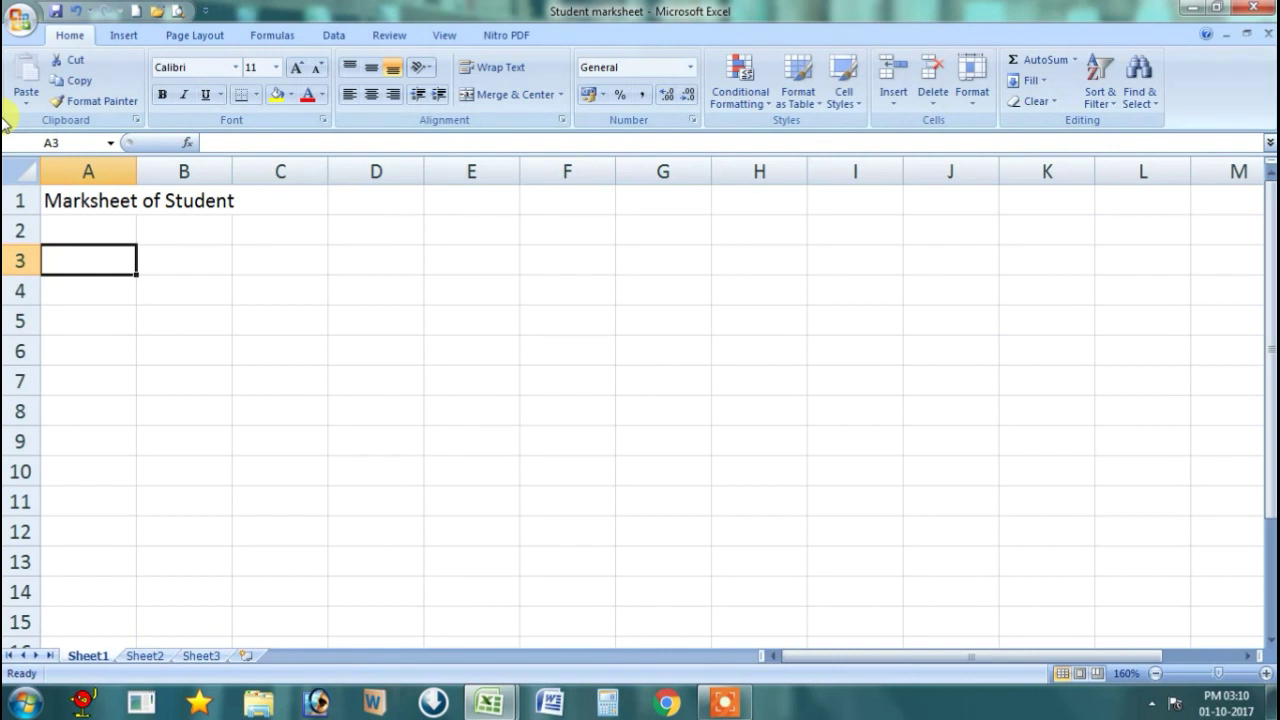
Step: Enter 'Name of the Student' in A3 and widen column A to fit it
text(Name of the )
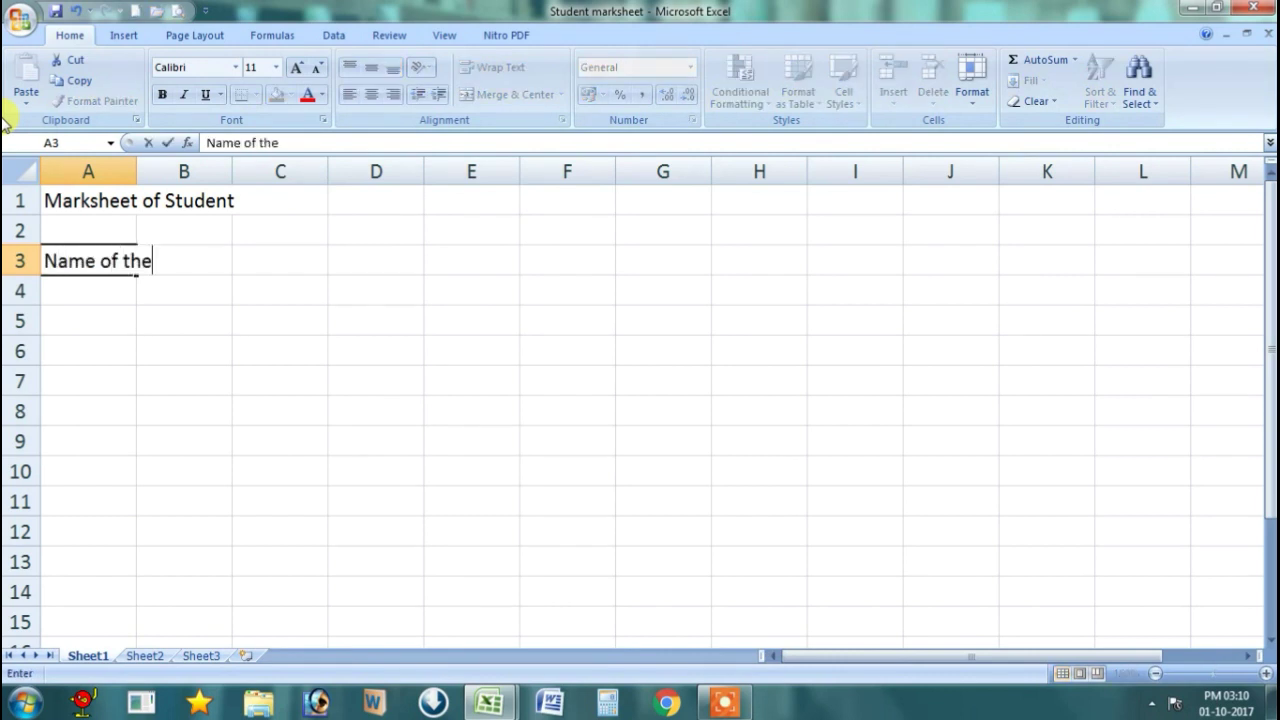
text(Student)
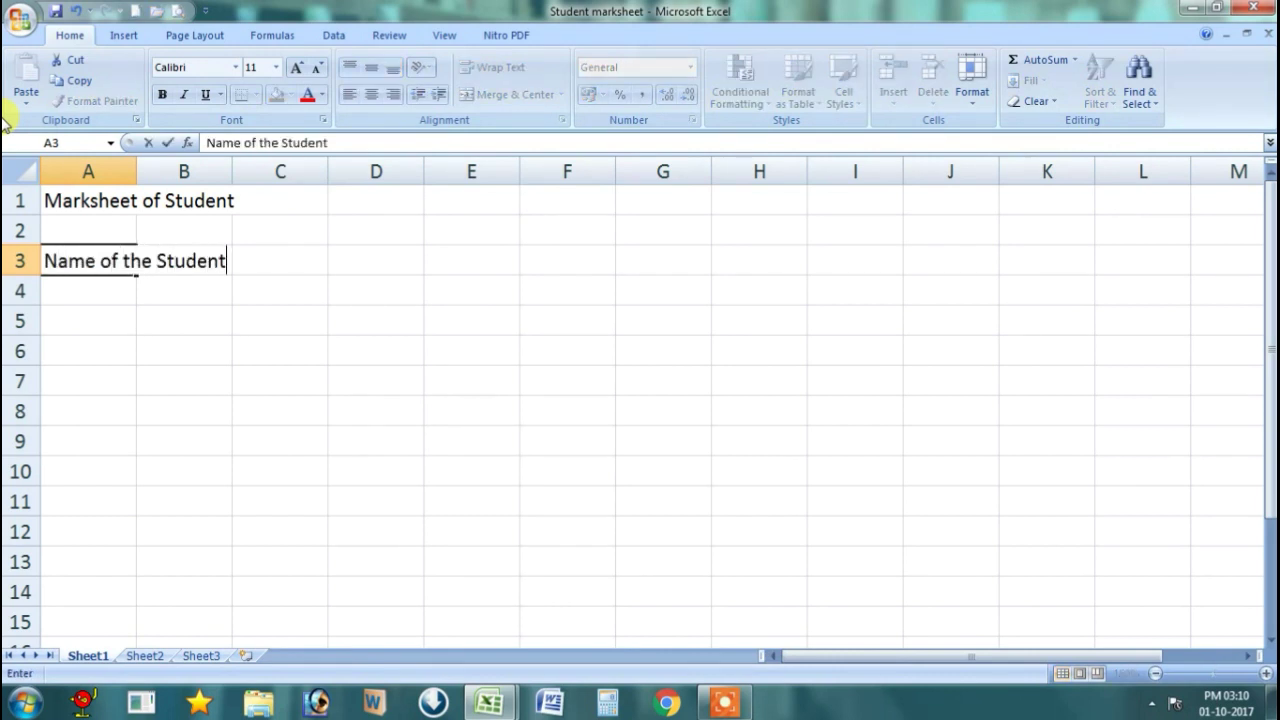
click(280, 350)
drag(137, 171, 246, 221)
click(286, 251)
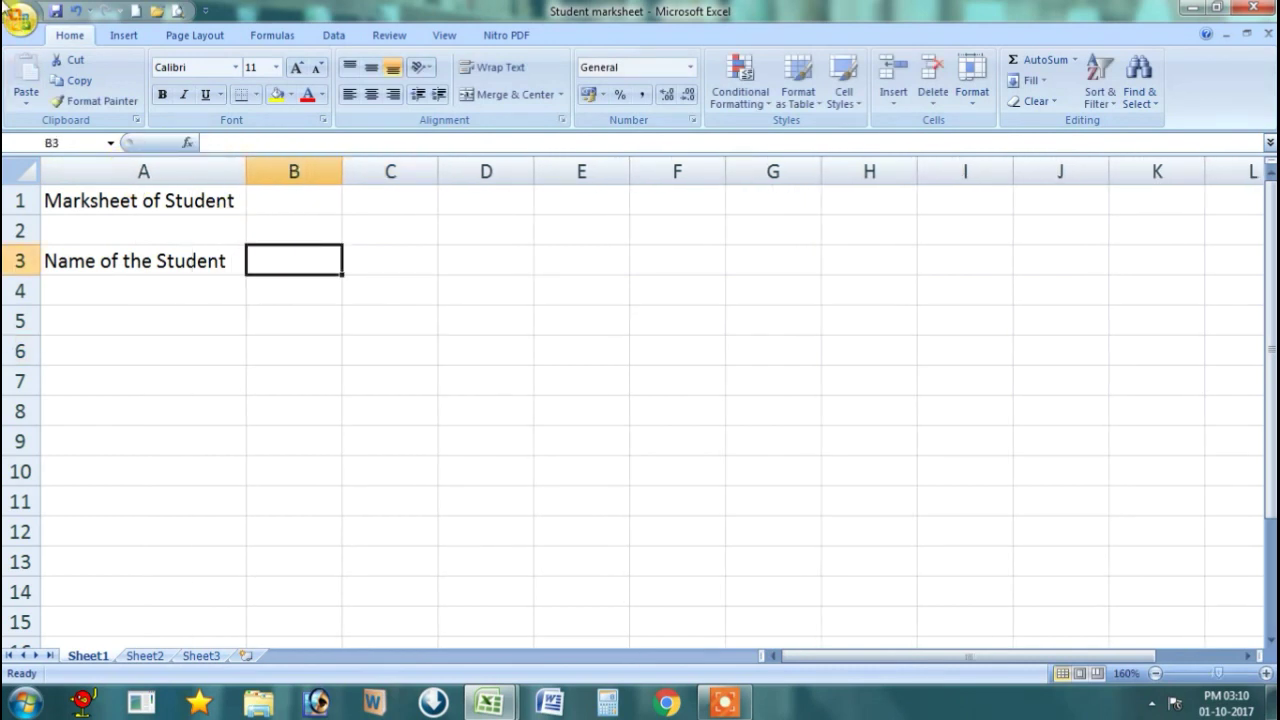
Step: Type the headers Physics, Chemistry, Math, Total and Percentage across B3 to F3
text(P)
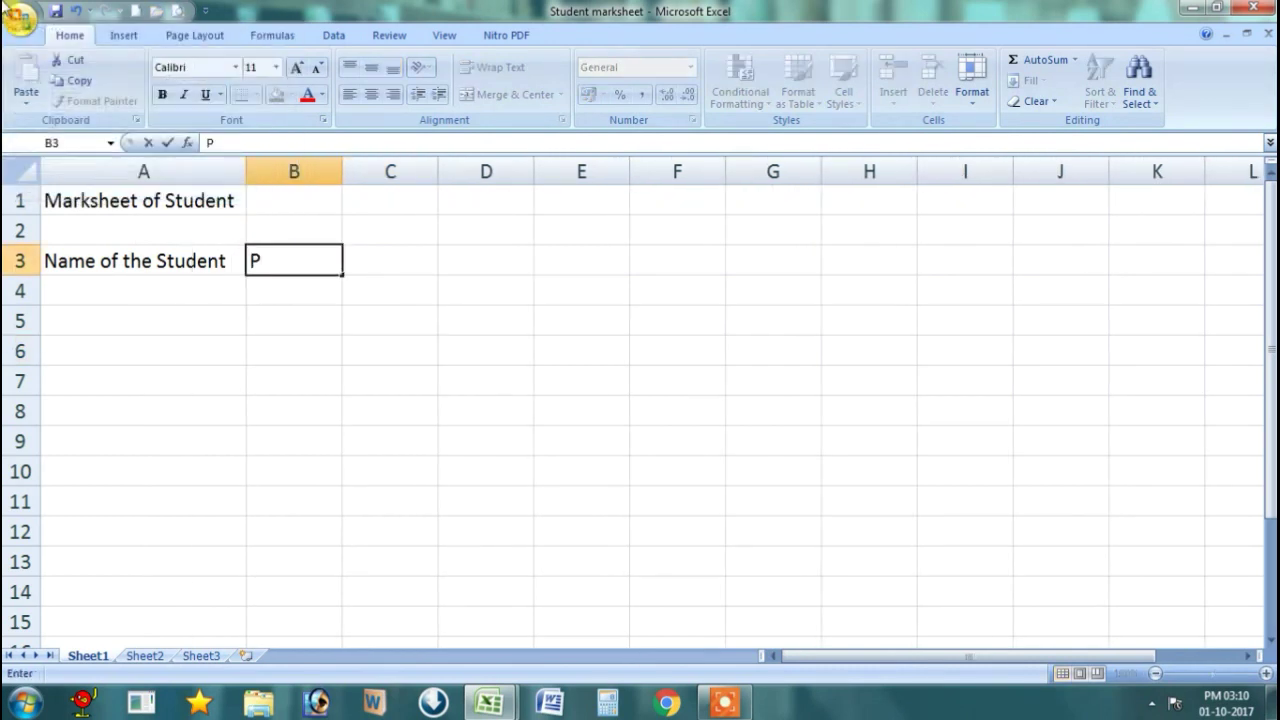
text(hysics)
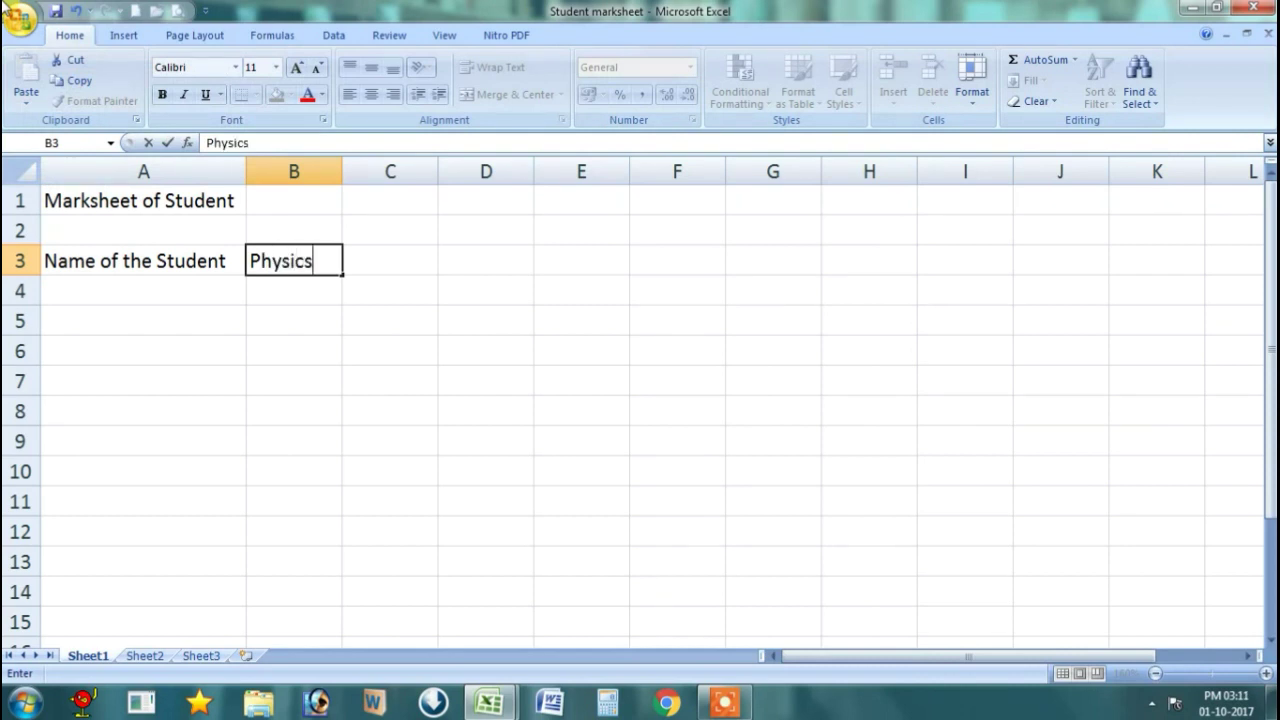
key(Tab)
text(Chem)
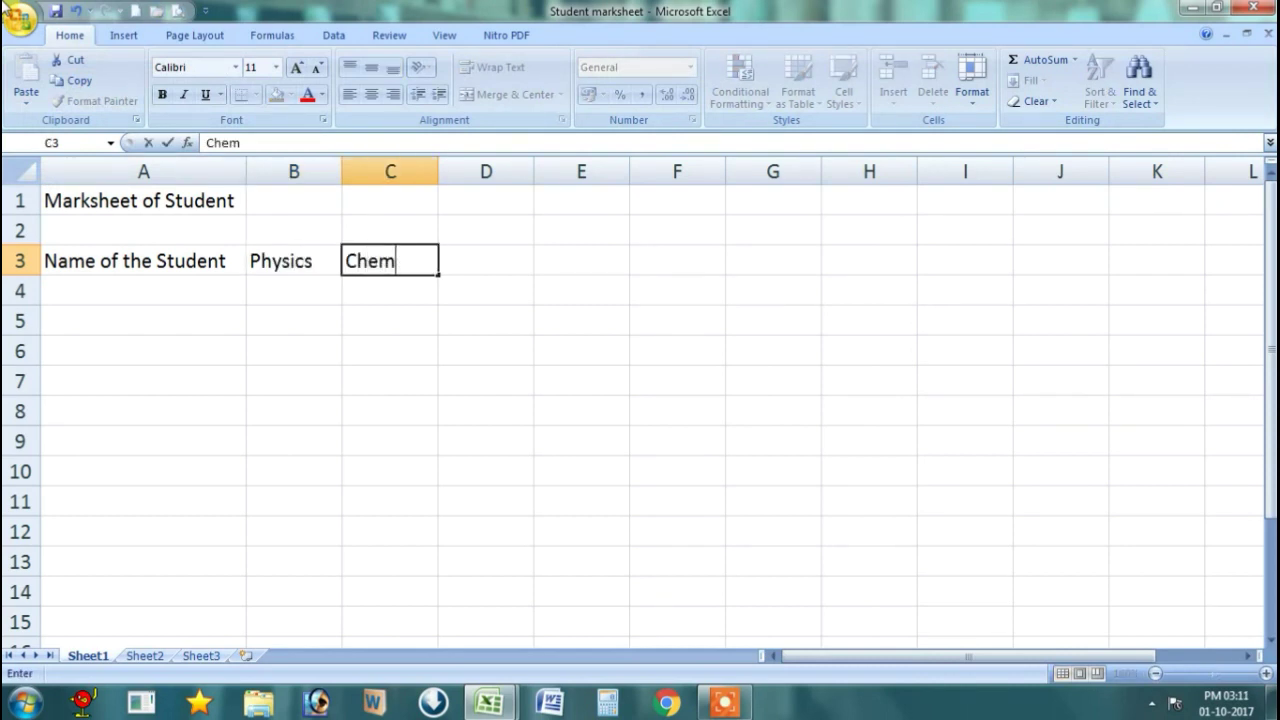
text(istry)
key(Tab)
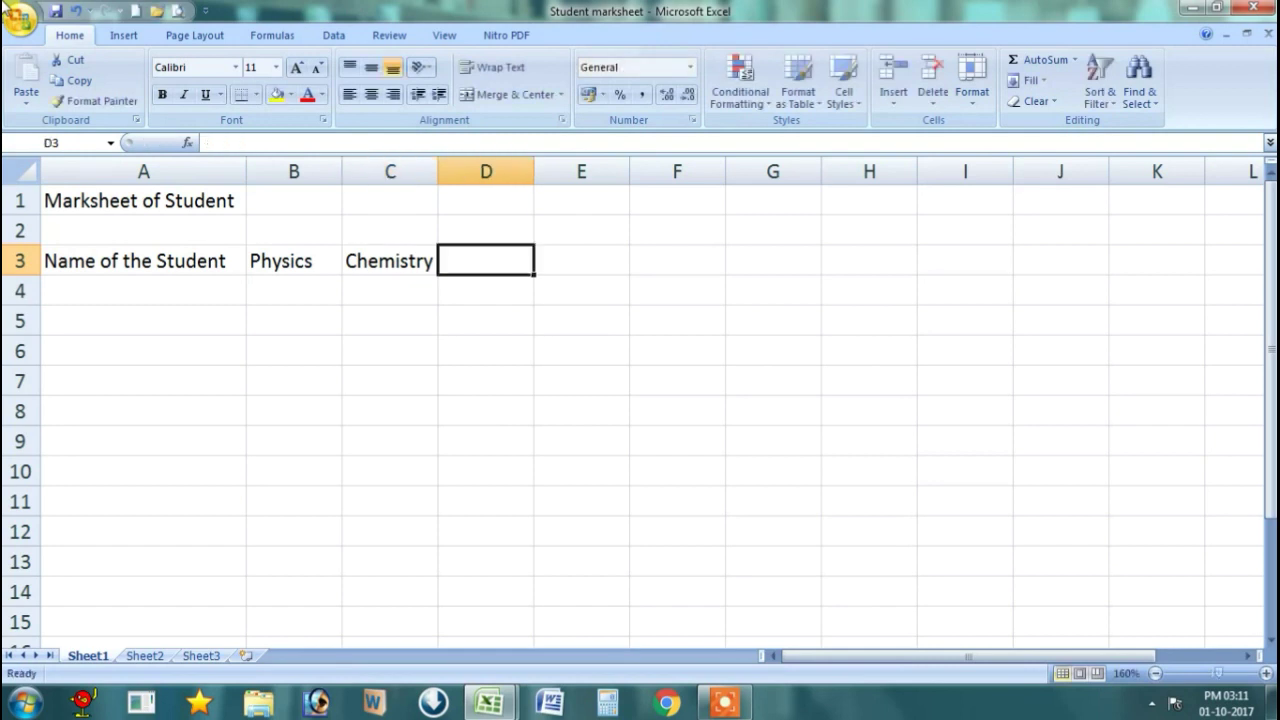
text(Math)
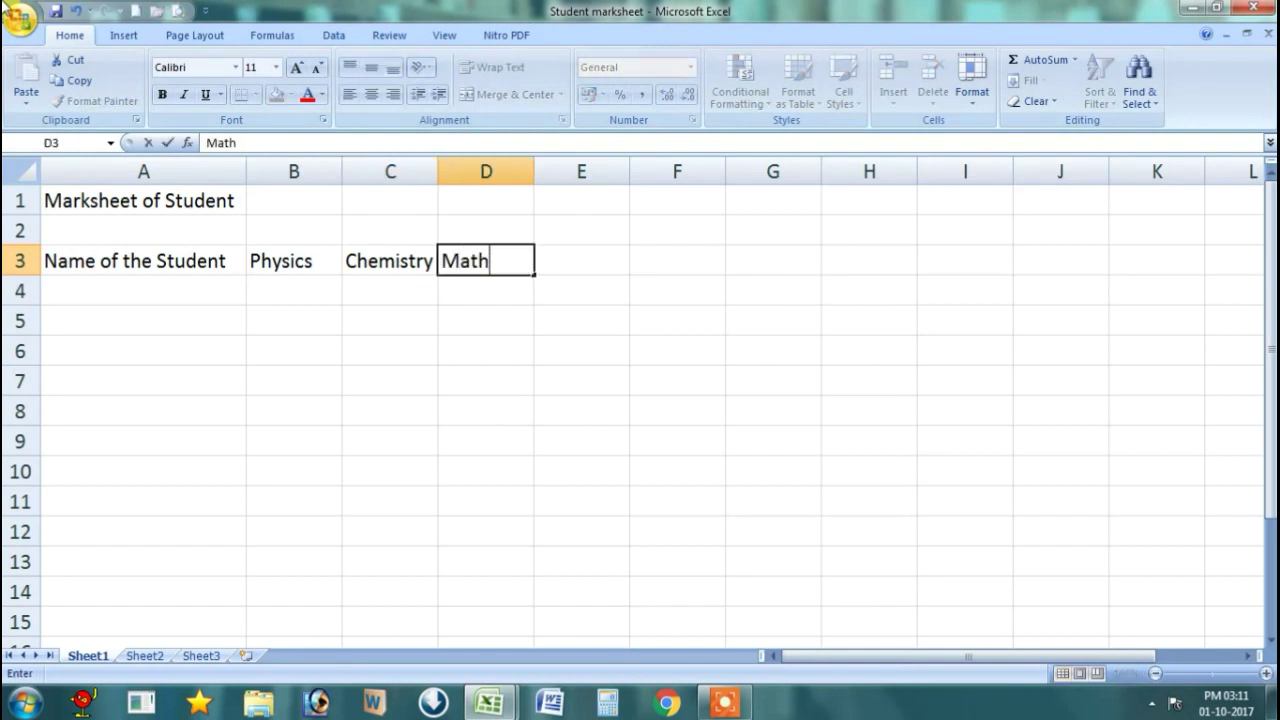
key(Tab)
text(To)
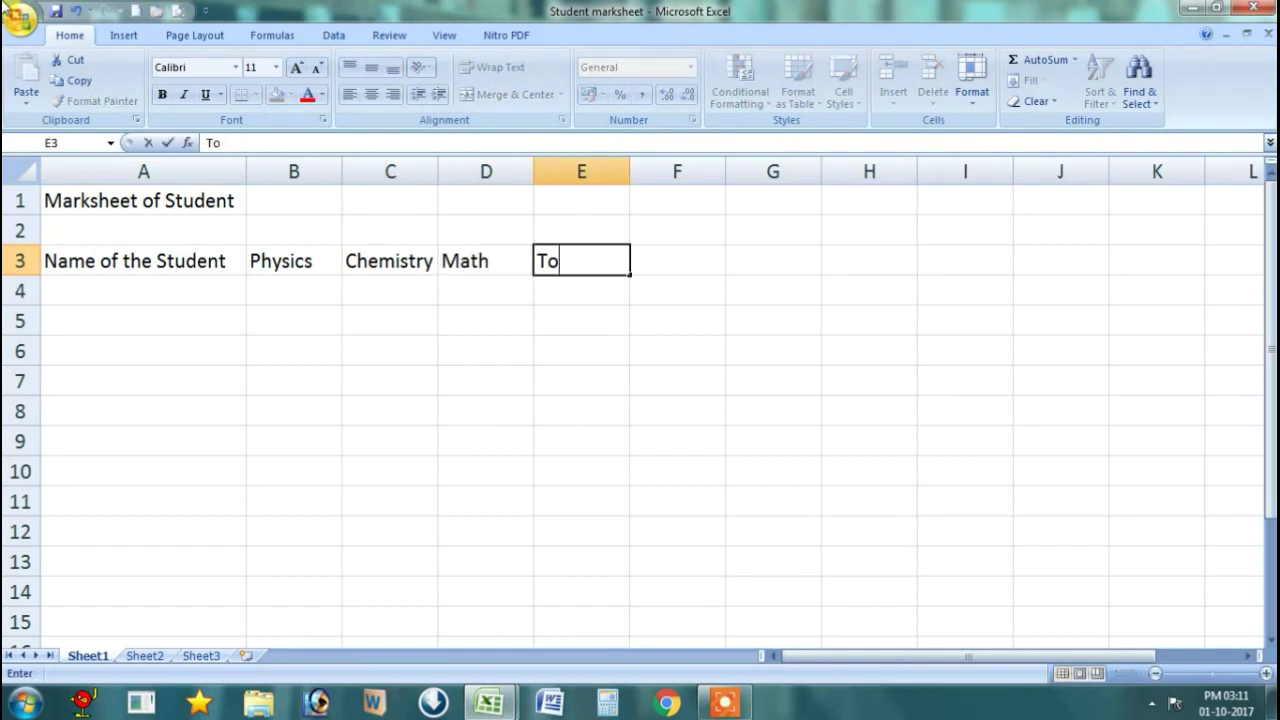
text(tal)
key(Tab)
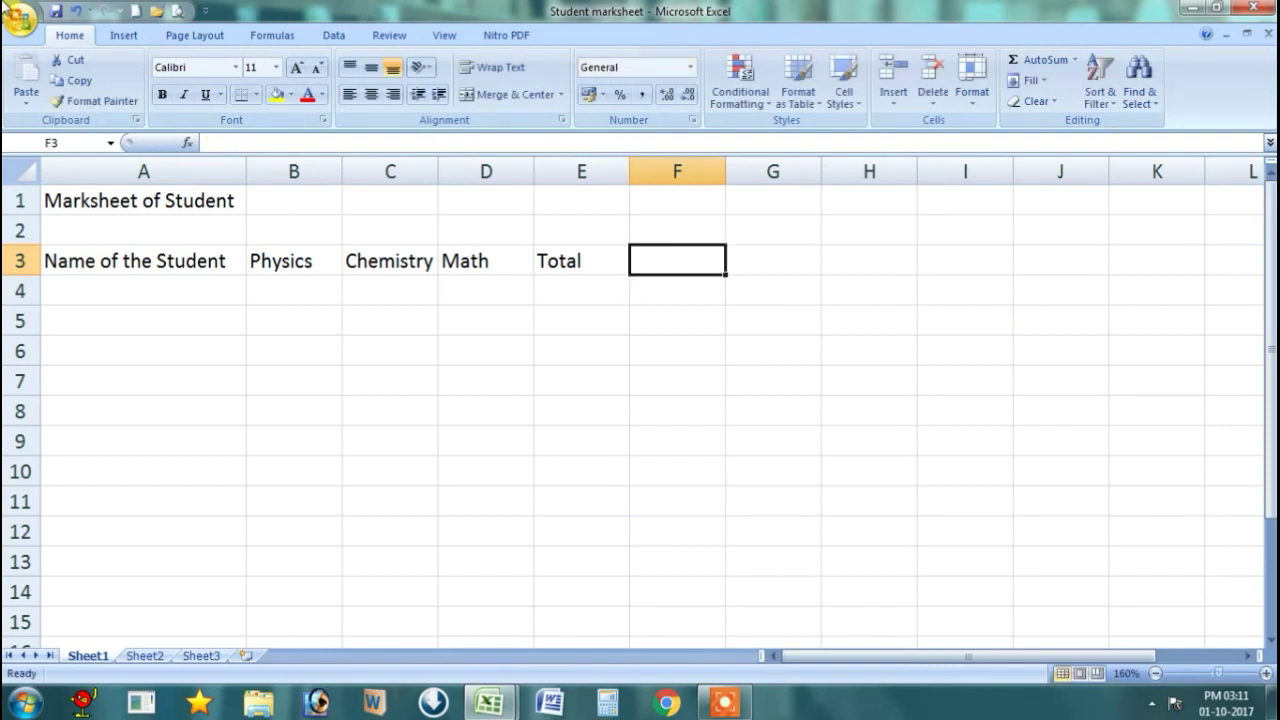
text(Percen)
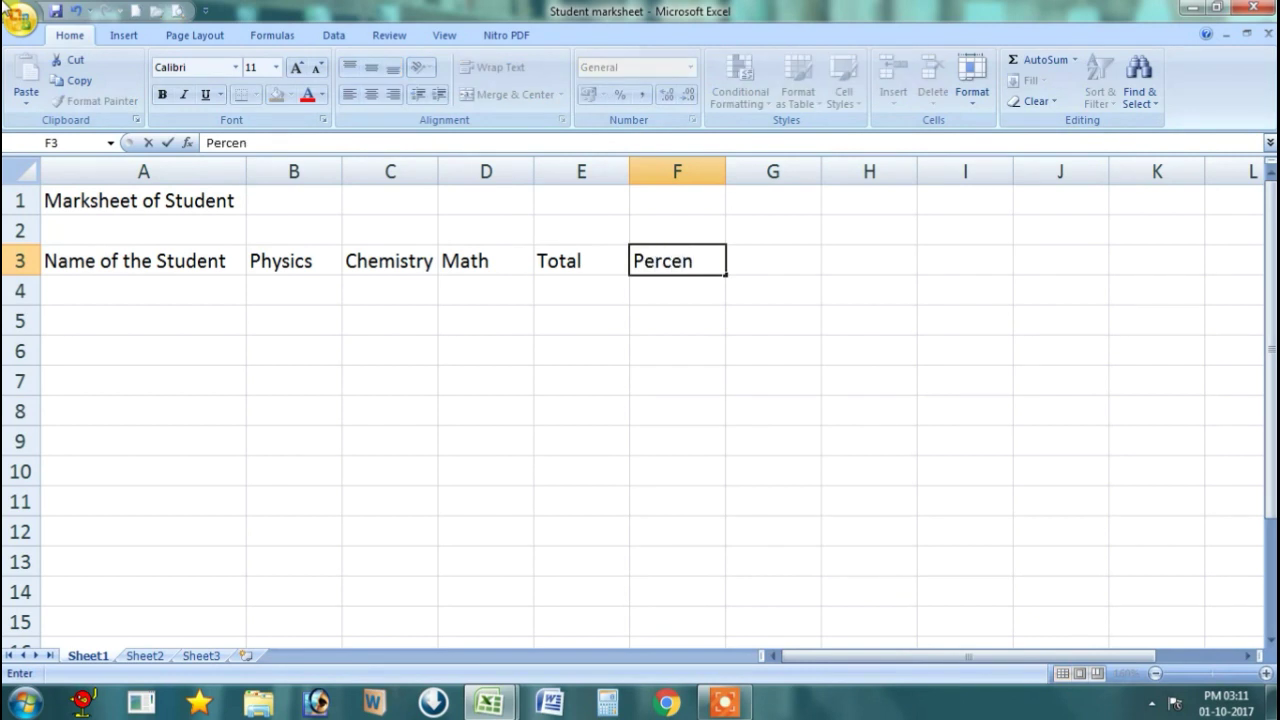
text(tage)
Step: Widen column F to fit the Percentage header
click(790, 410)
drag(726, 170, 745, 170)
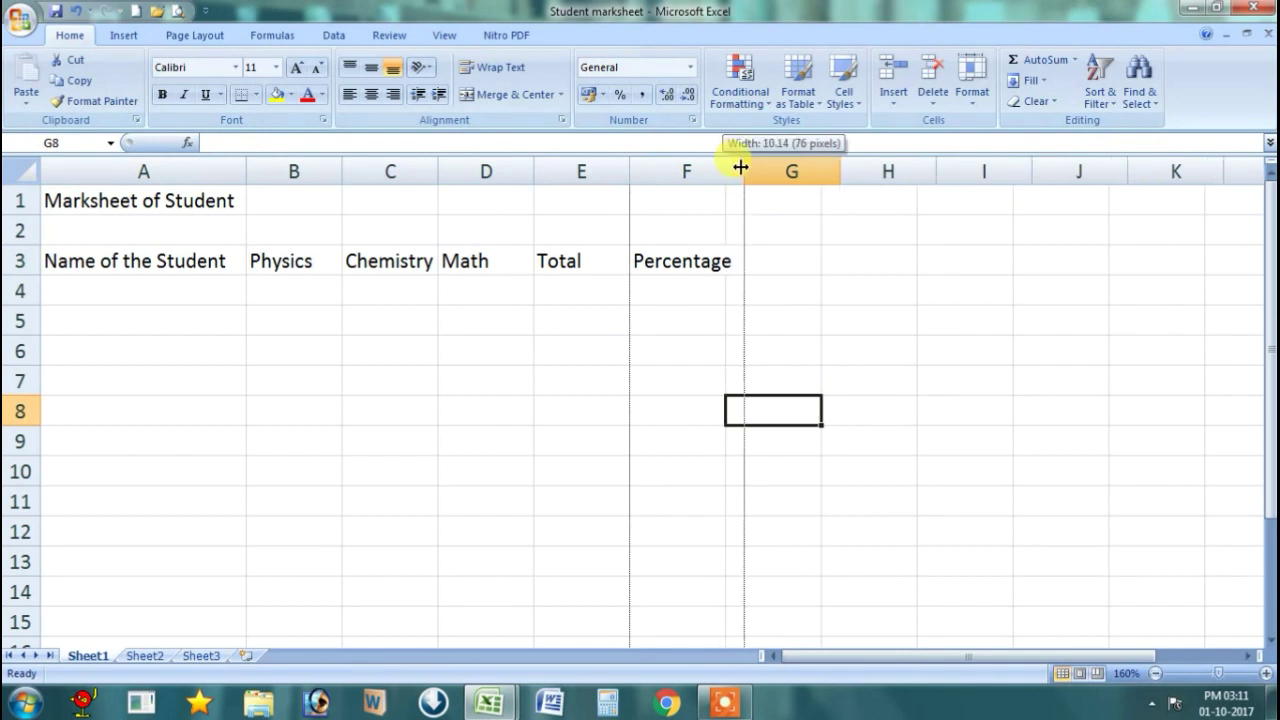
click(74, 168)
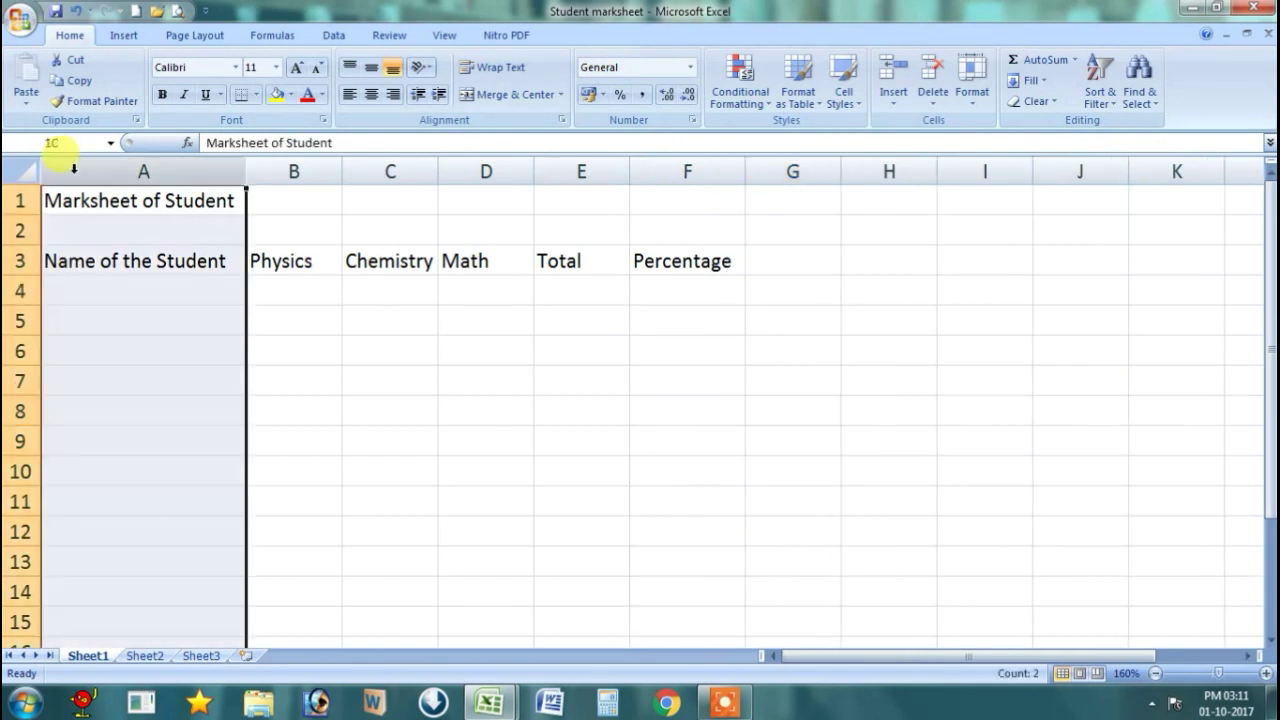
click(485, 350)
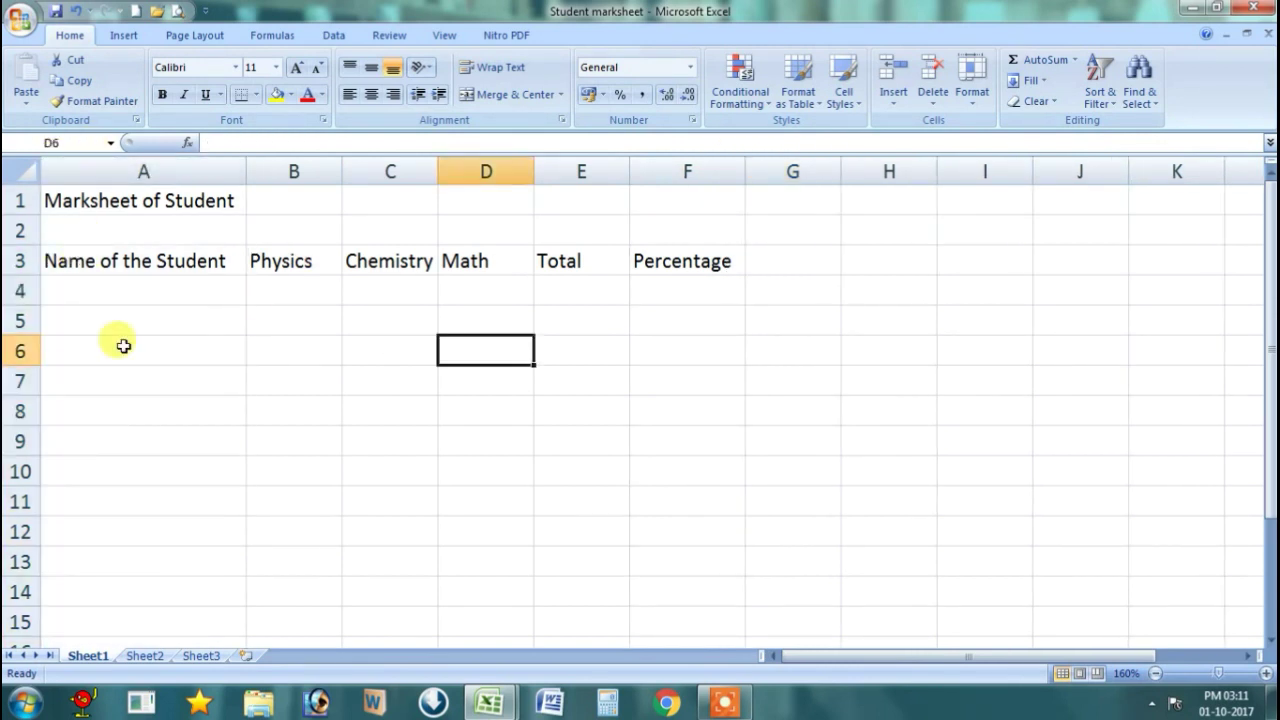
click(404, 368)
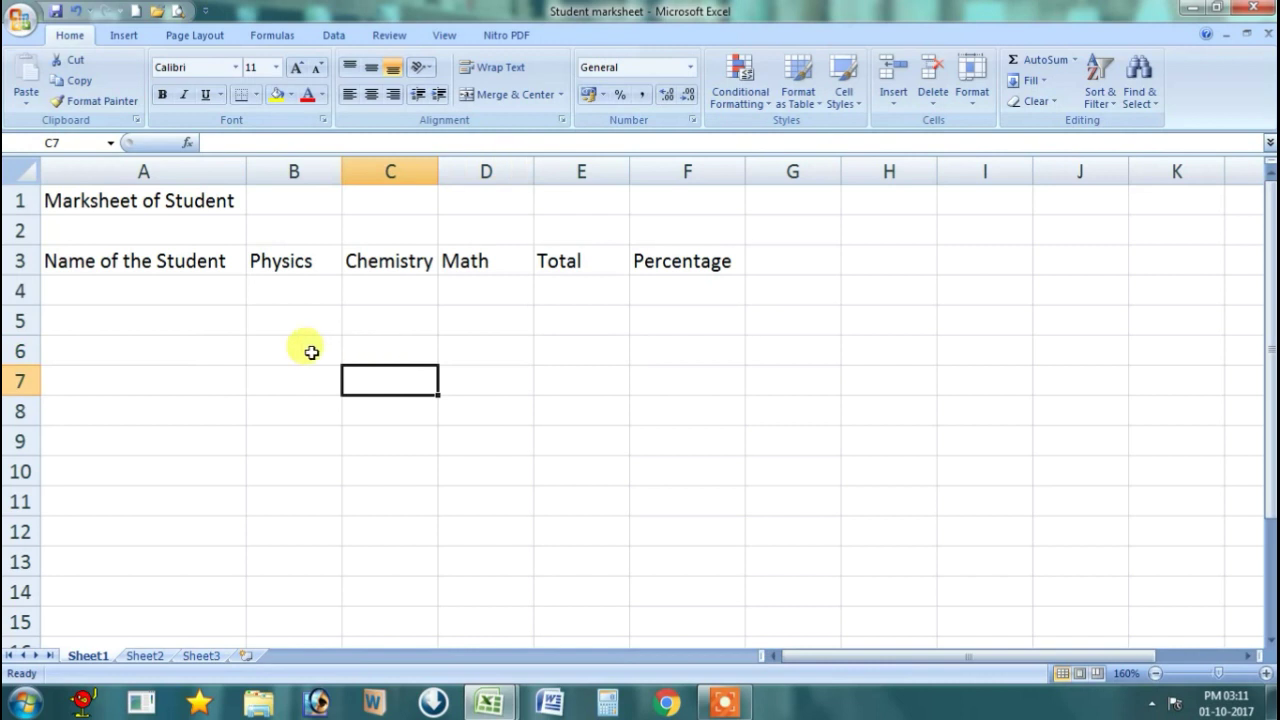
click(118, 261)
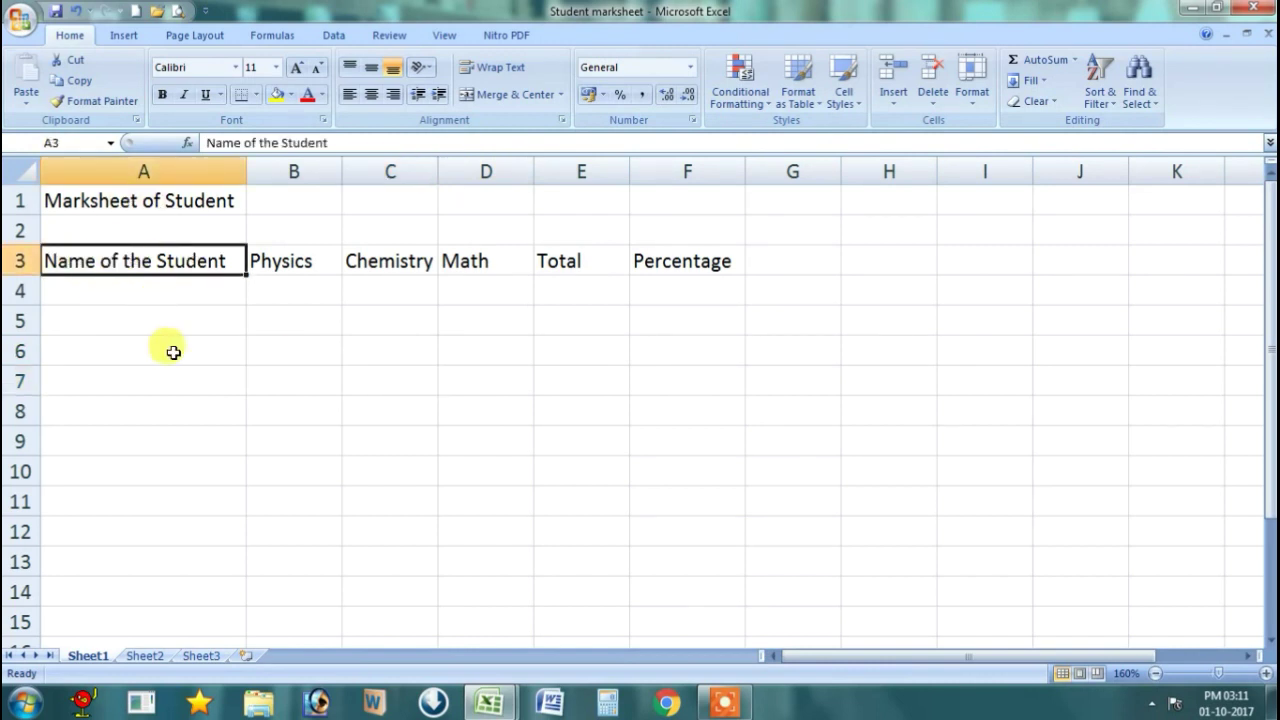
Step: Insert a new column before the names and type 'Roll No' in A3
click(147, 168)
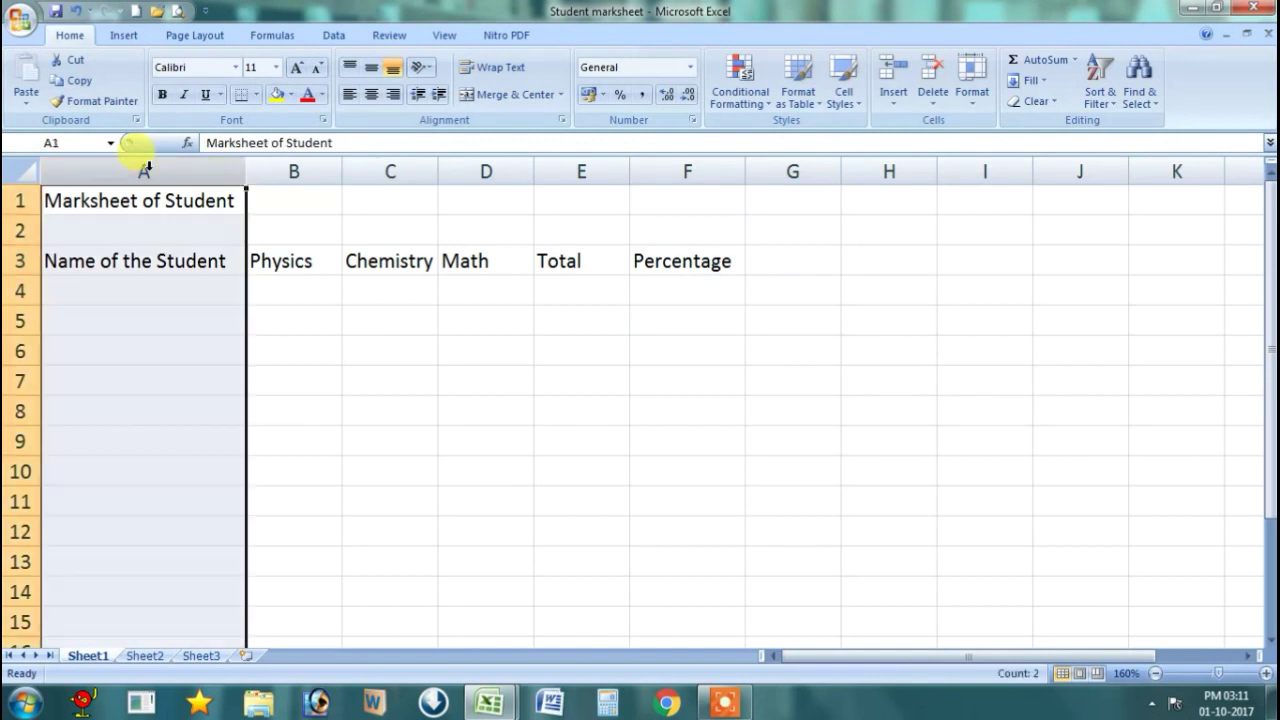
right_click(130, 167)
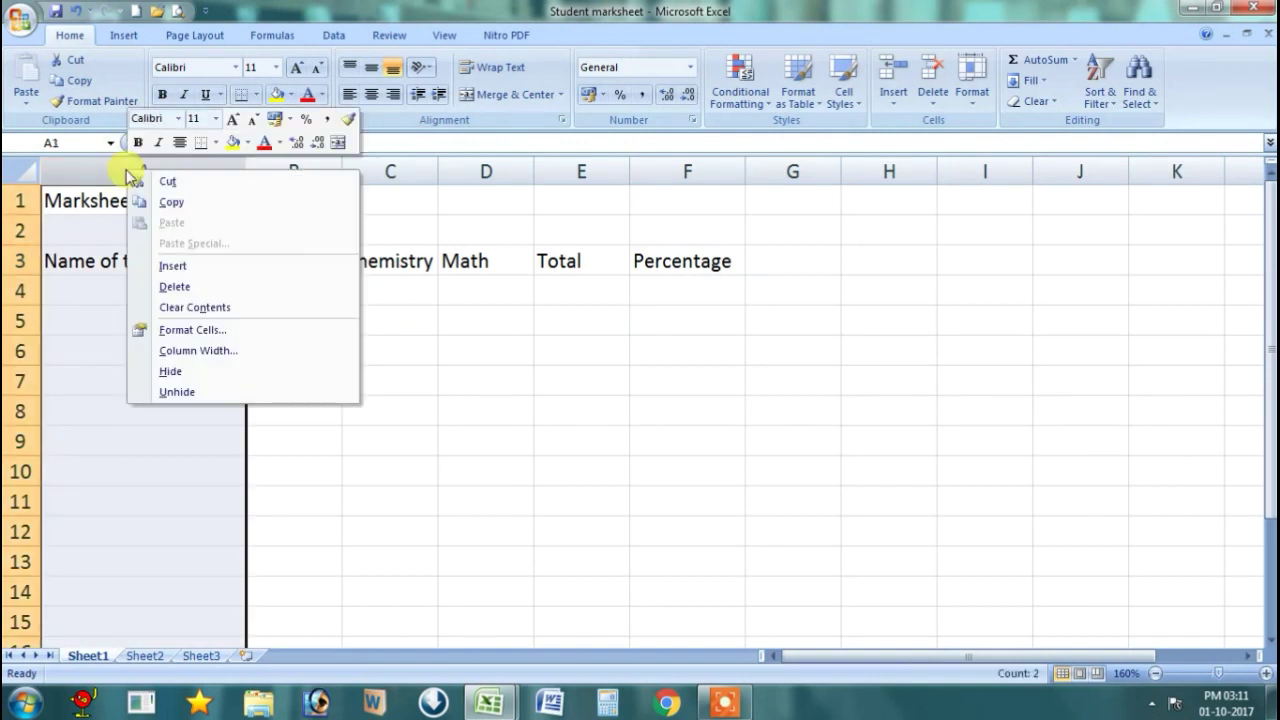
click(178, 265)
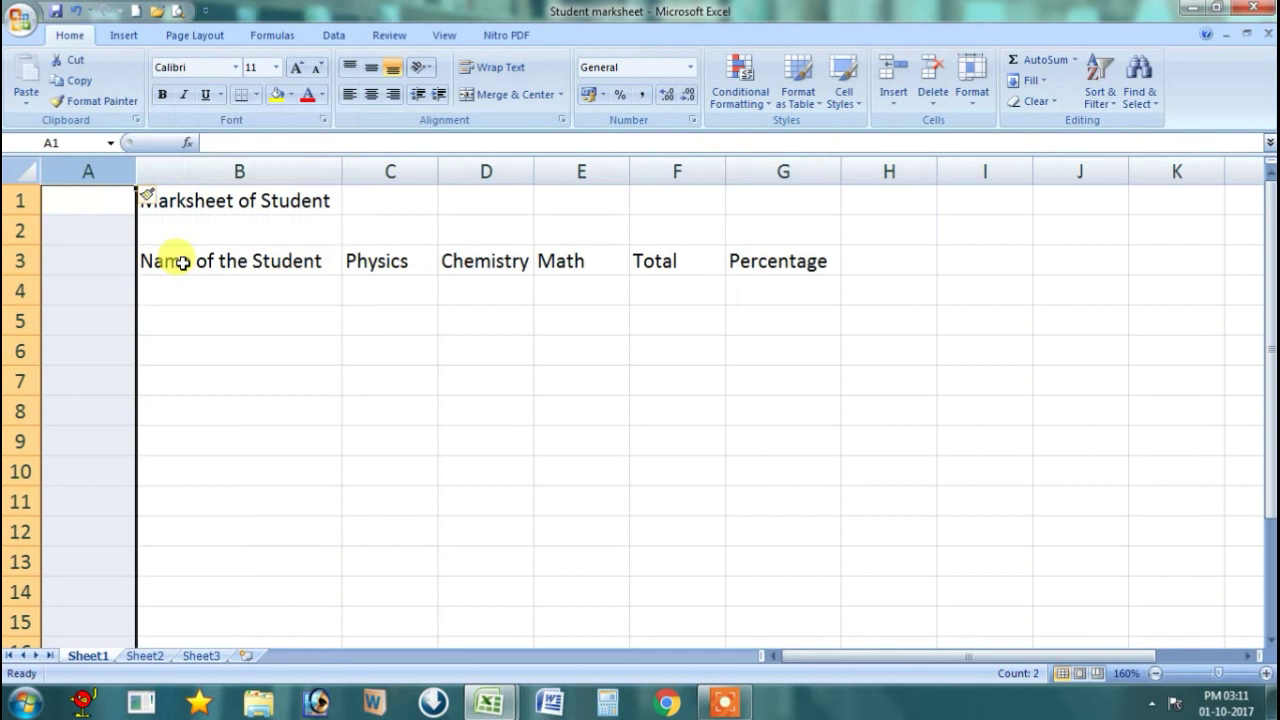
click(217, 340)
click(100, 261)
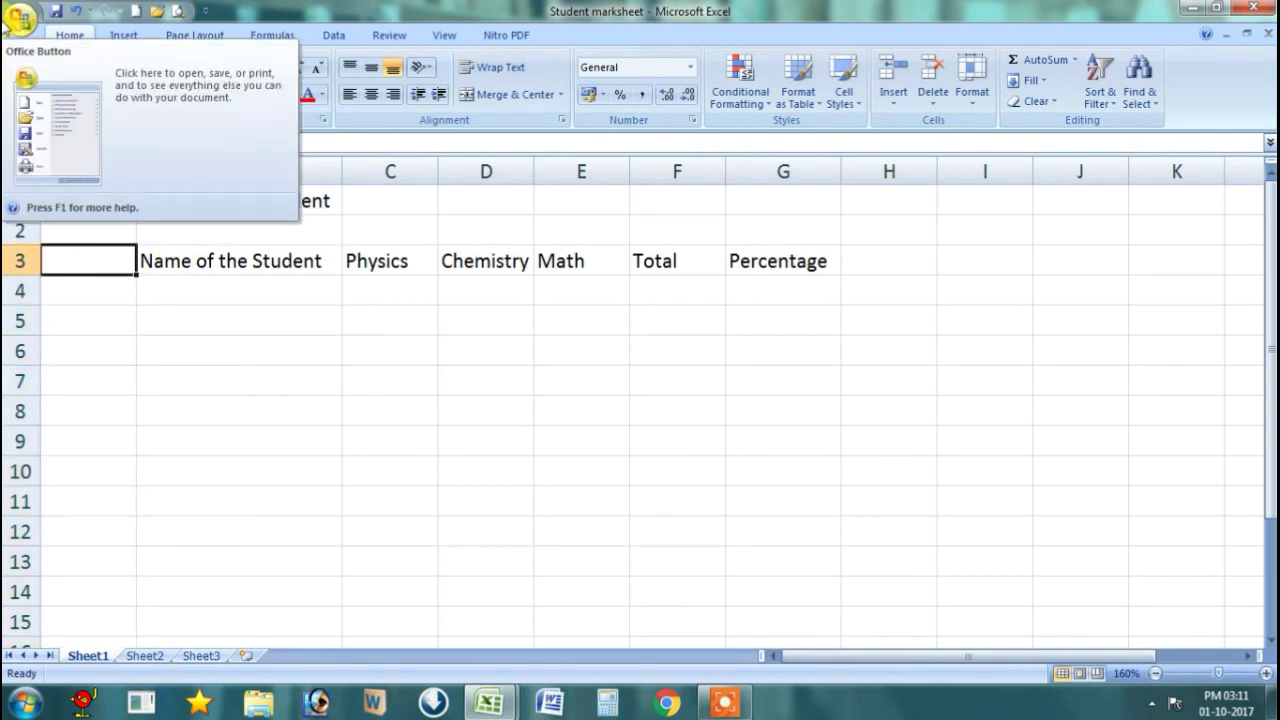
text(Roll)
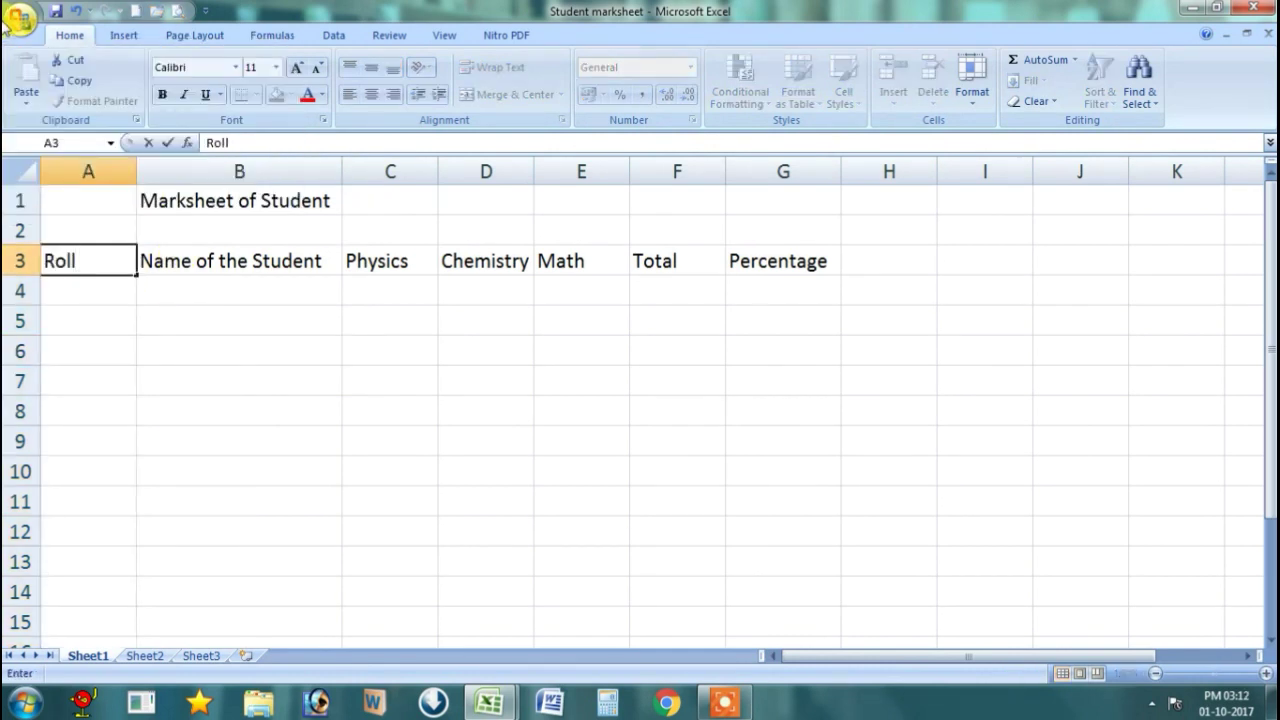
text( No)
Step: Enter roll numbers 1 and 2 in A4:A5, then fill the series down to 7 in A10
key(Return)
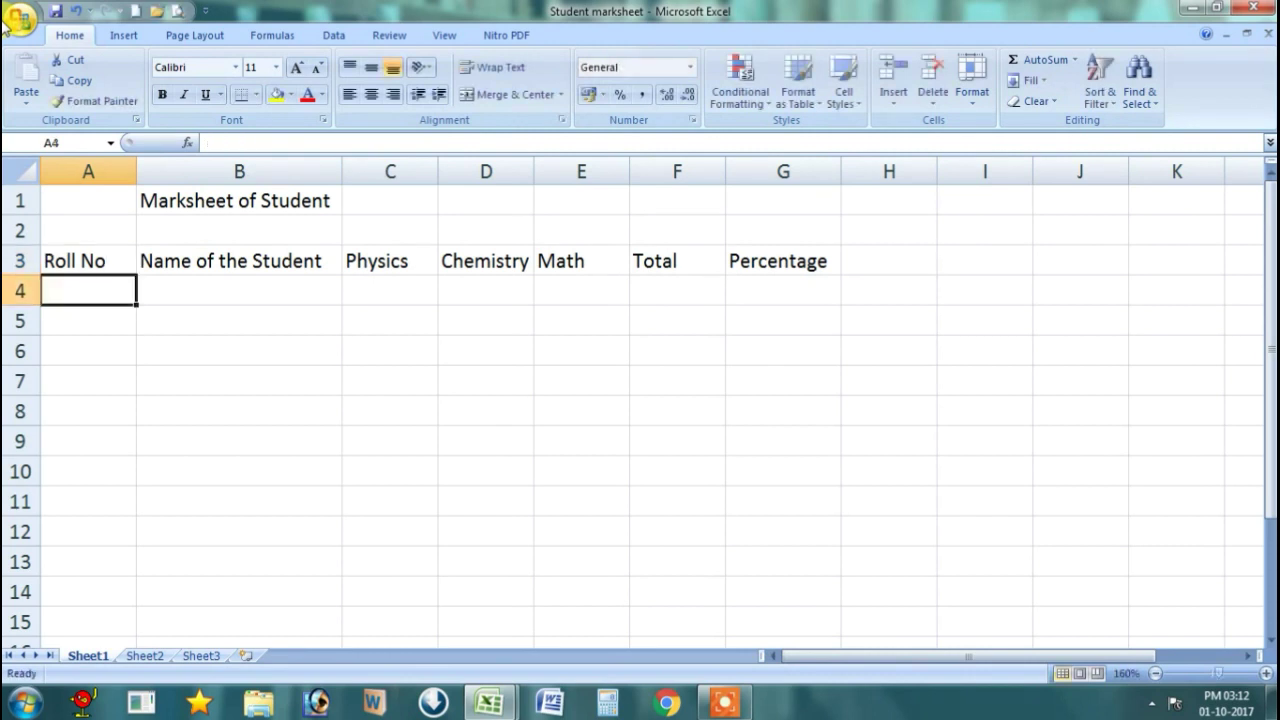
text(1)
key(Return)
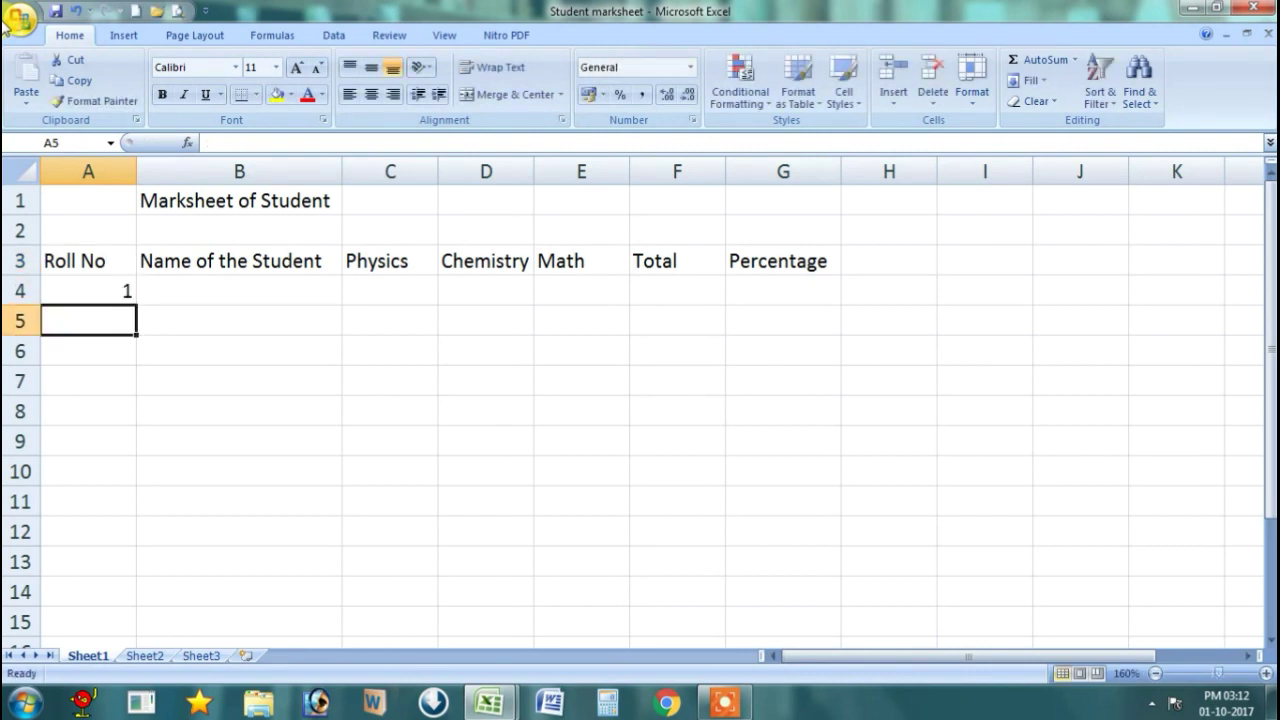
text(2)
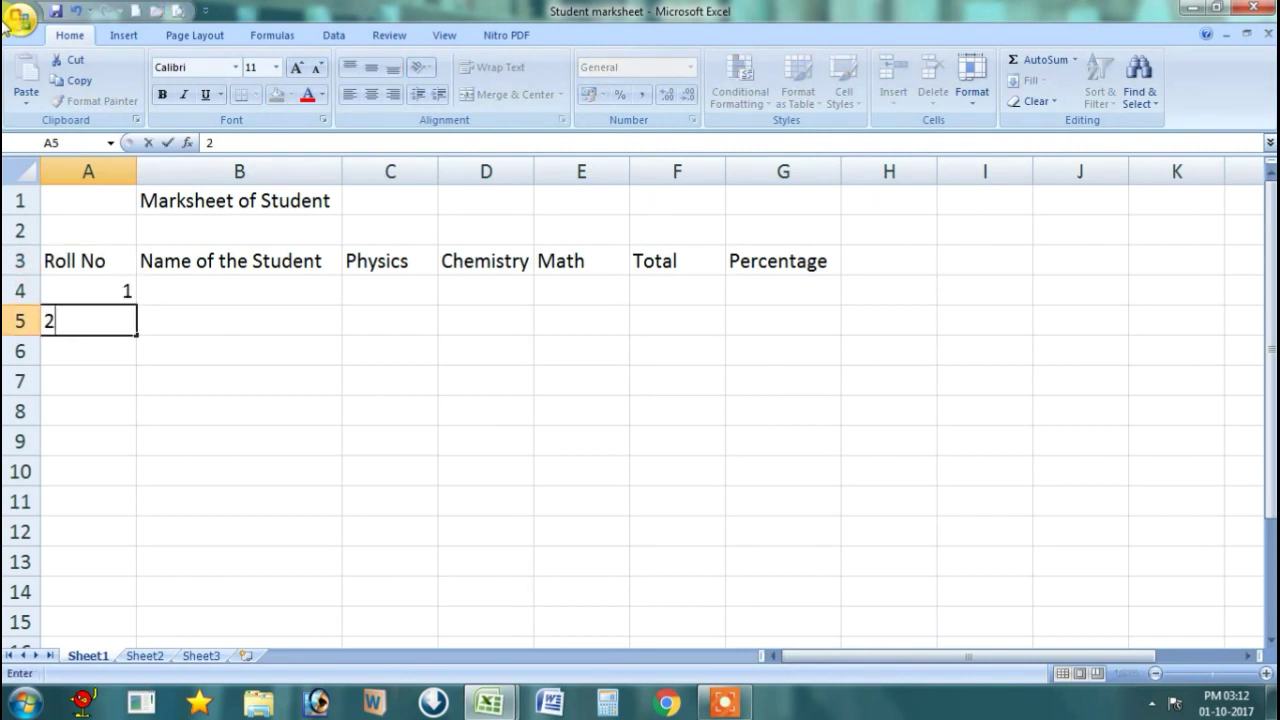
key(Return)
key(Up)
click(292, 441)
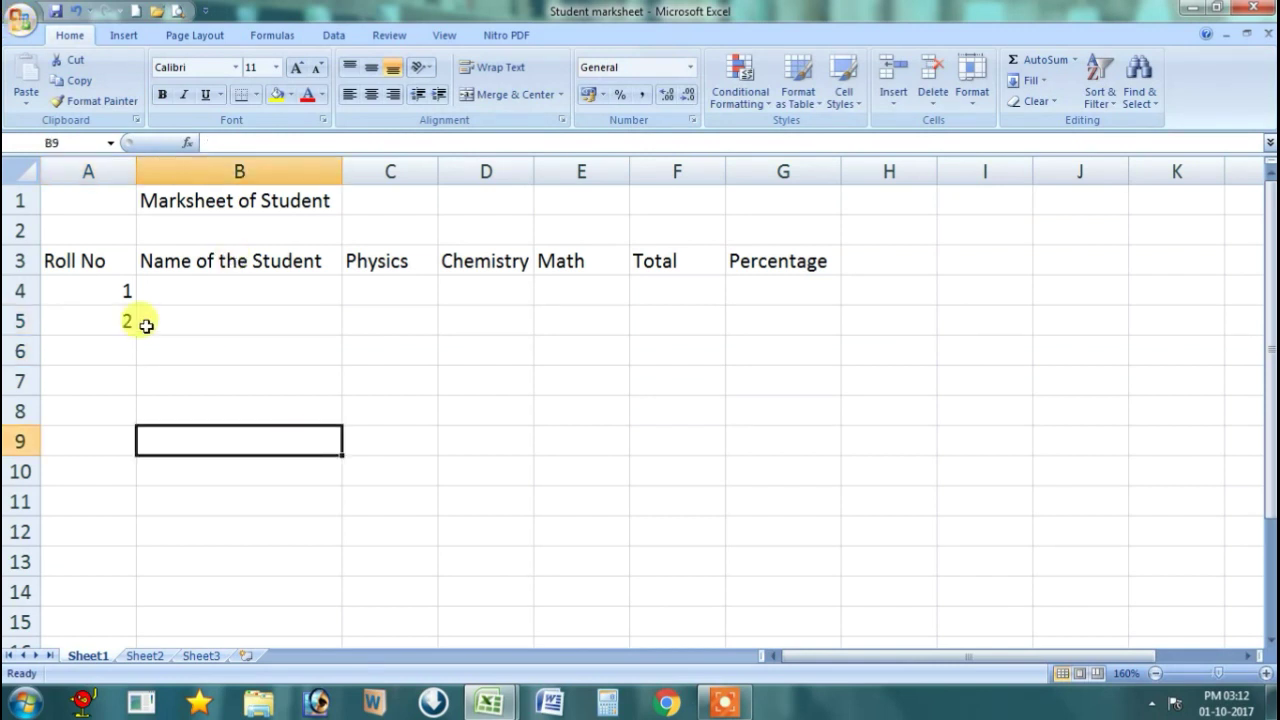
drag(108, 288, 115, 316)
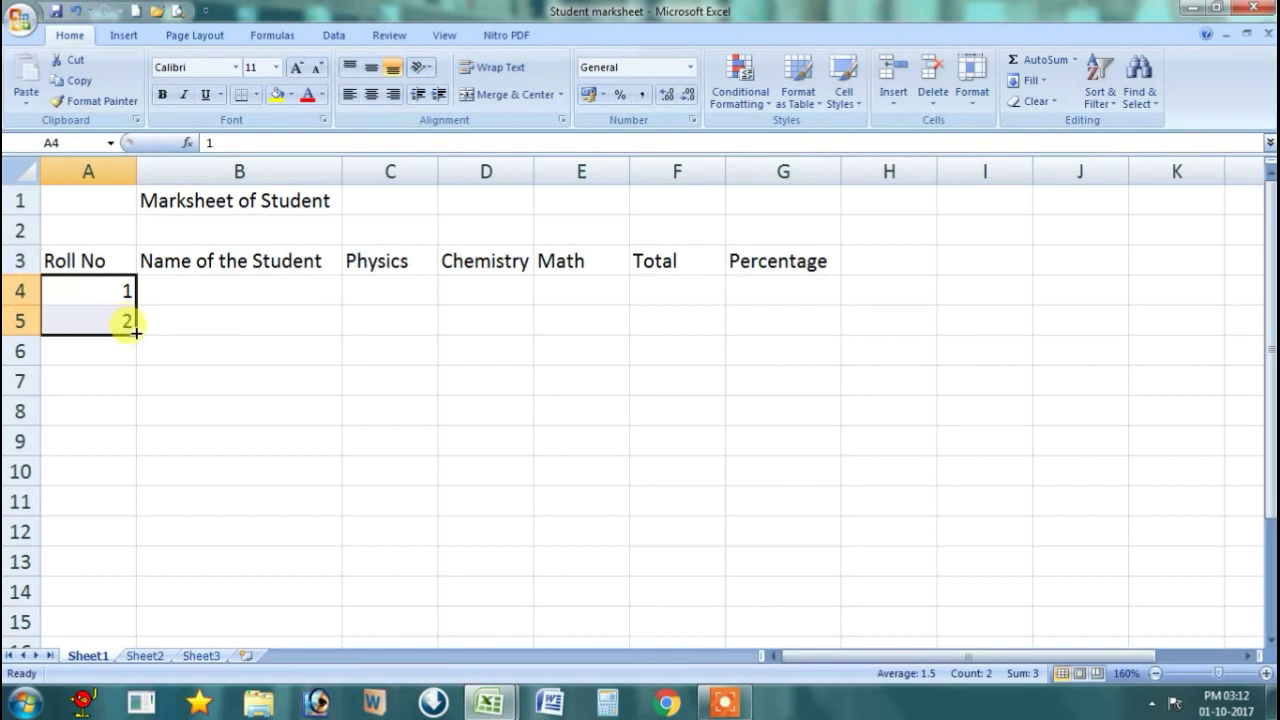
drag(135, 332, 136, 471)
click(270, 430)
click(121, 464)
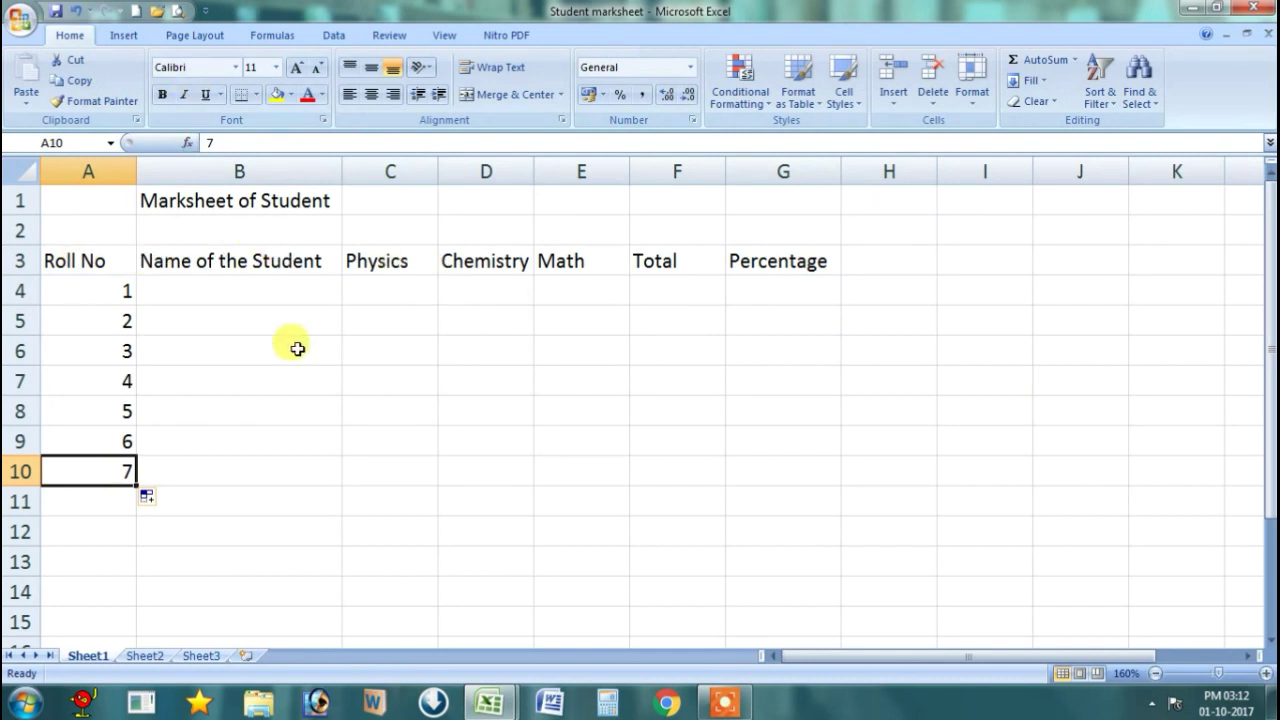
Step: Check the sheet in Print Preview, zooming the page in and out, then return
click(178, 11)
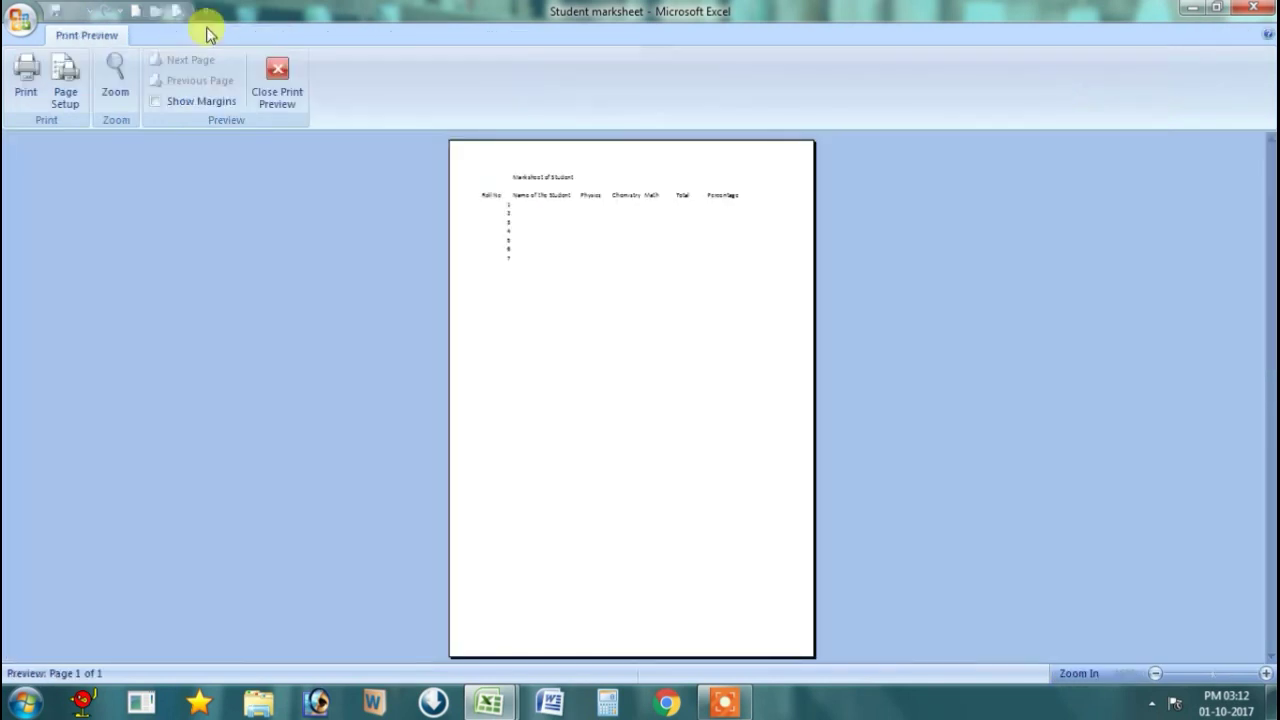
click(588, 255)
click(580, 310)
click(590, 280)
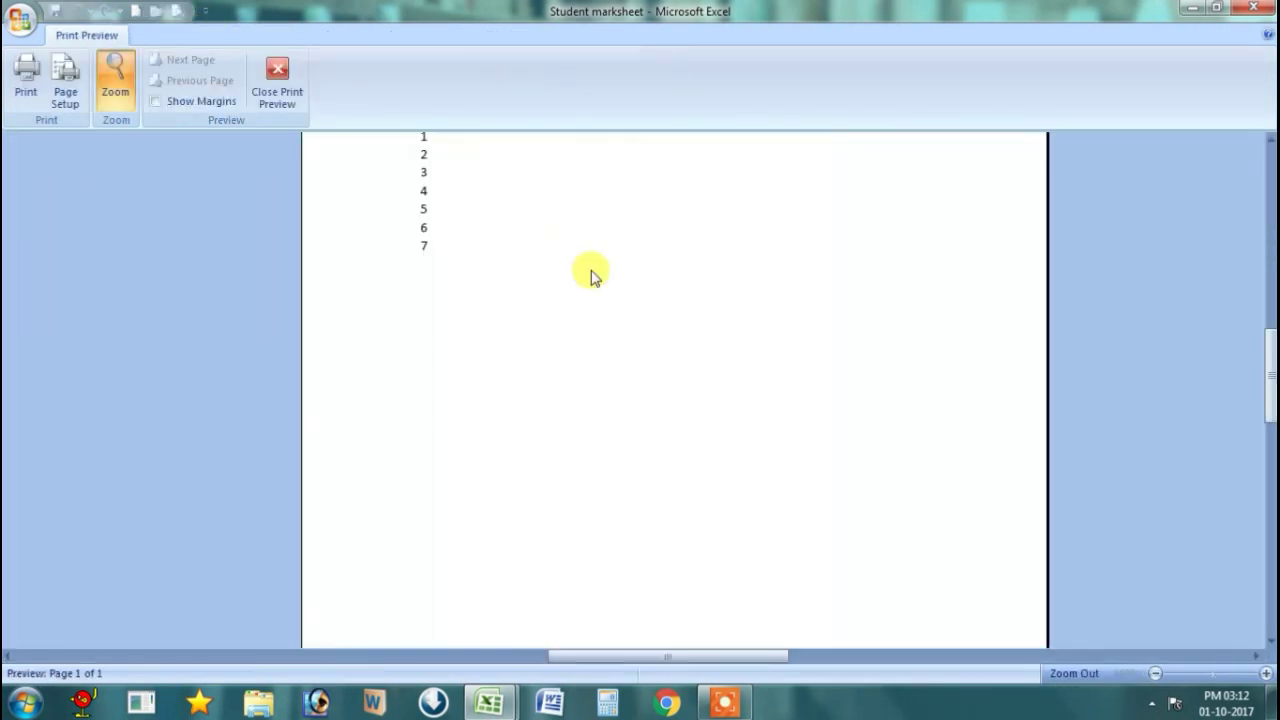
click(277, 80)
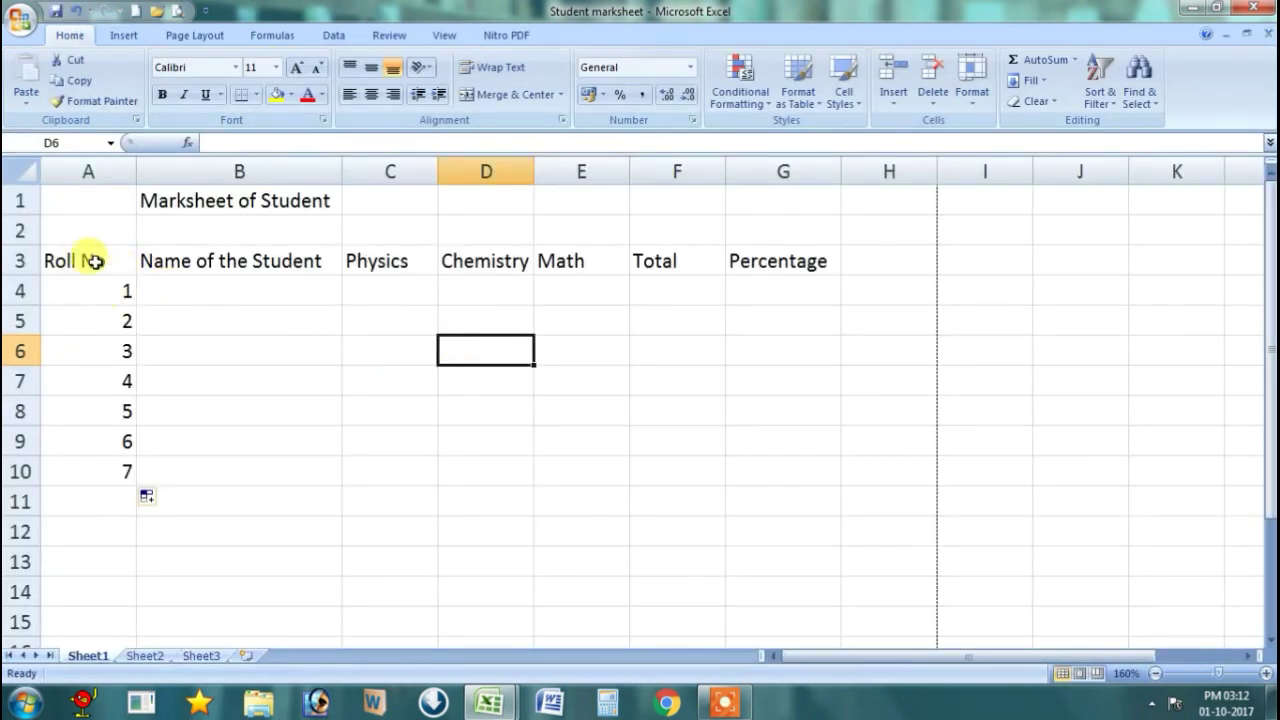
Step: Apply All Borders to the table range A3:G10
mouse_move(63, 260)
mouse_down()
mouse_move(493, 260)
mouse_move(831, 469)
mouse_up()
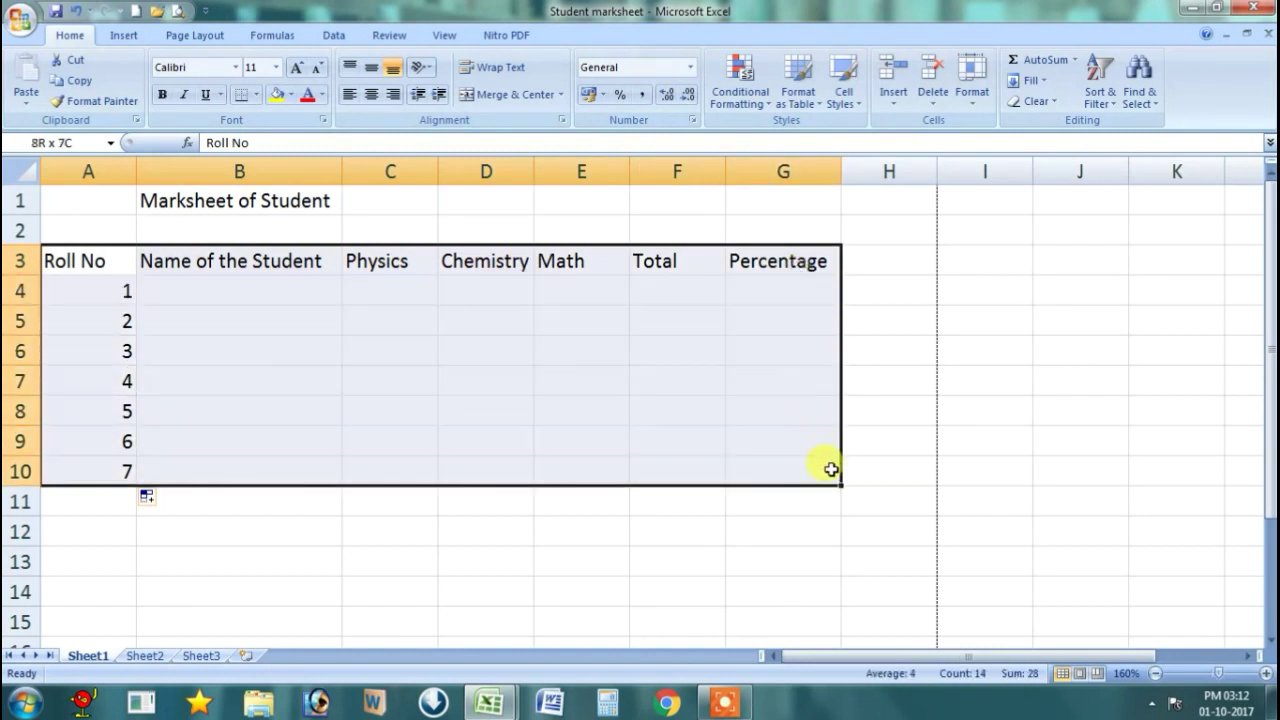
click(256, 96)
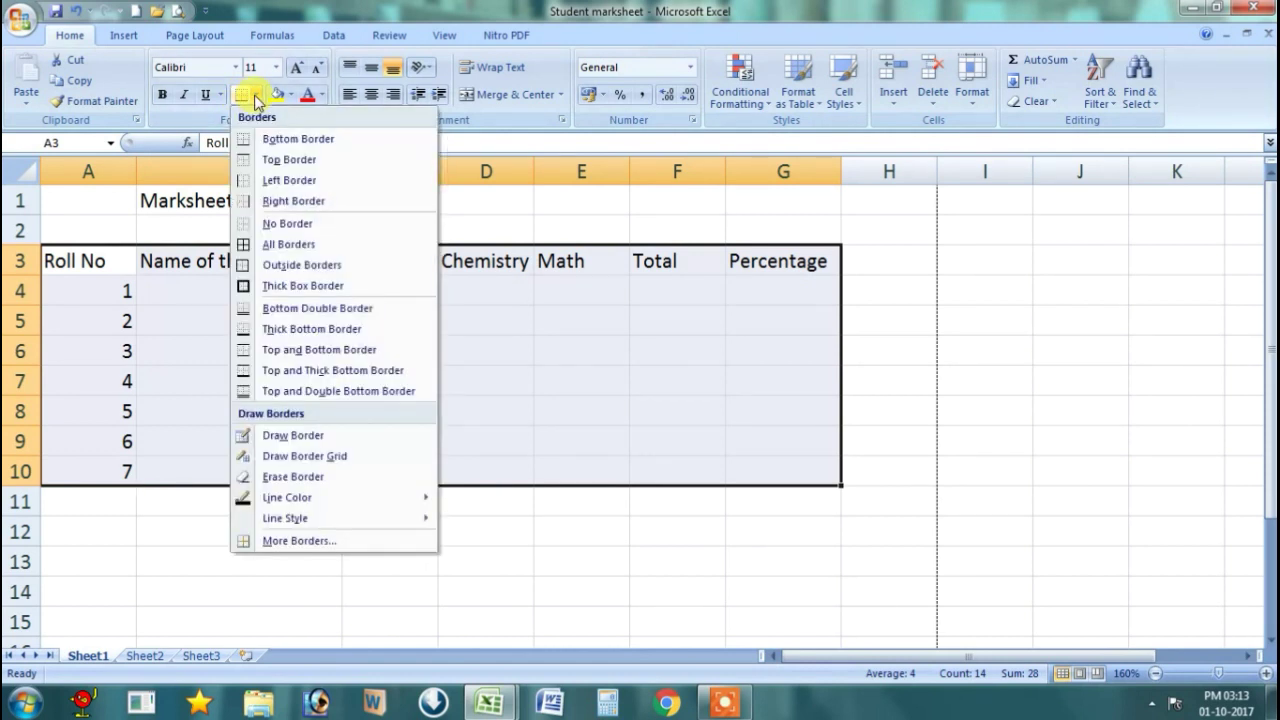
click(289, 244)
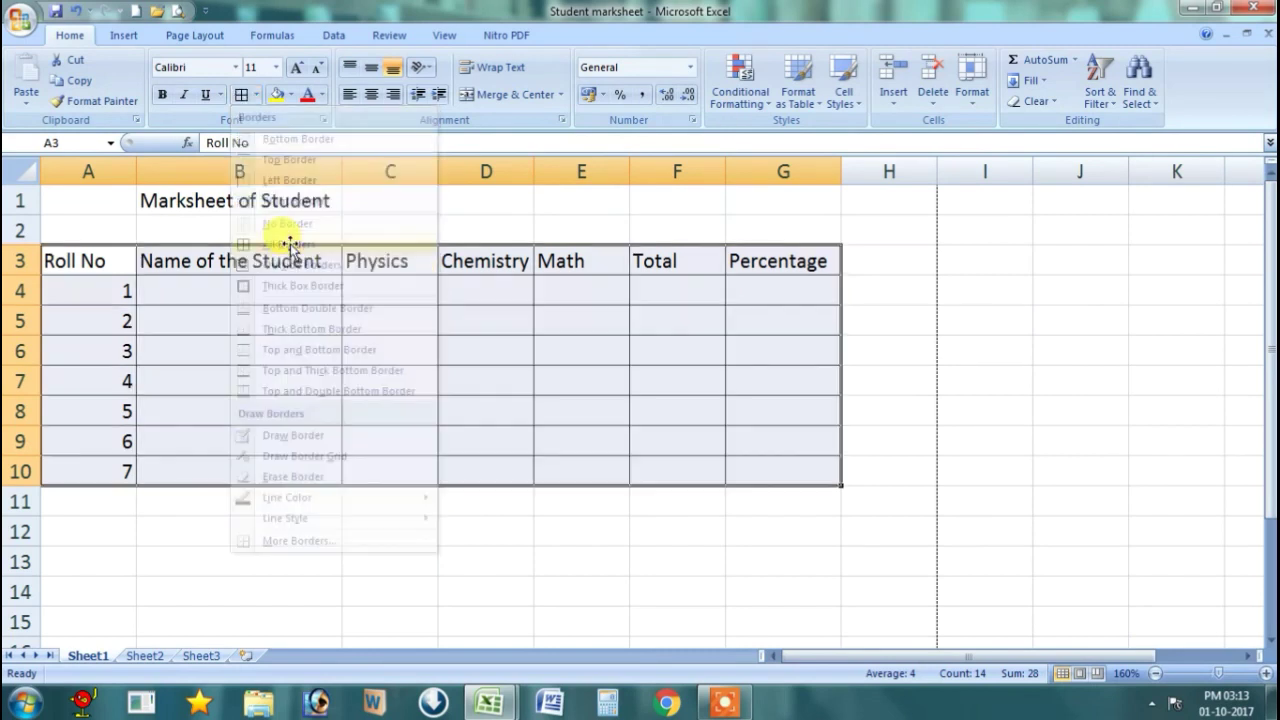
click(693, 346)
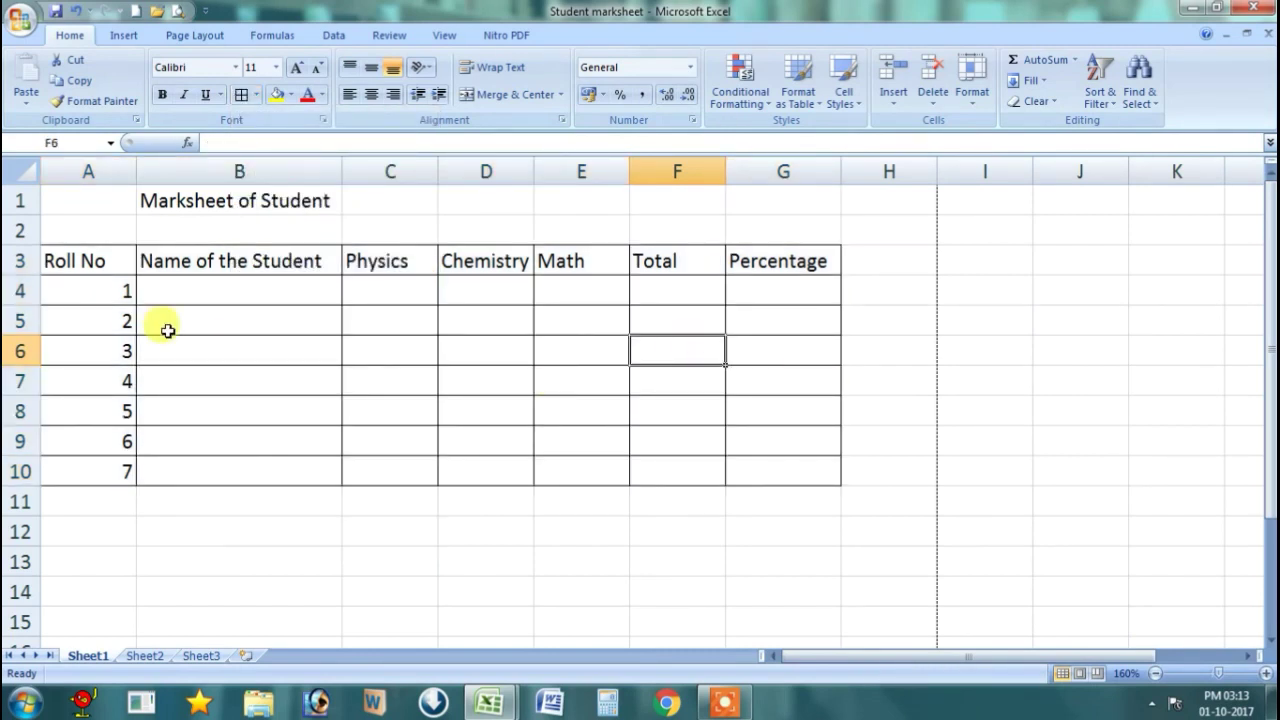
click(226, 285)
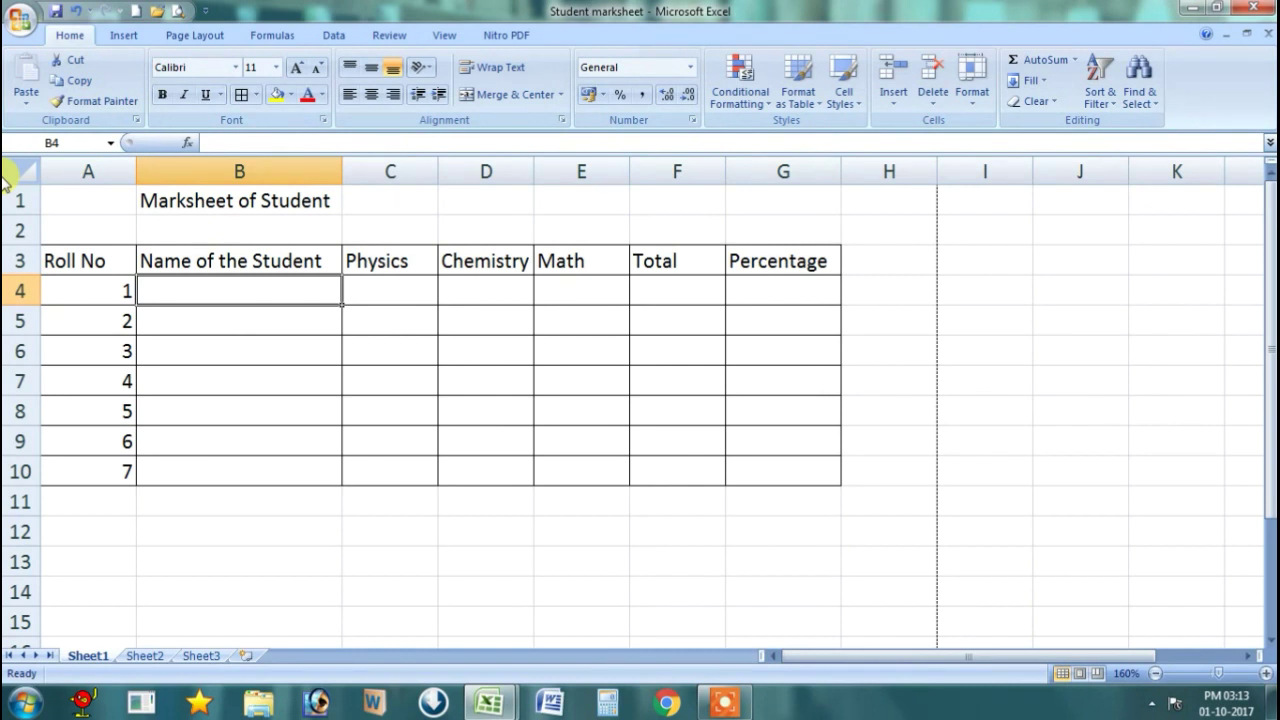
text(Akhyaya)
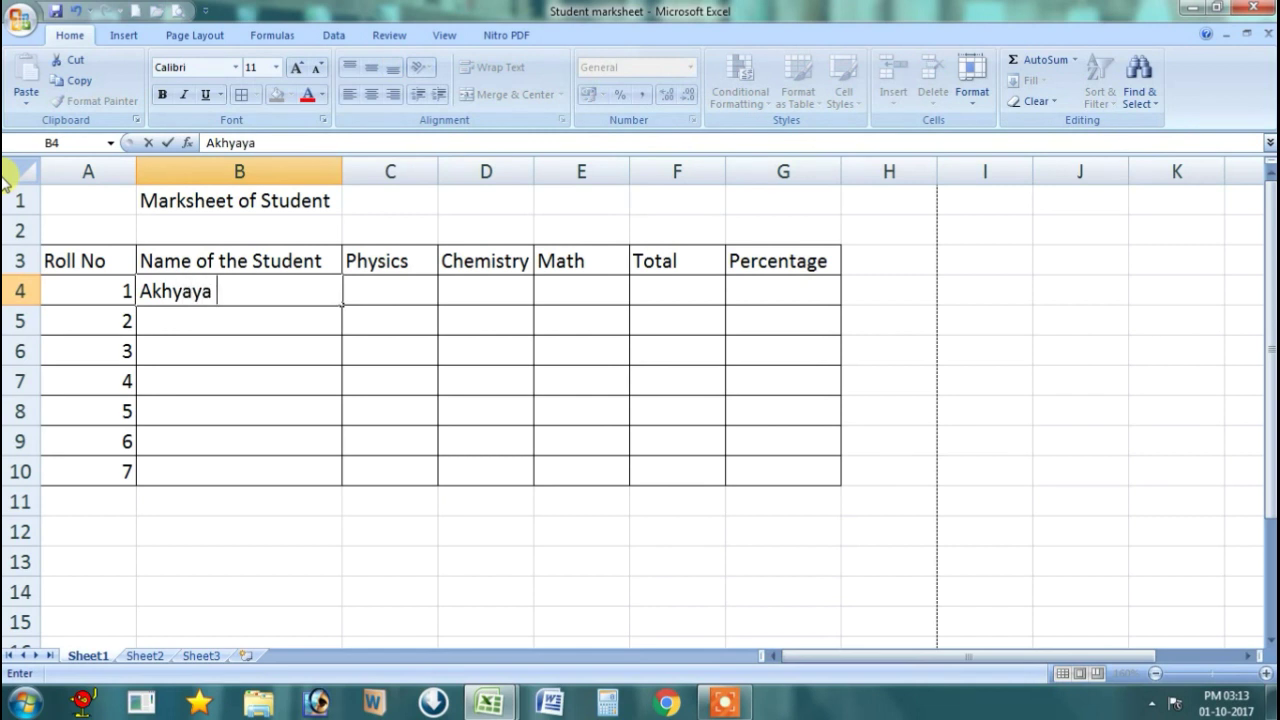
text( Kumar)
key(Return)
text(Amir Khan)
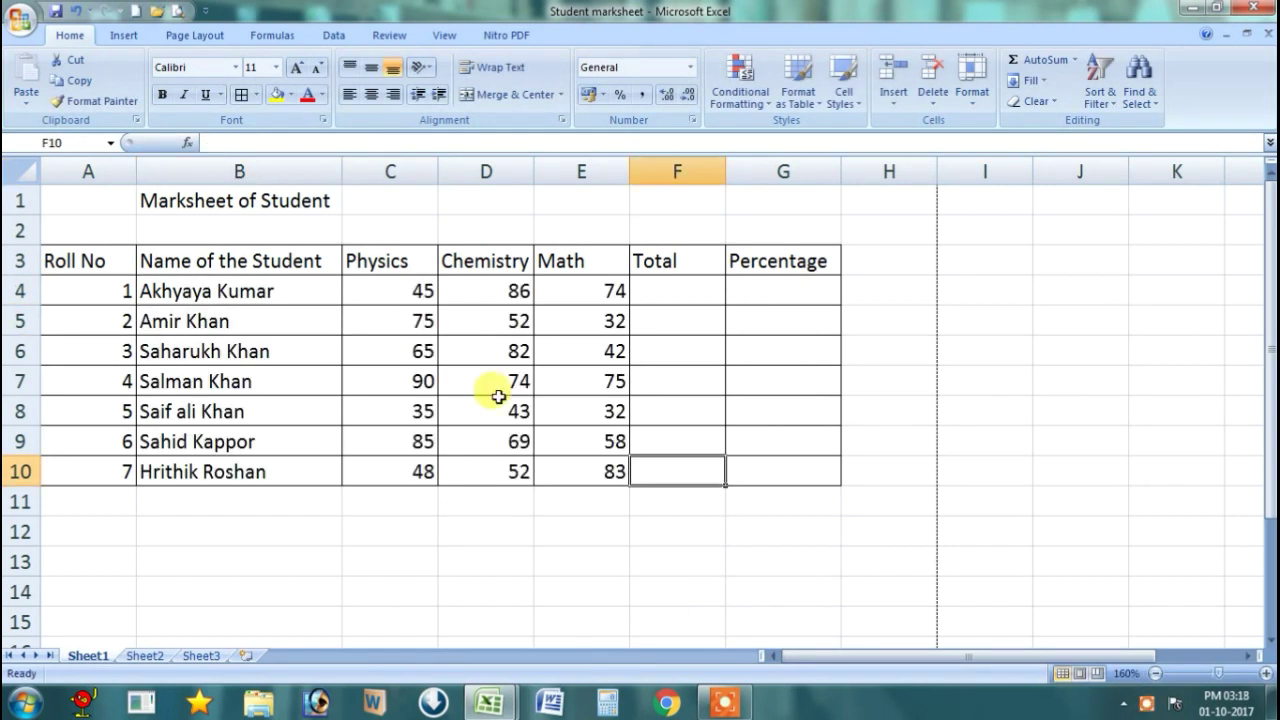
click(420, 292)
click(478, 290)
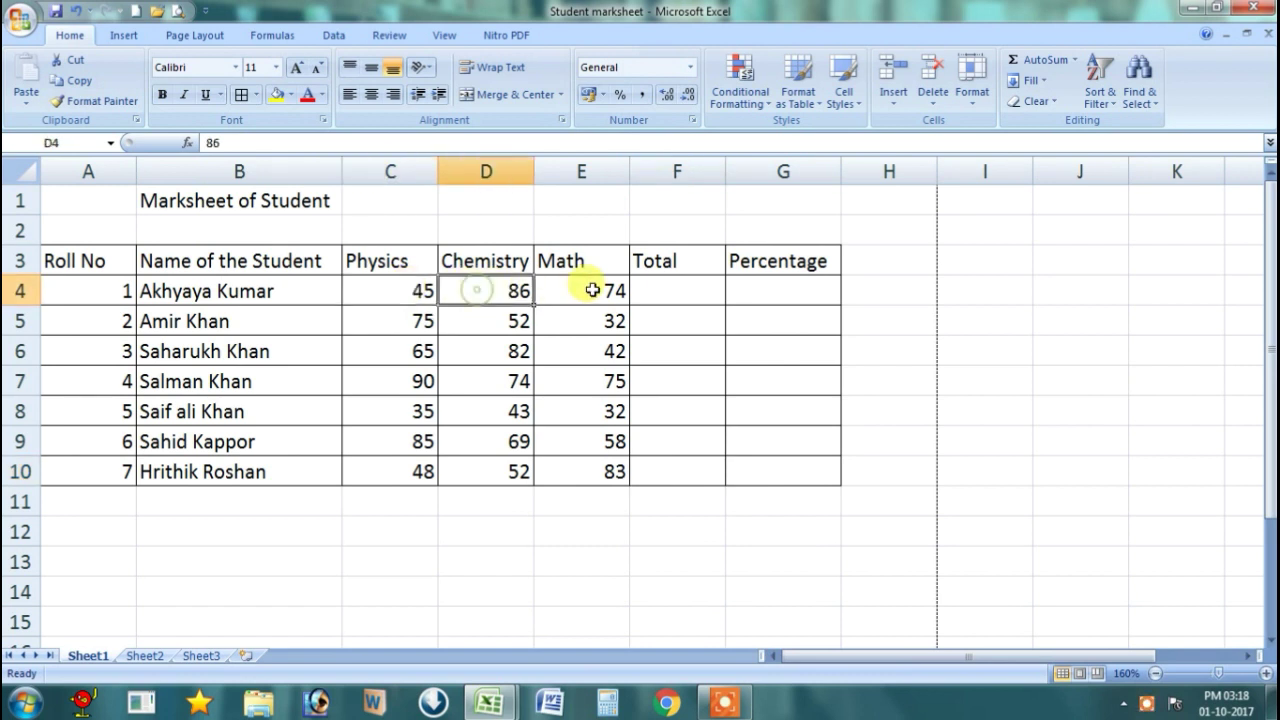
click(586, 288)
click(600, 350)
click(552, 375)
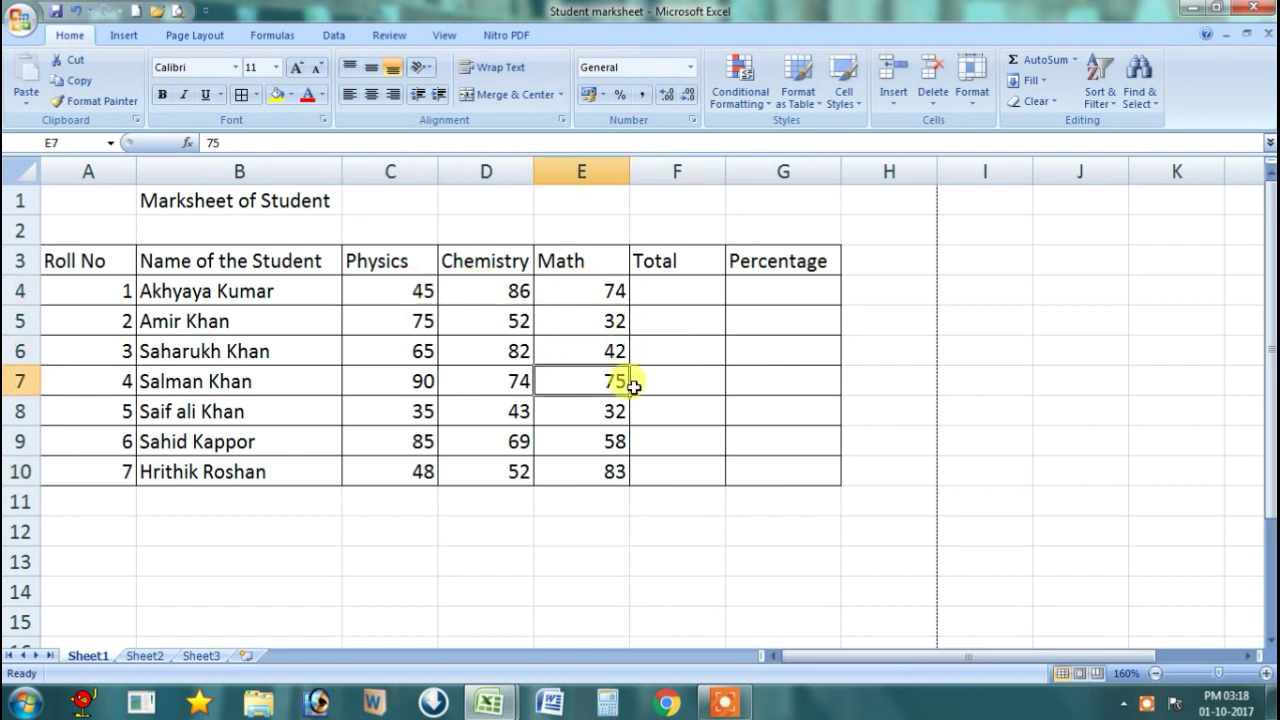
click(677, 298)
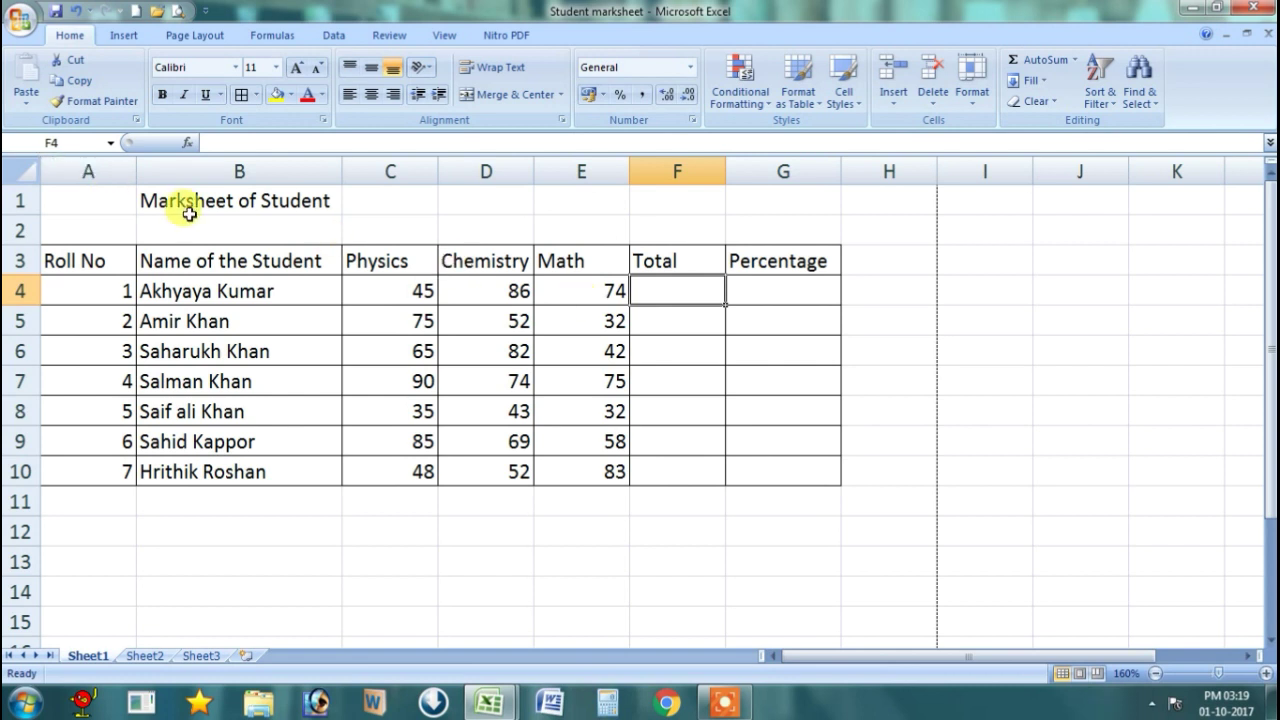
Step: Enter the formula =C4+D4+E4 in F4 for the first student's total
text(=)
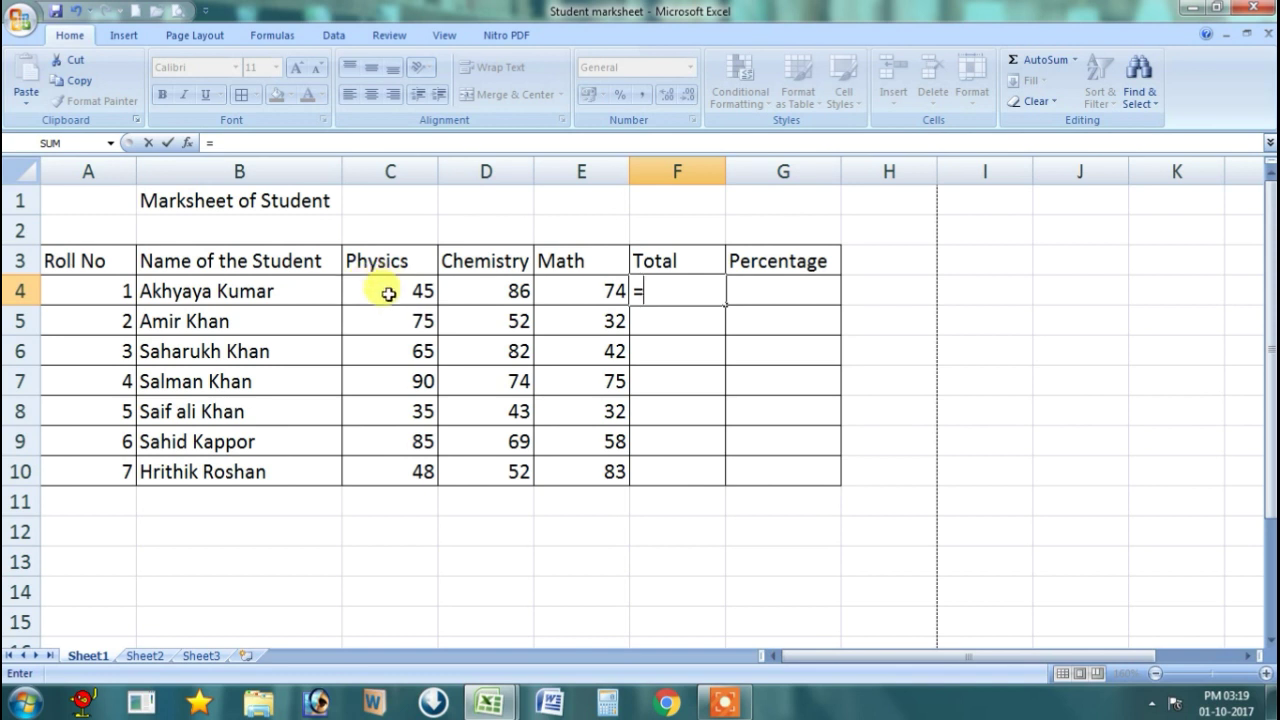
click(389, 293)
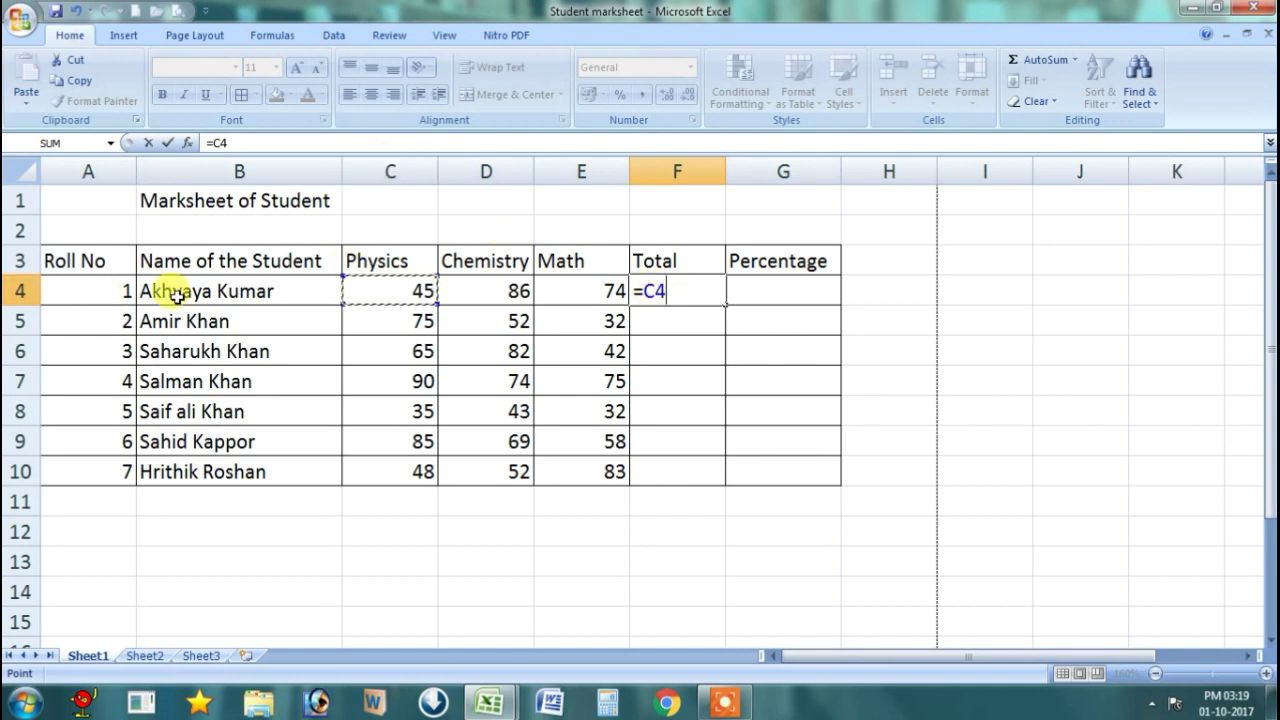
text(+)
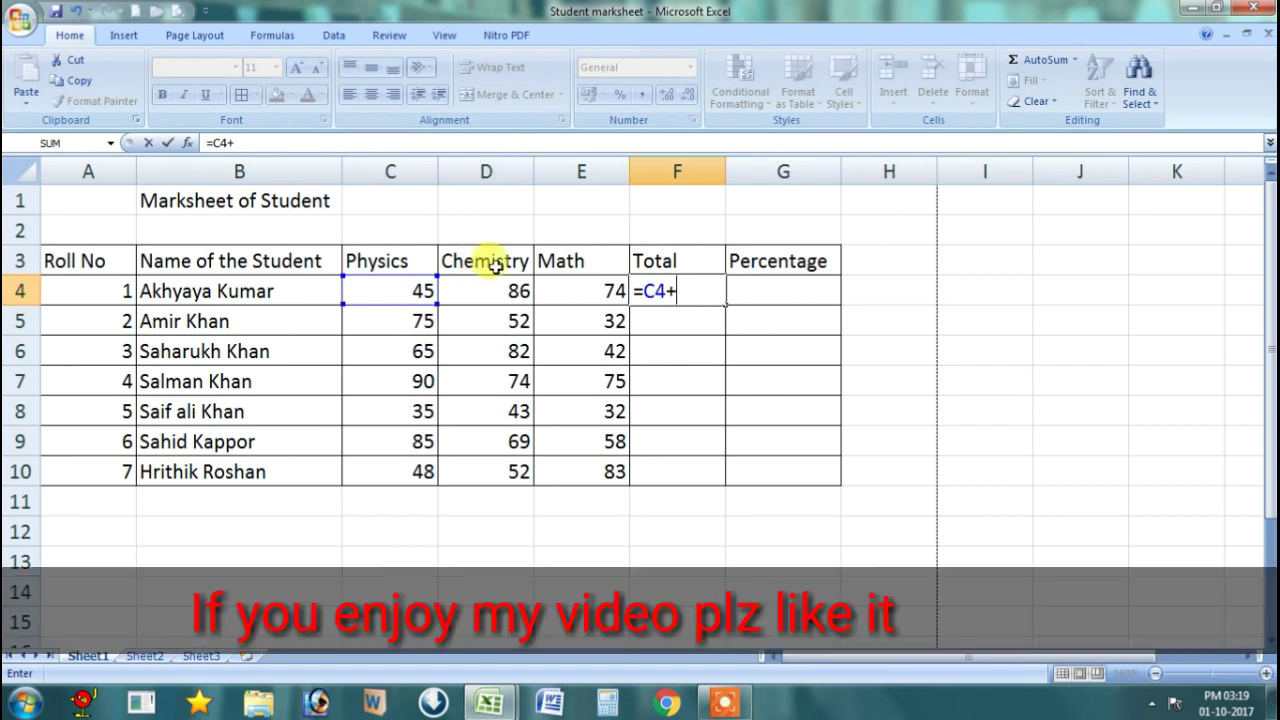
click(496, 287)
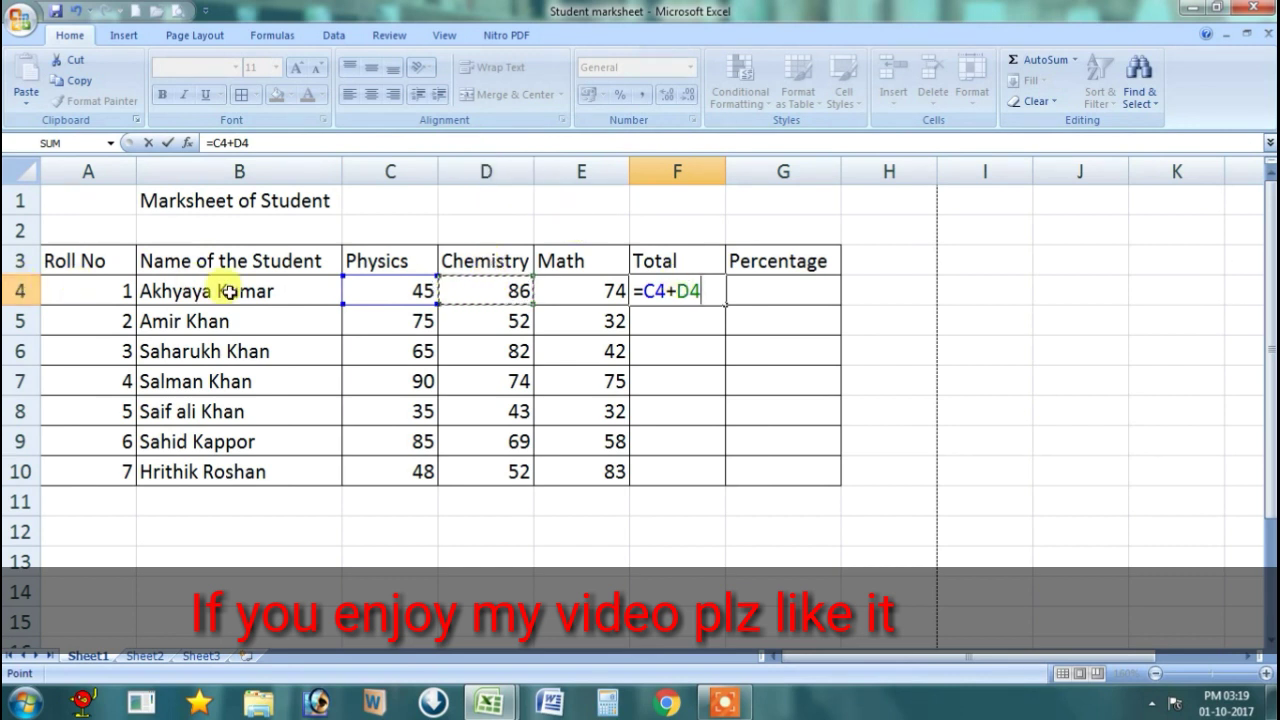
text(+)
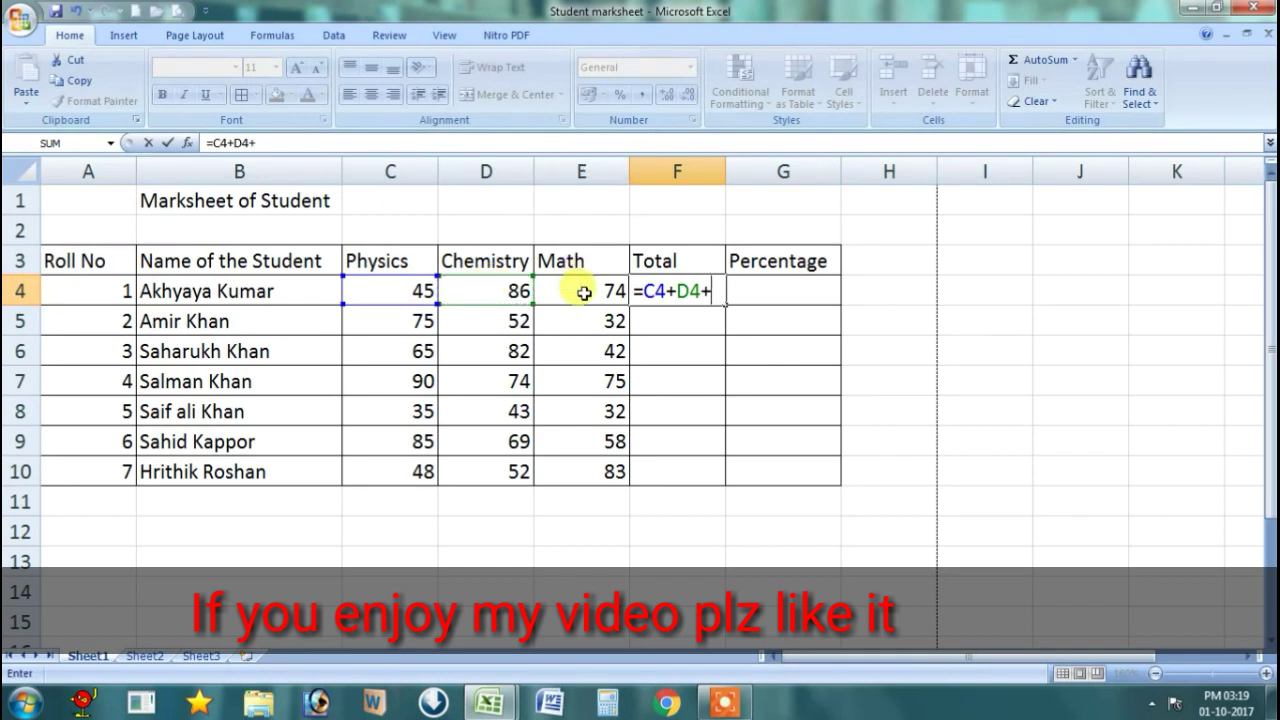
click(584, 292)
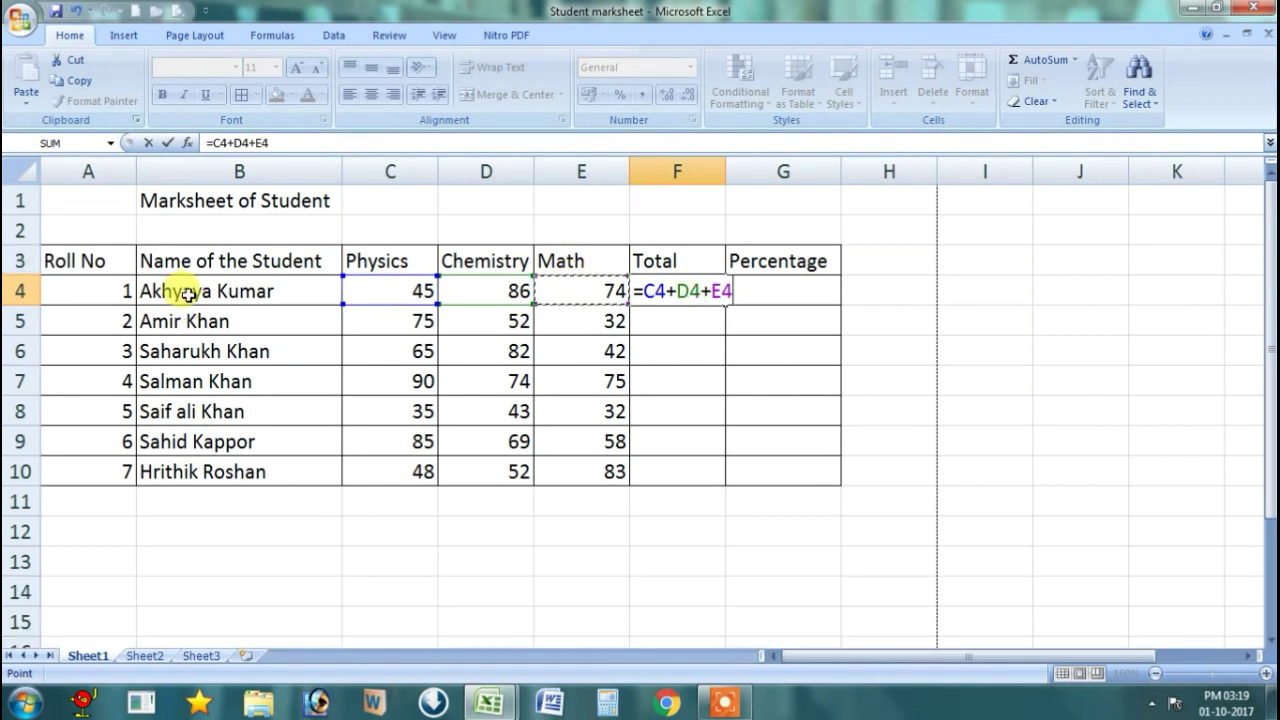
key(Return)
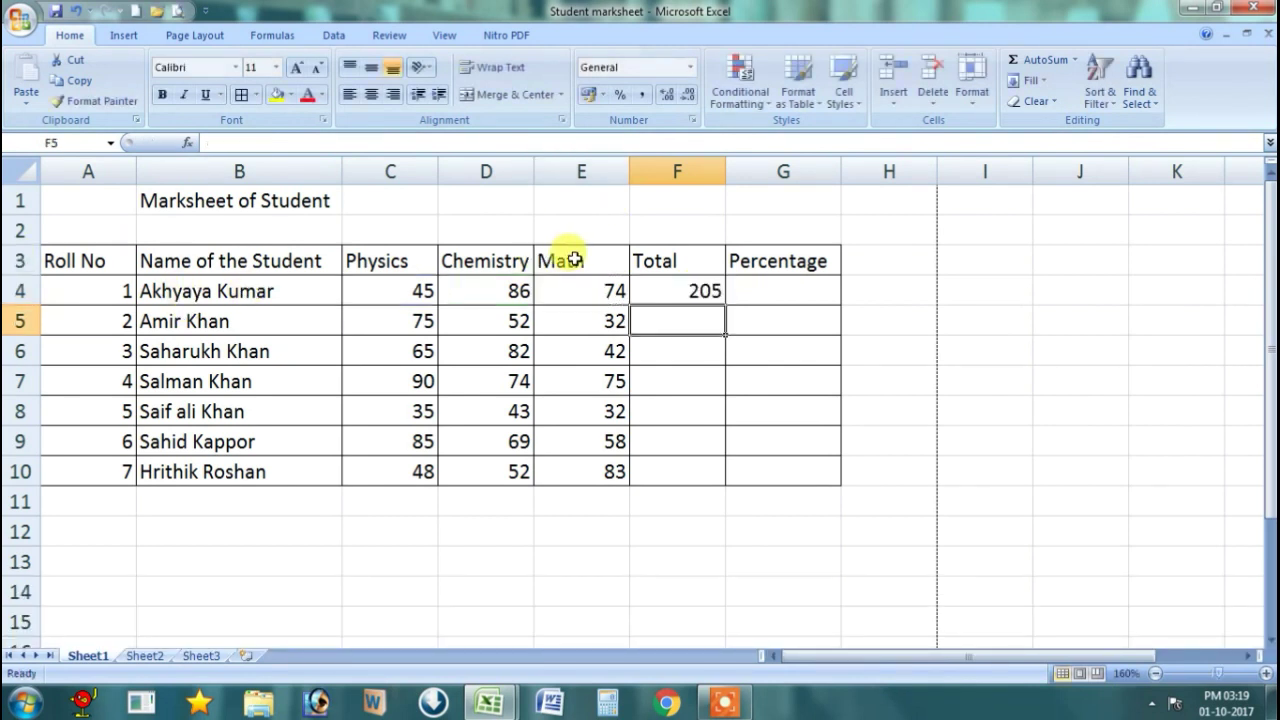
Step: Fill the total formula from F4 down to F10 for all seven students
click(686, 290)
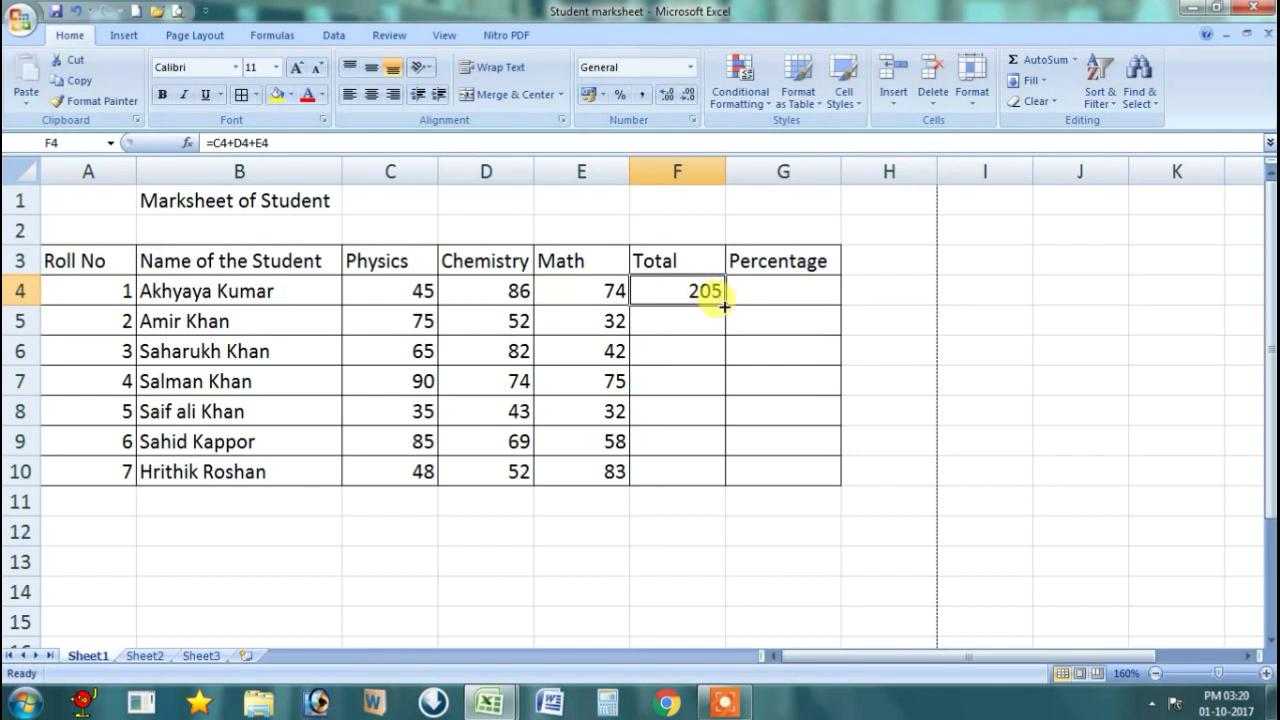
drag(724, 307, 724, 307)
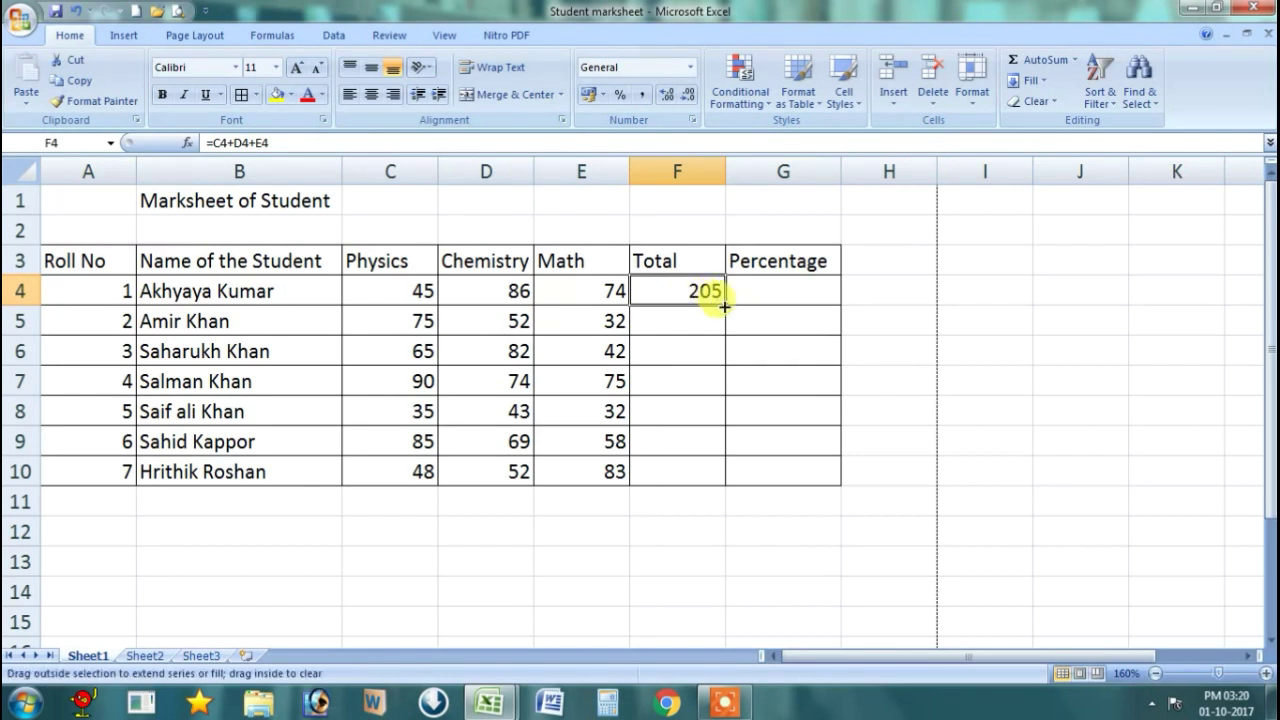
drag(724, 307, 728, 481)
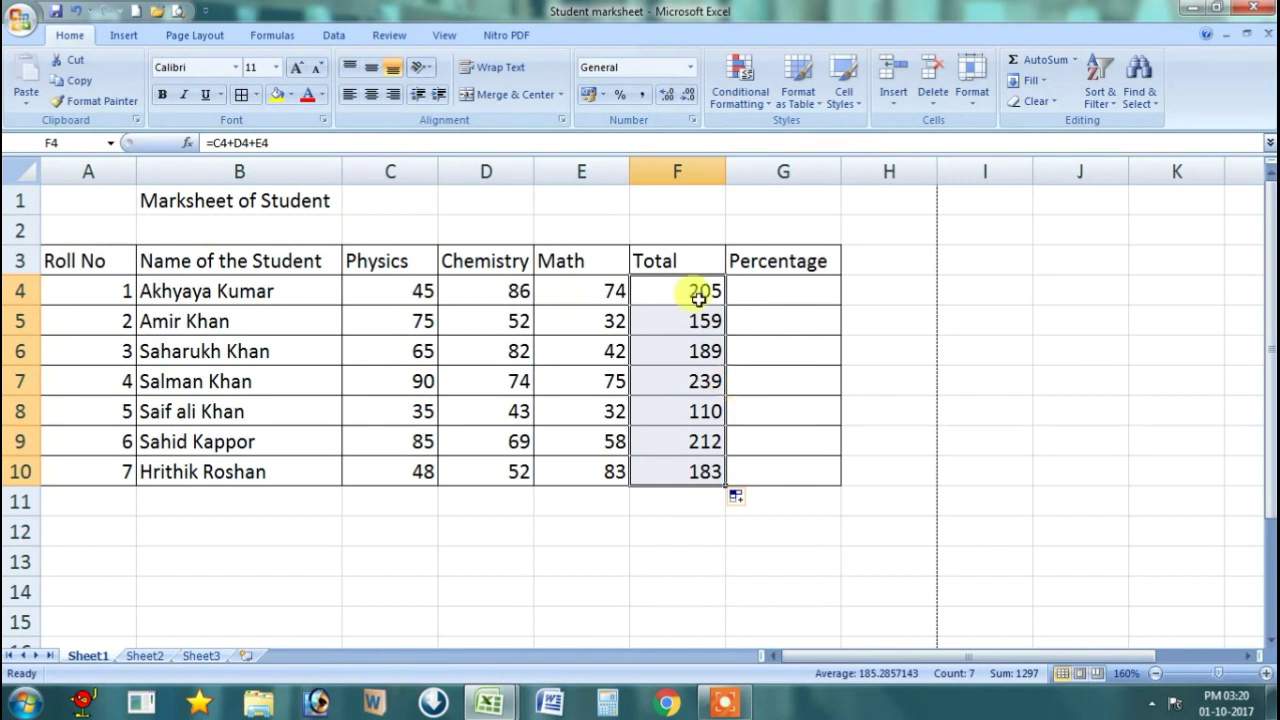
click(700, 476)
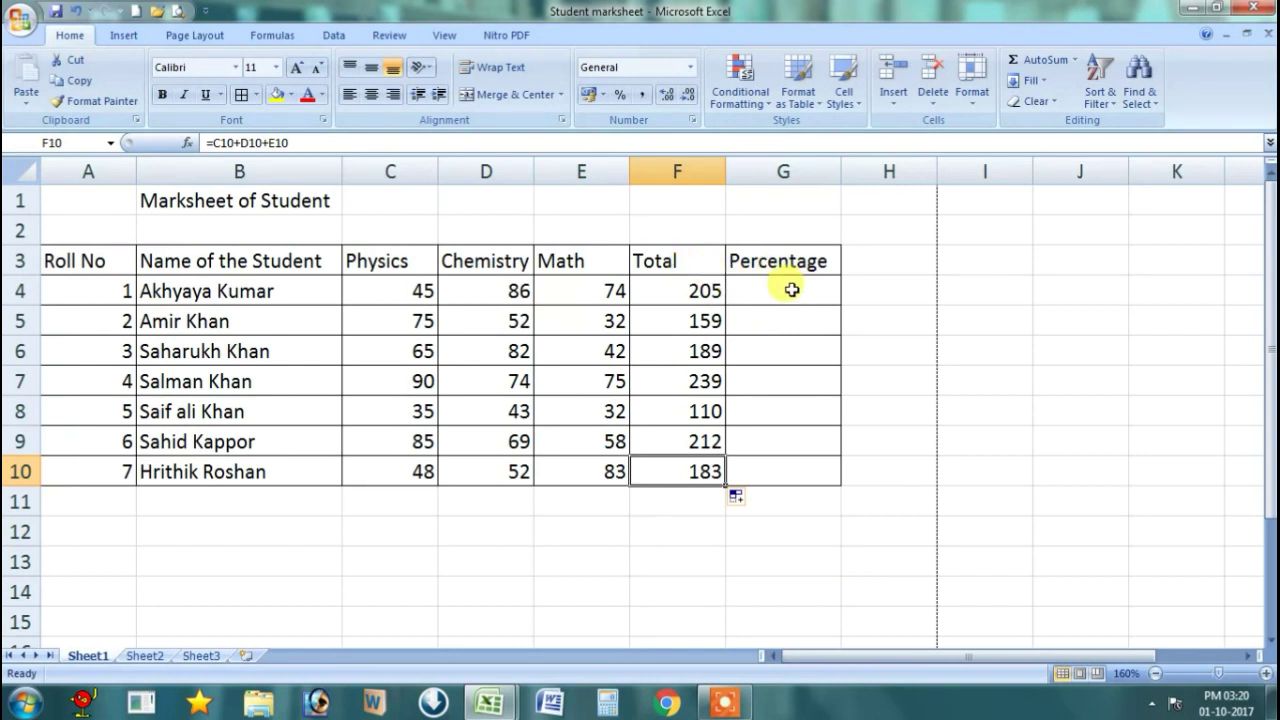
Step: Enter =F4/300*100 in G4, showing 68.333333 as the first percentage
click(790, 290)
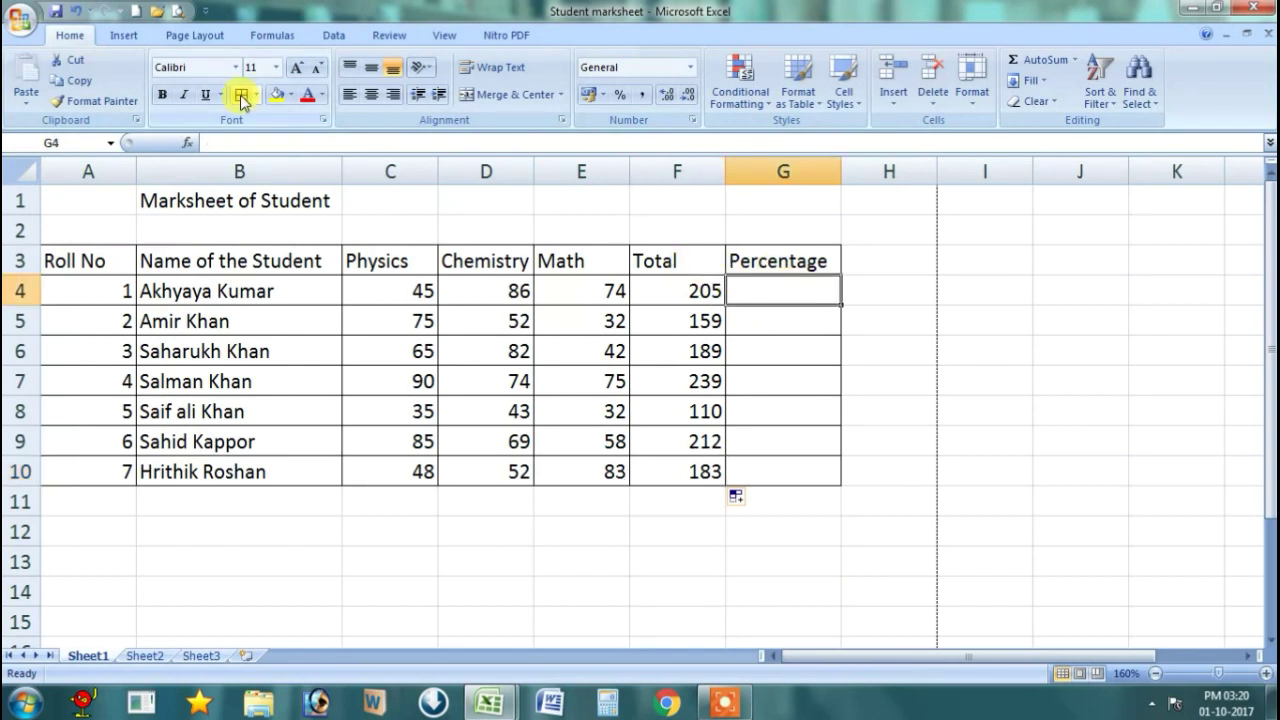
text(=)
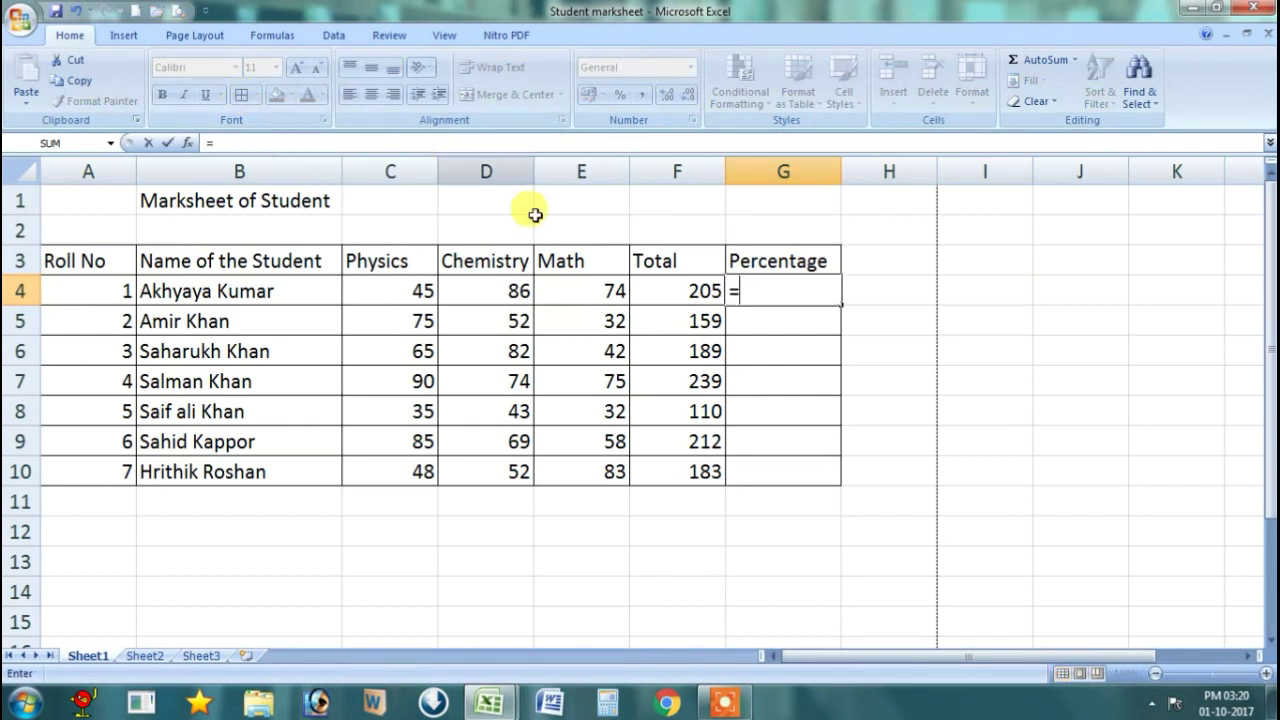
click(672, 288)
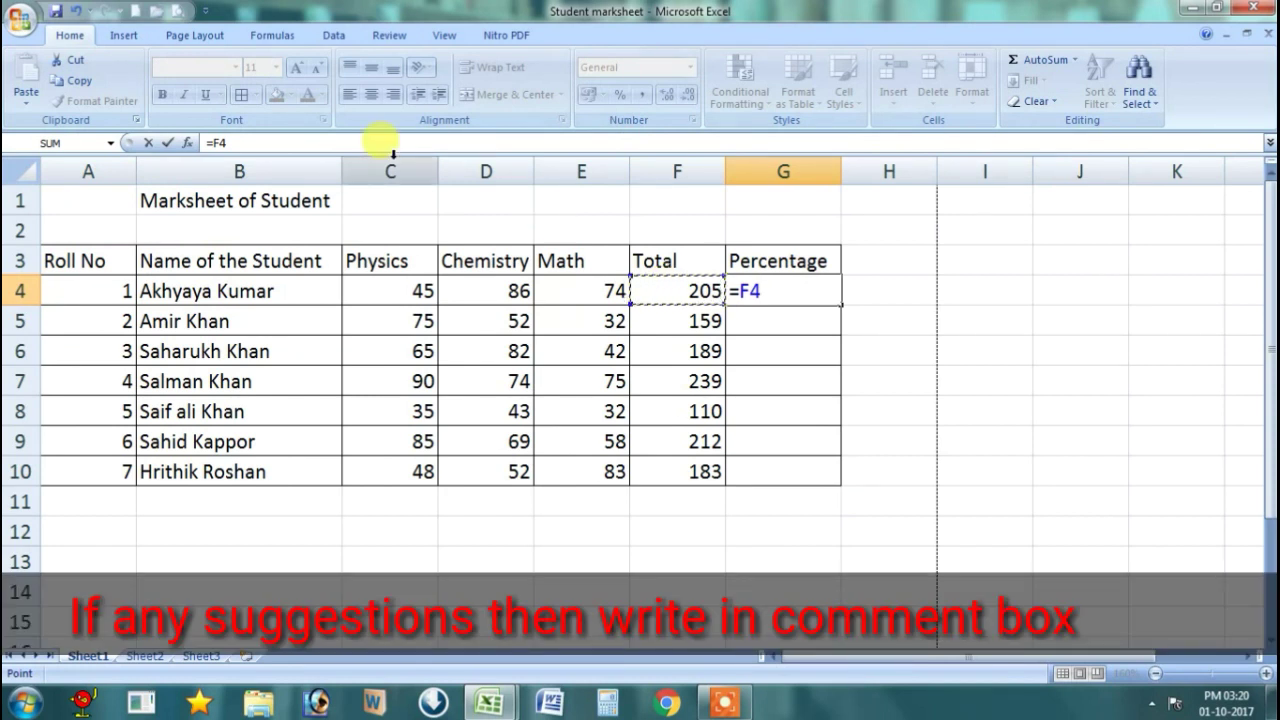
text(/1)
text(00*)
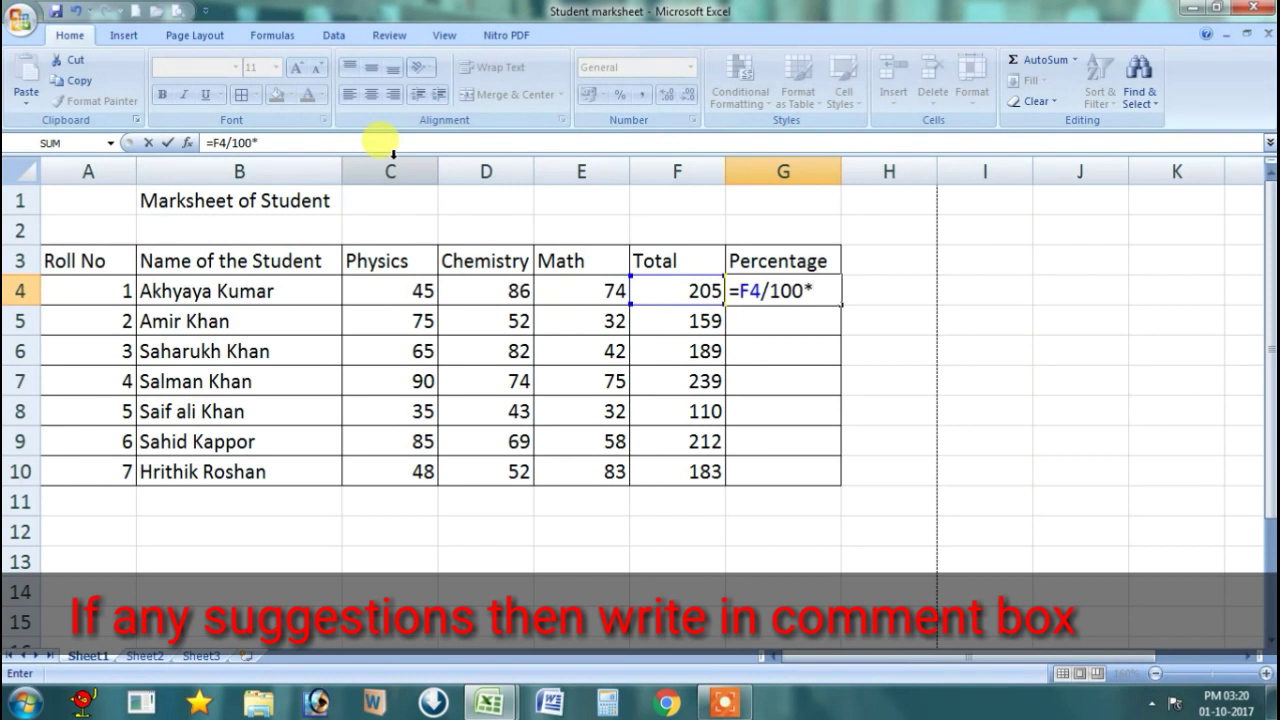
key(BackSpace)
key(BackSpace)
text(3)
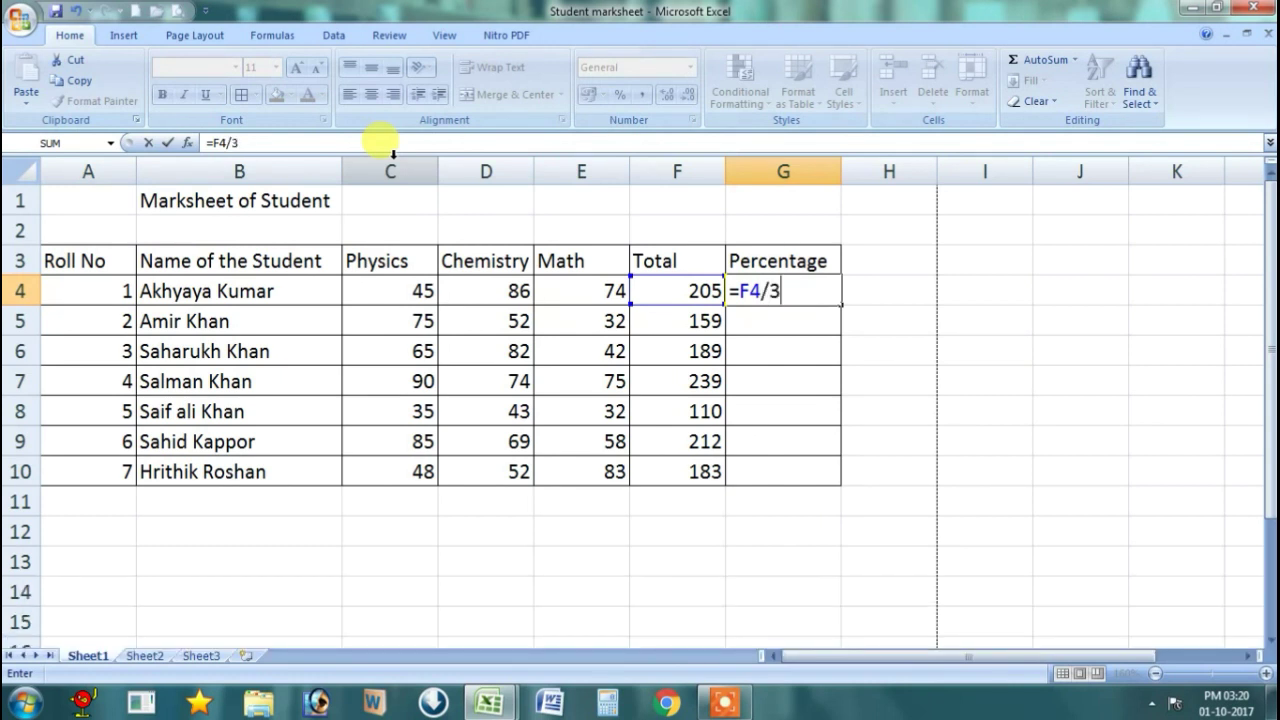
text(00*1)
text(00)
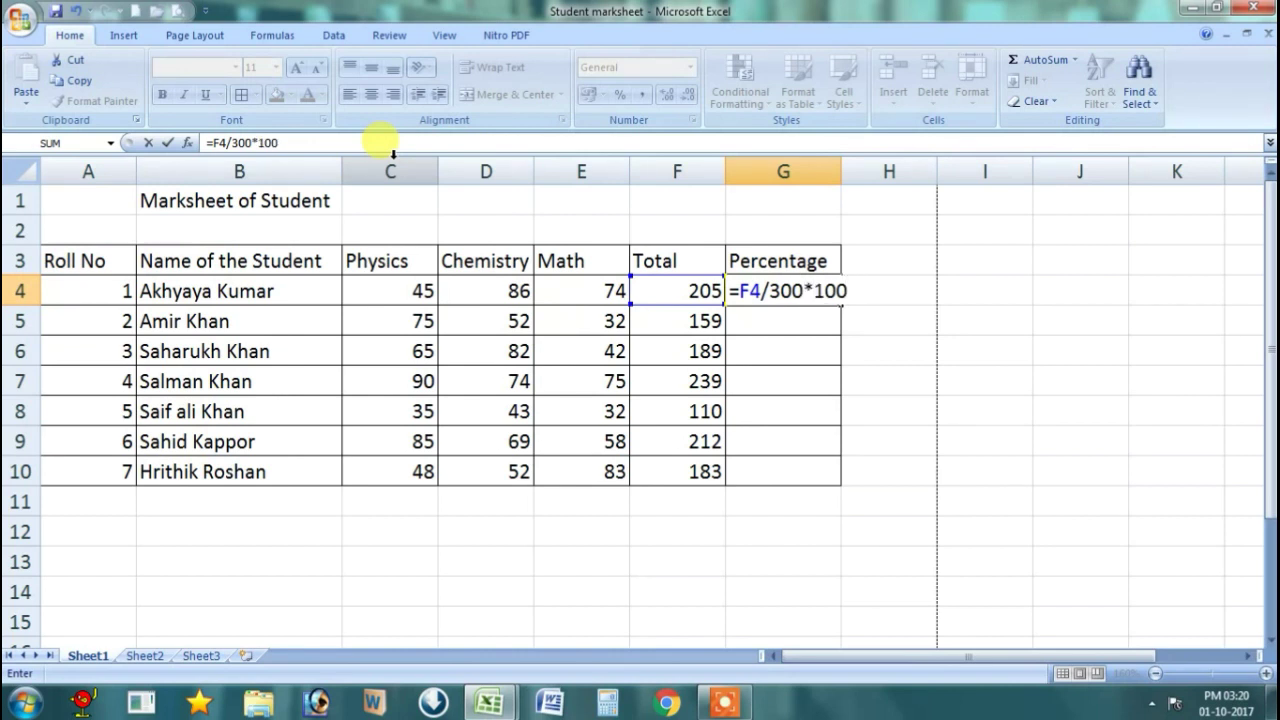
key(Return)
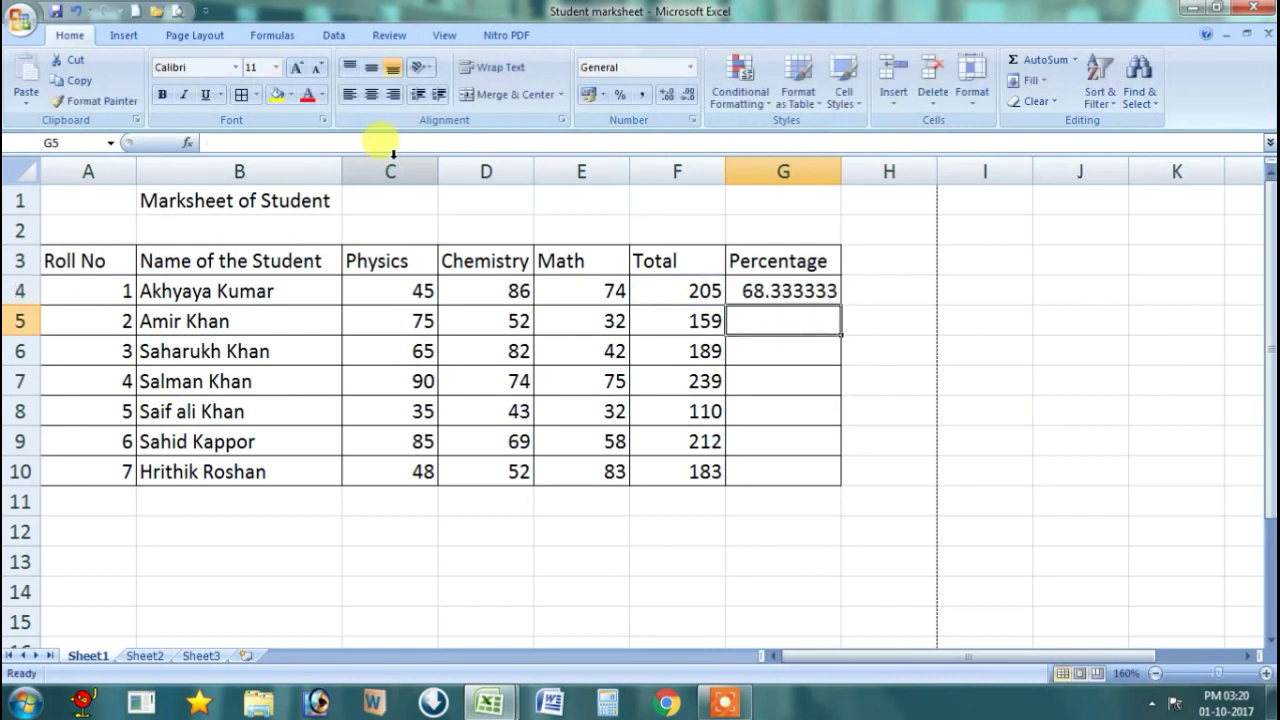
click(771, 293)
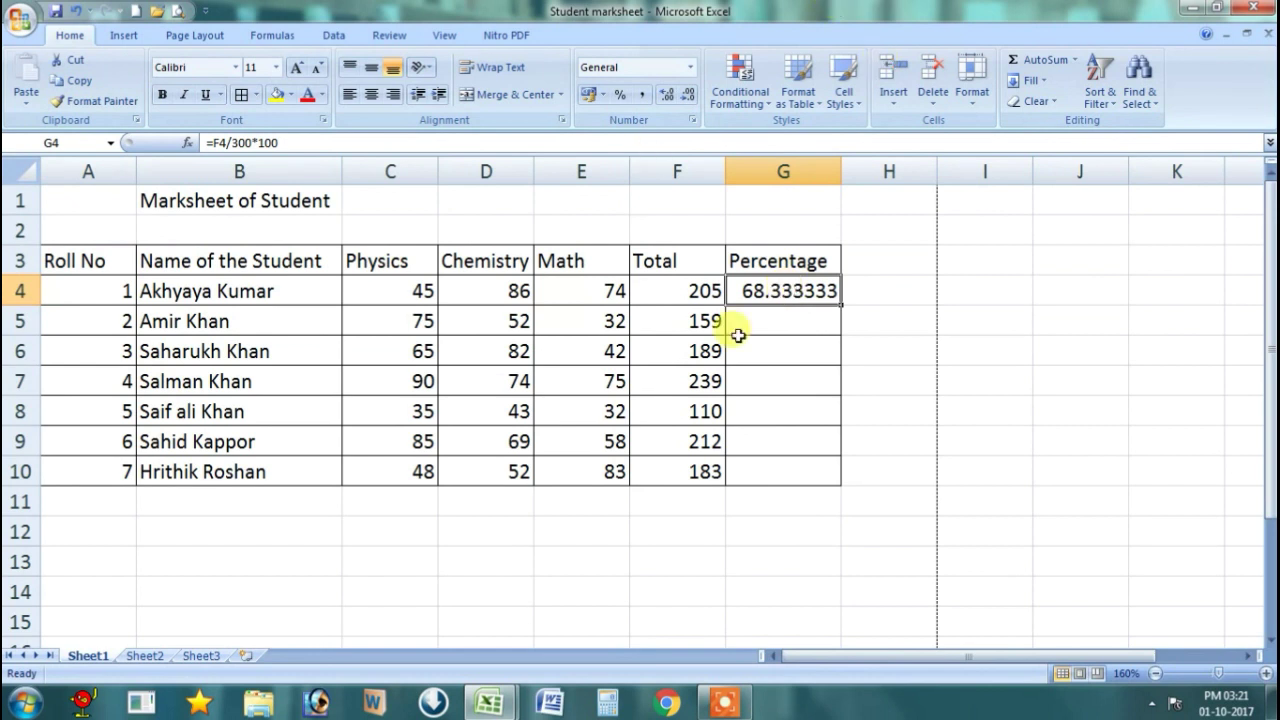
Step: Apply Comma Style to G4 and fill the percentage down to G10 (68.33 to 61.00)
click(643, 97)
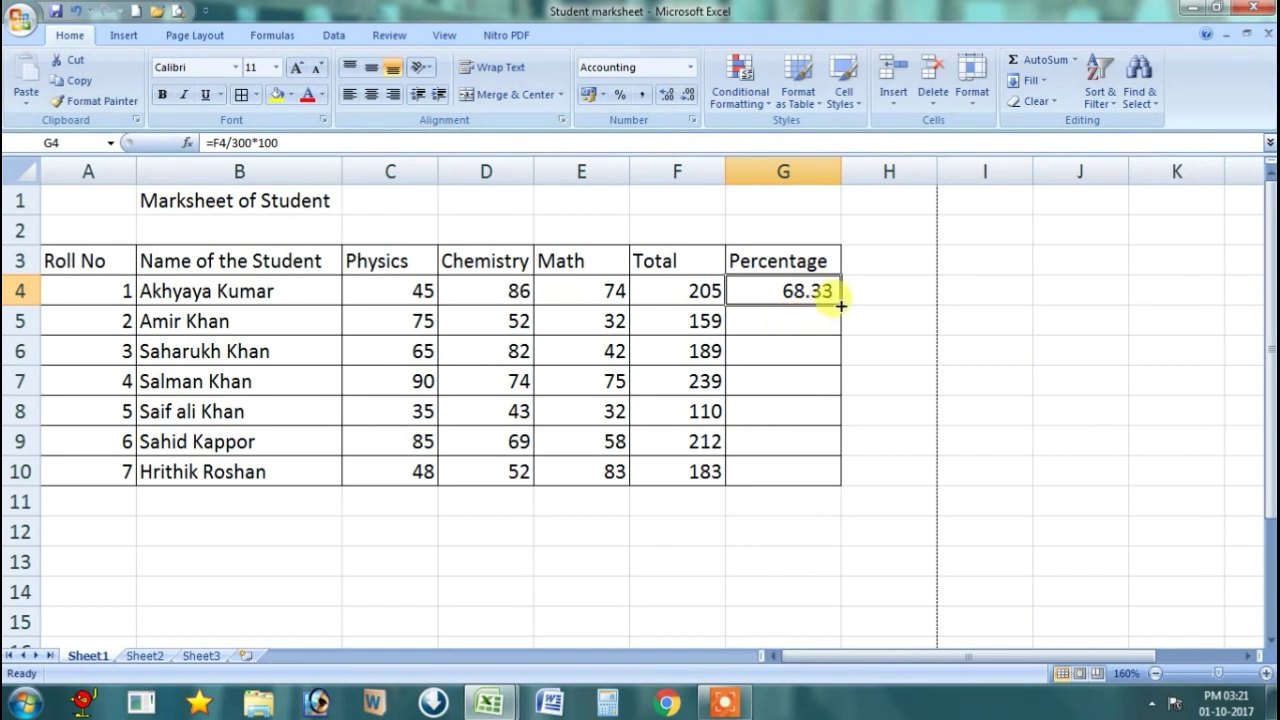
drag(841, 305, 836, 486)
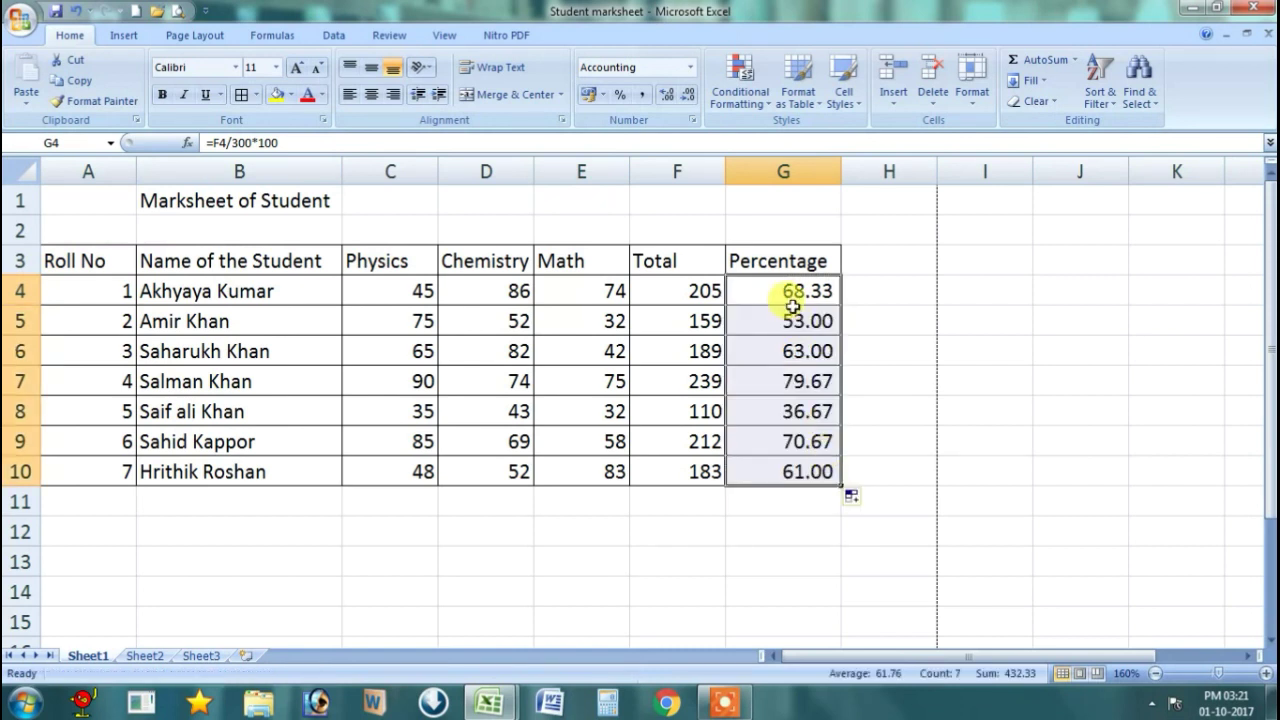
click(768, 518)
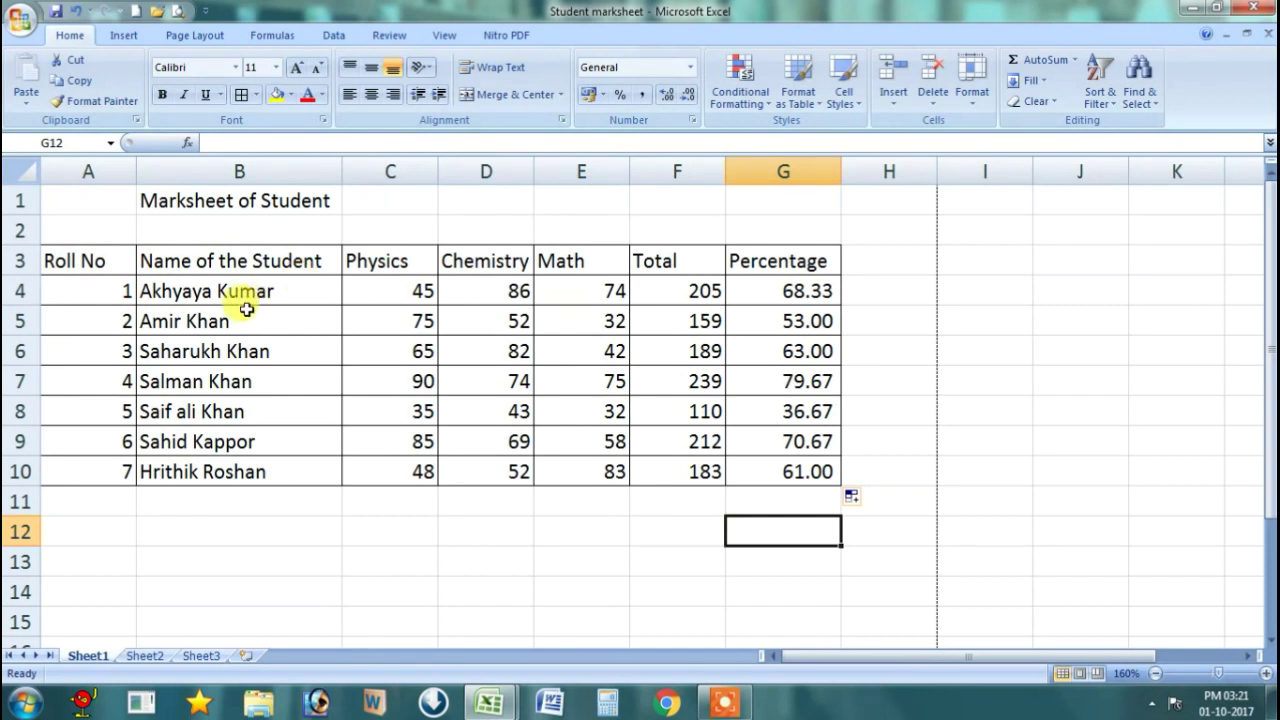
Step: Frame A3:G10 with a thick solid Outline border in Format Cells, keeping the inner grid
mouse_move(70, 261)
mouse_down()
mouse_move(820, 378)
mouse_move(832, 480)
mouse_up()
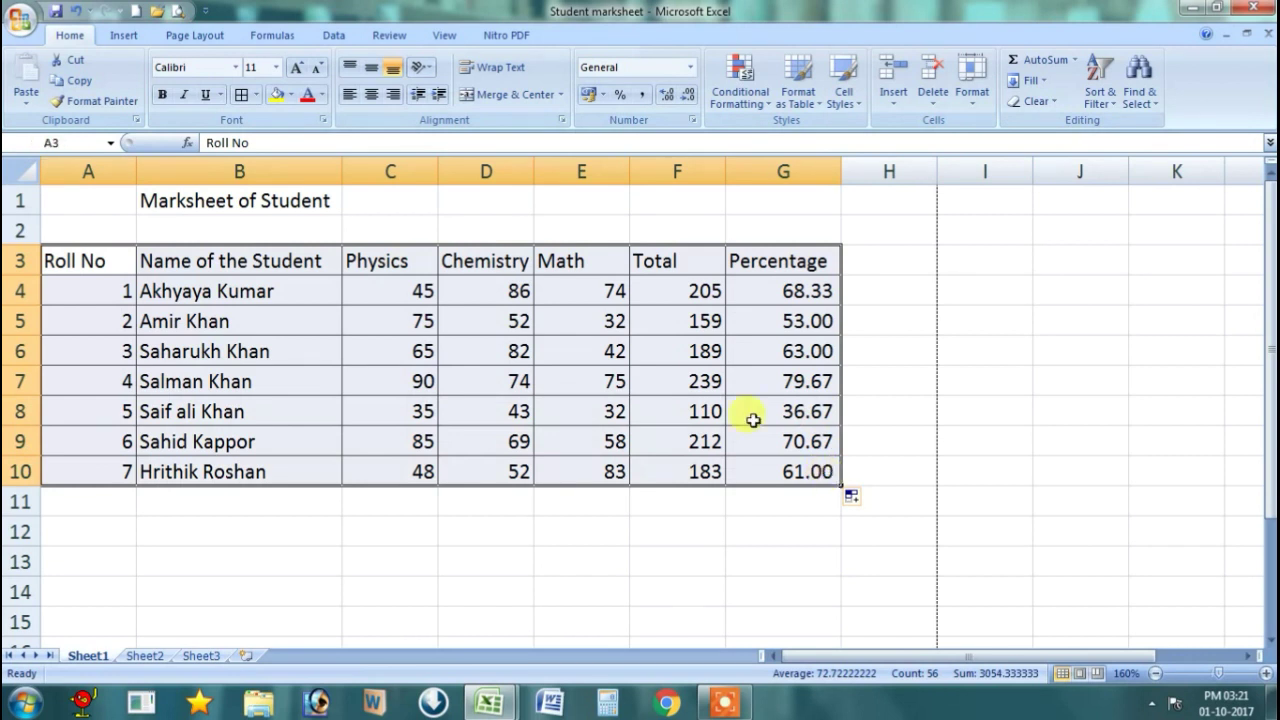
right_click(397, 292)
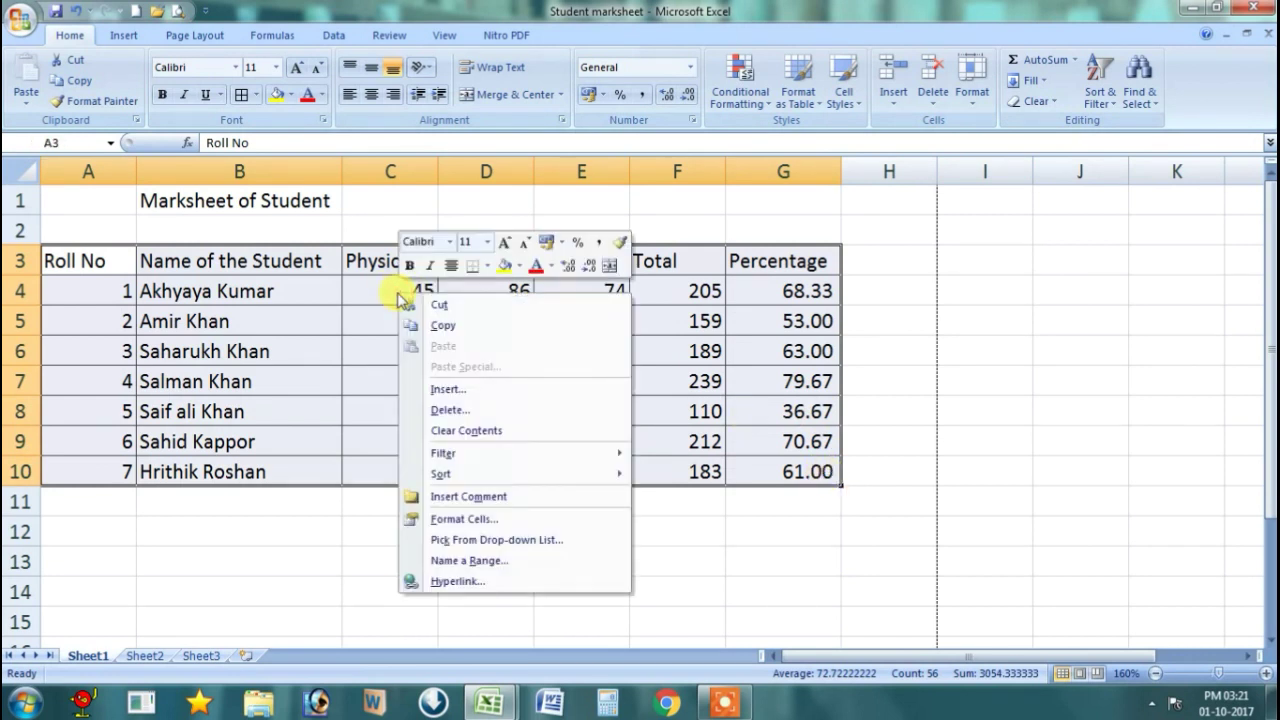
mouse_move(499, 472)
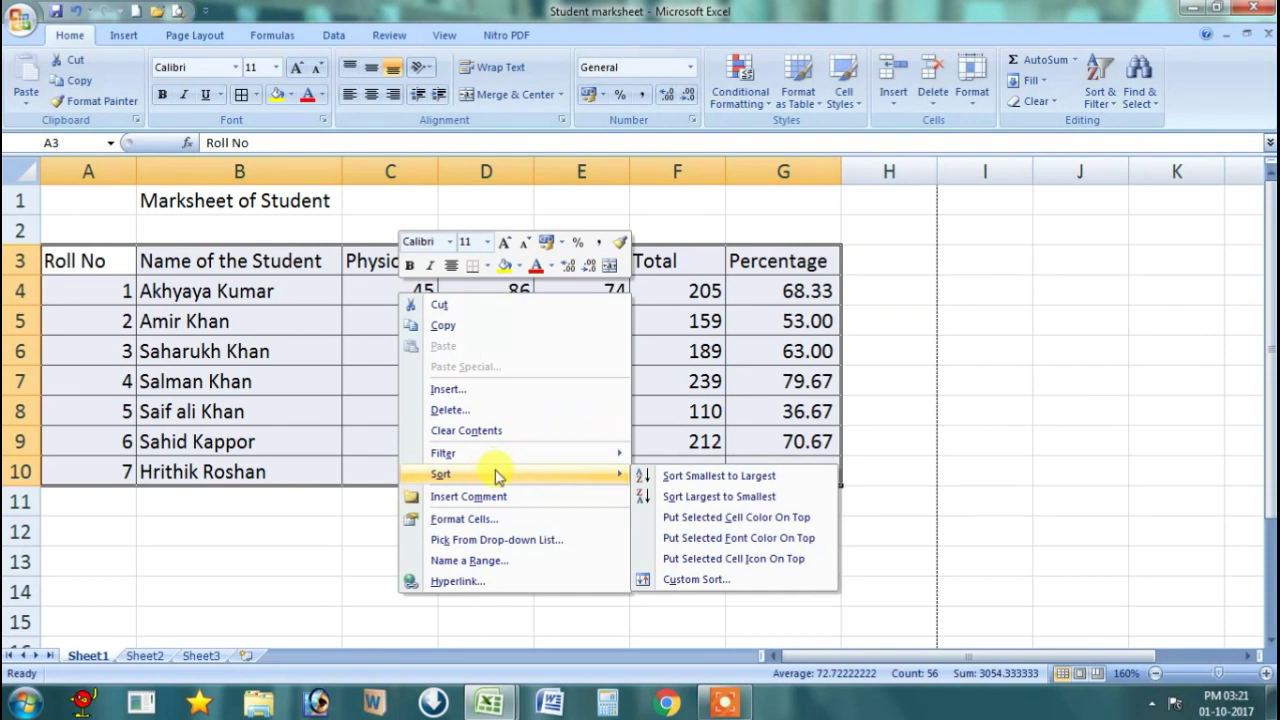
click(470, 519)
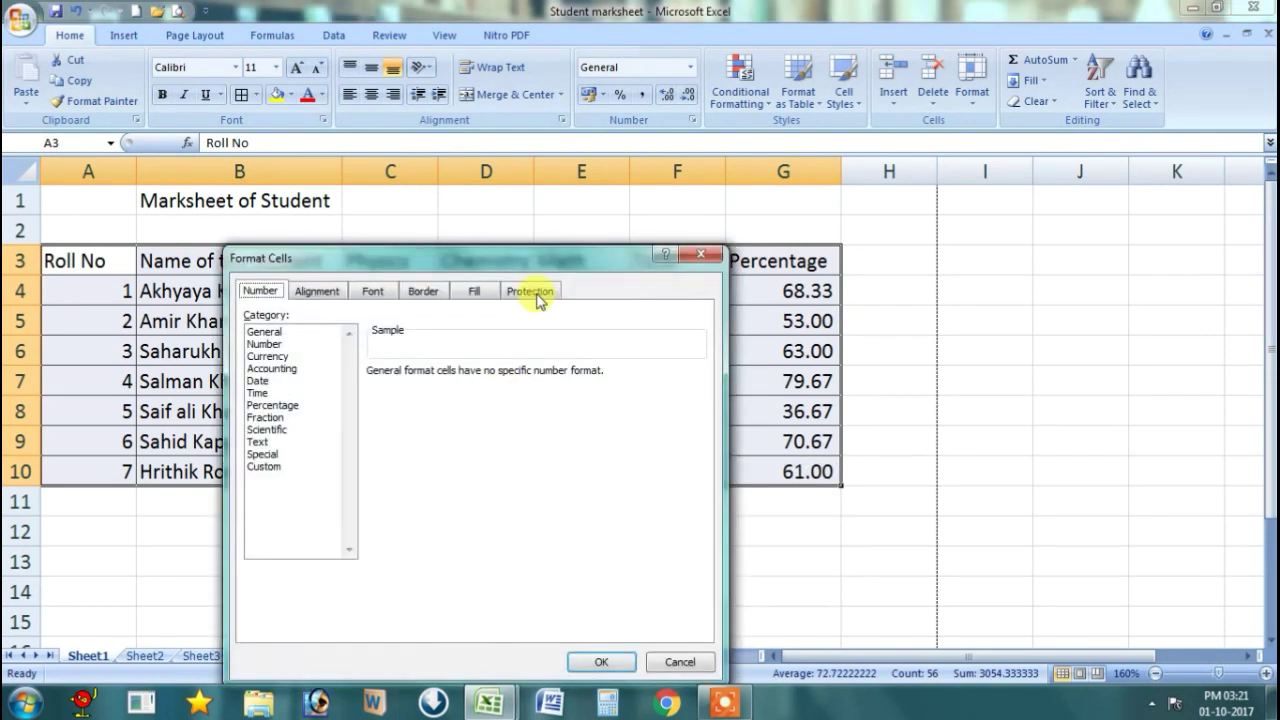
drag(547, 258, 600, 222)
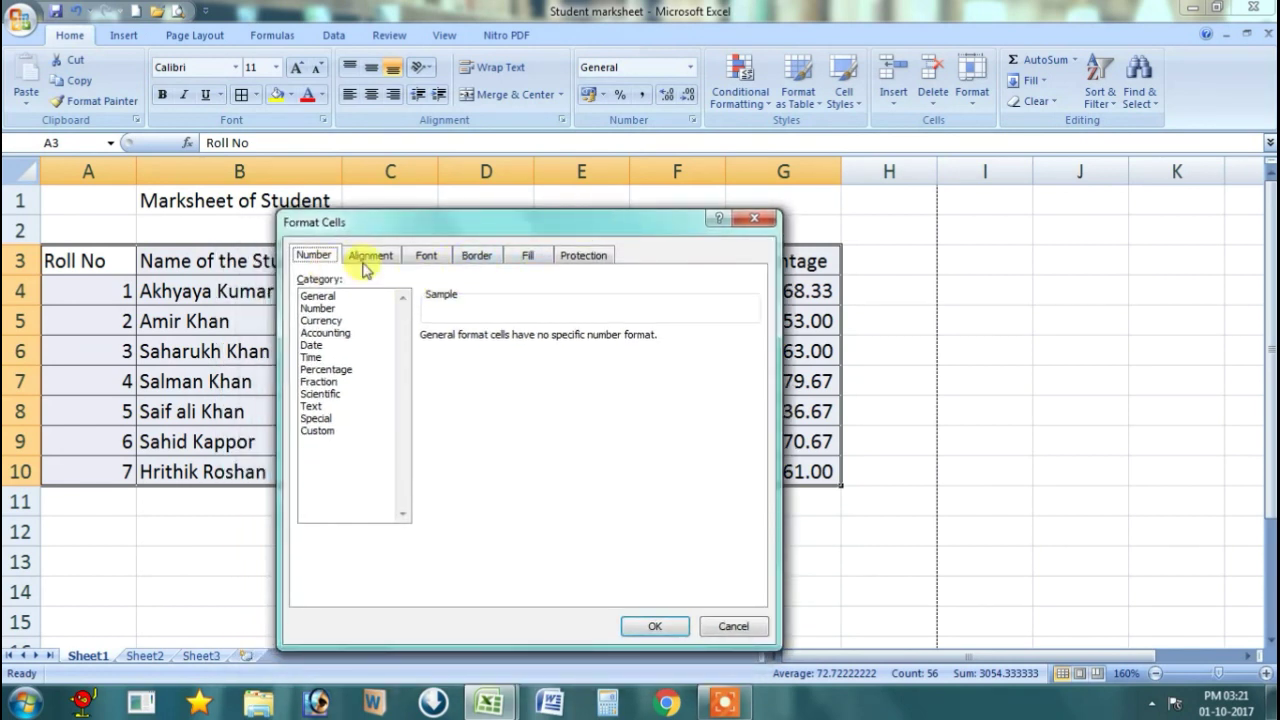
click(478, 256)
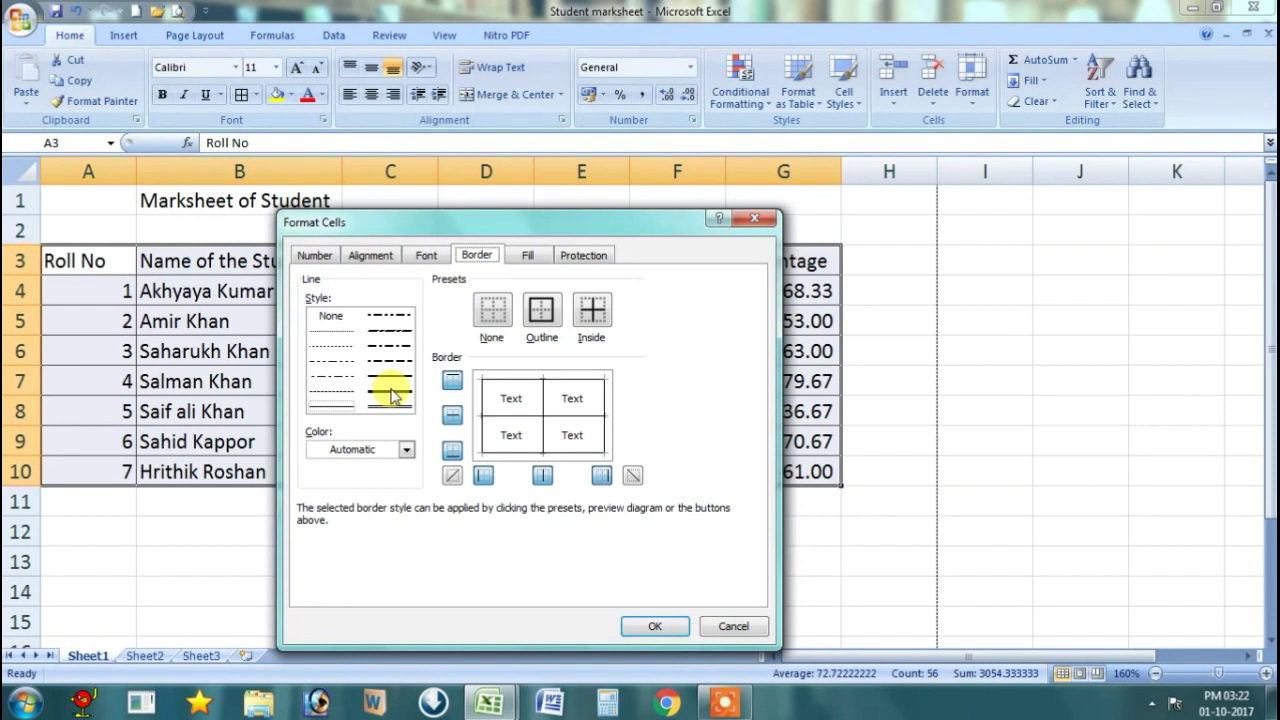
click(391, 393)
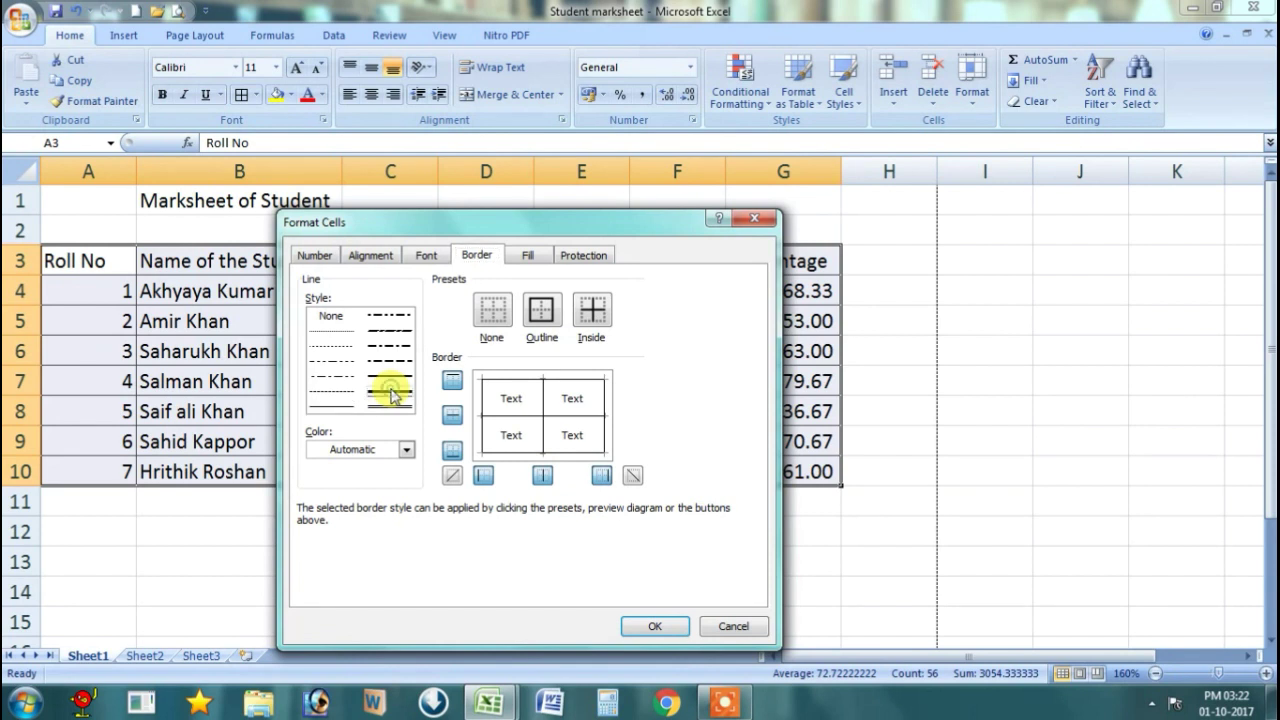
click(540, 312)
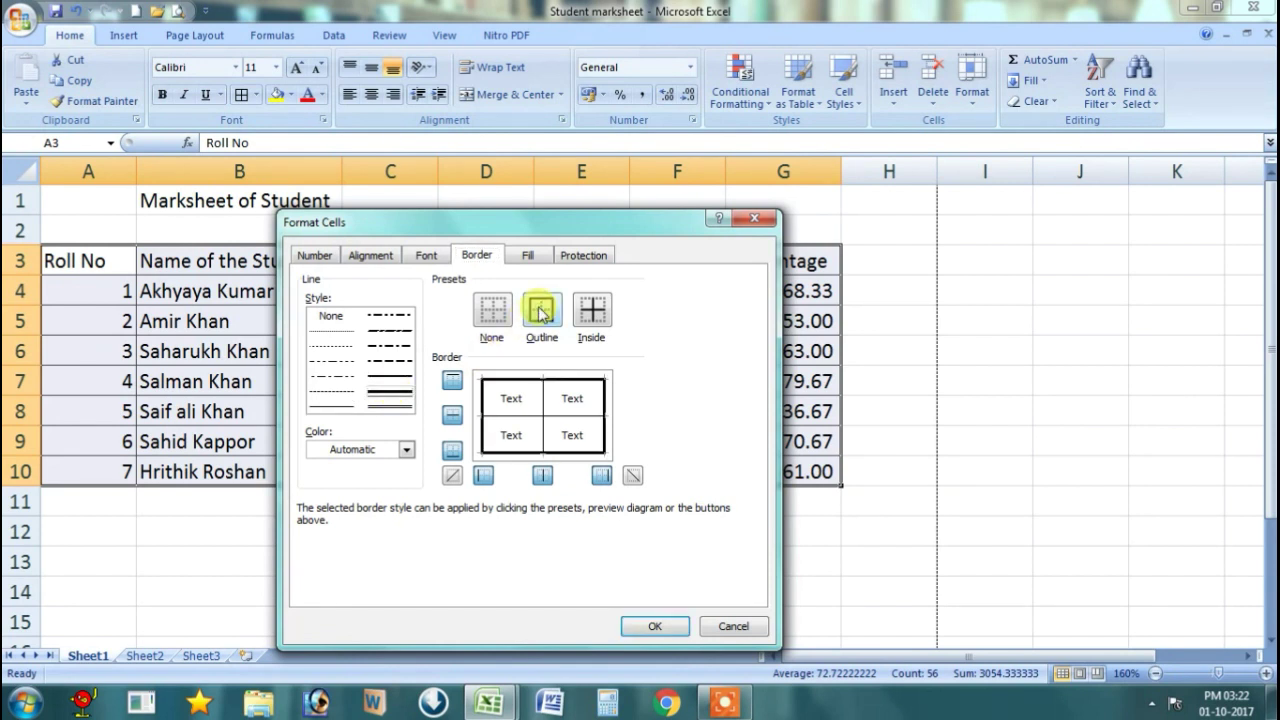
click(660, 625)
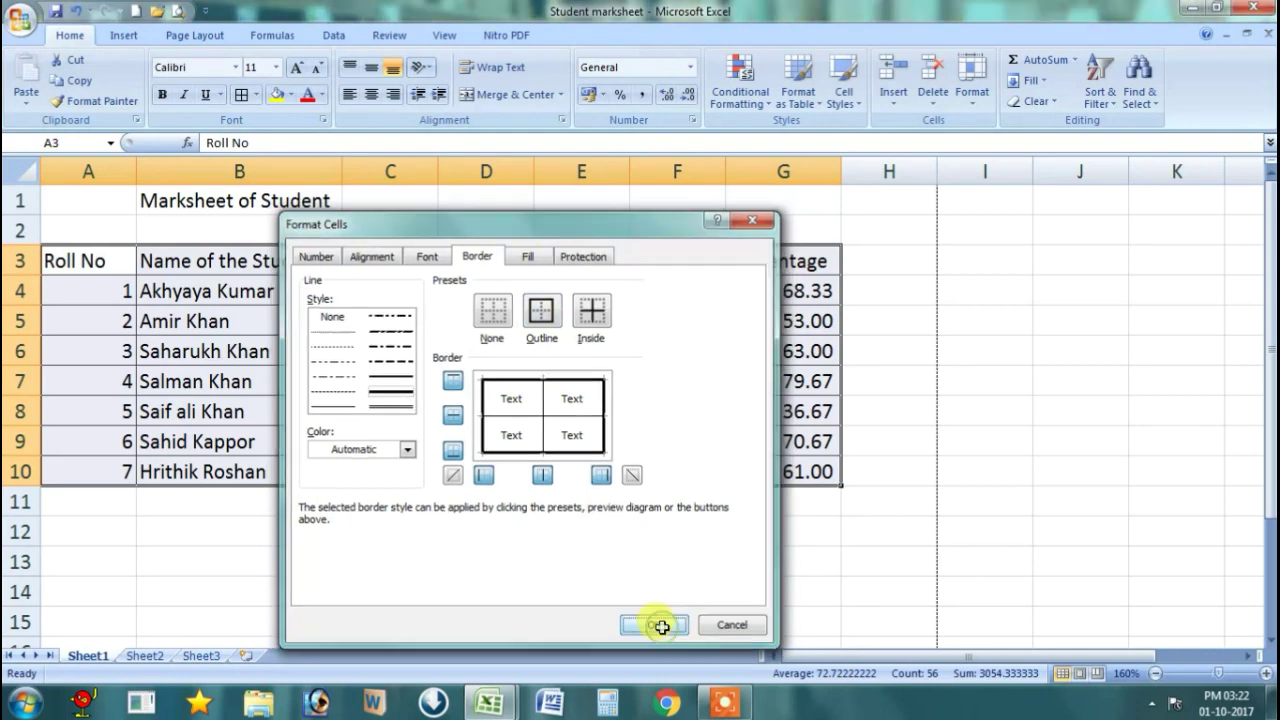
click(470, 506)
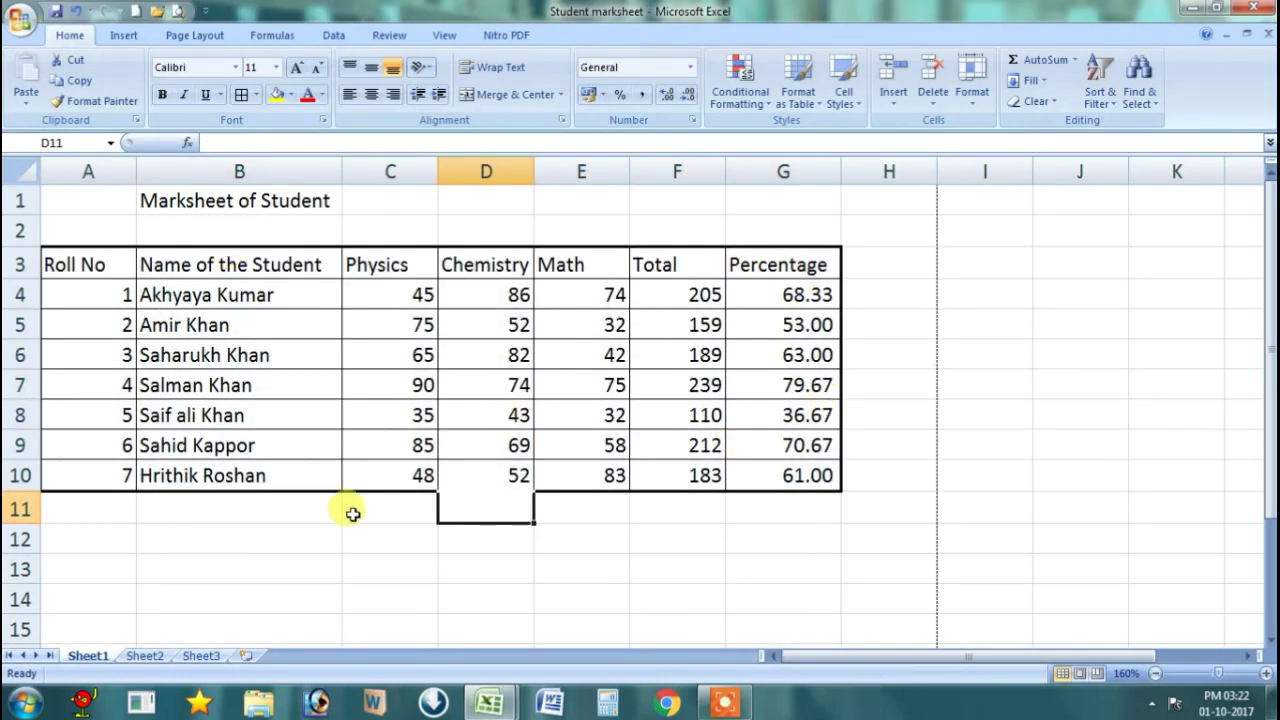
click(432, 531)
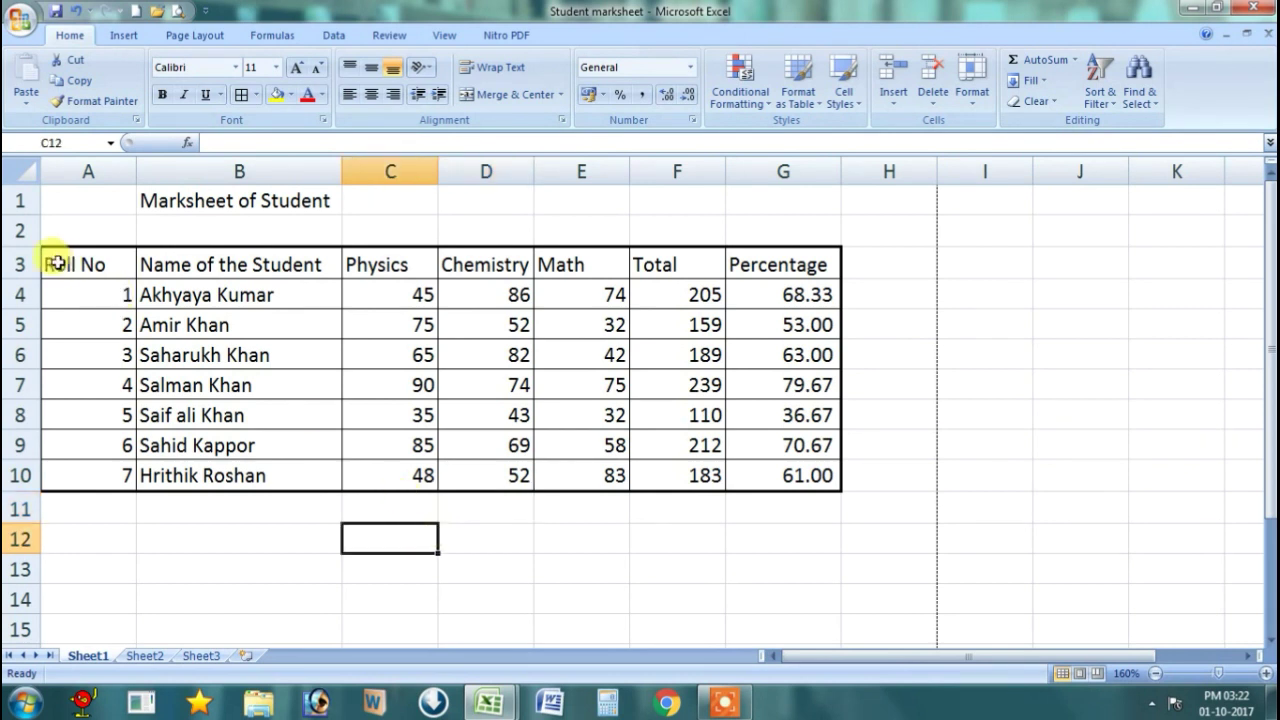
Step: Put a thick outline border around the Roll No and student name columns, A3:B10
drag(68, 263, 302, 481)
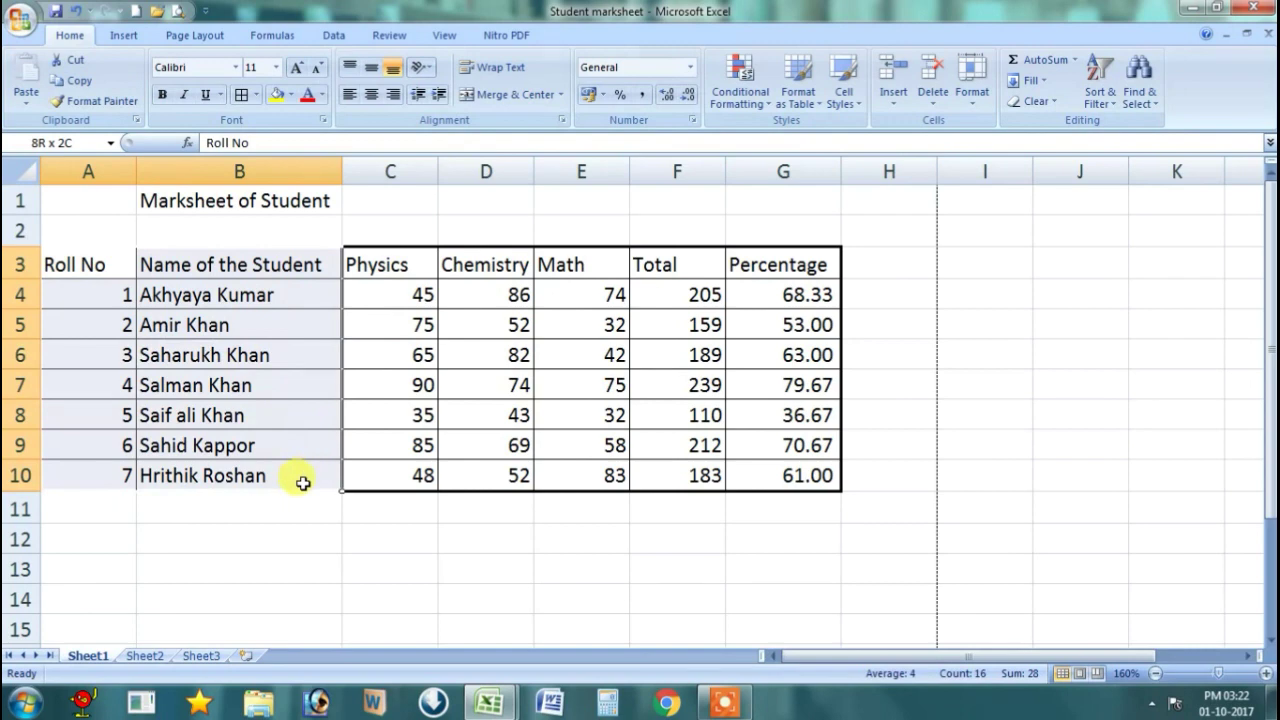
right_click(243, 322)
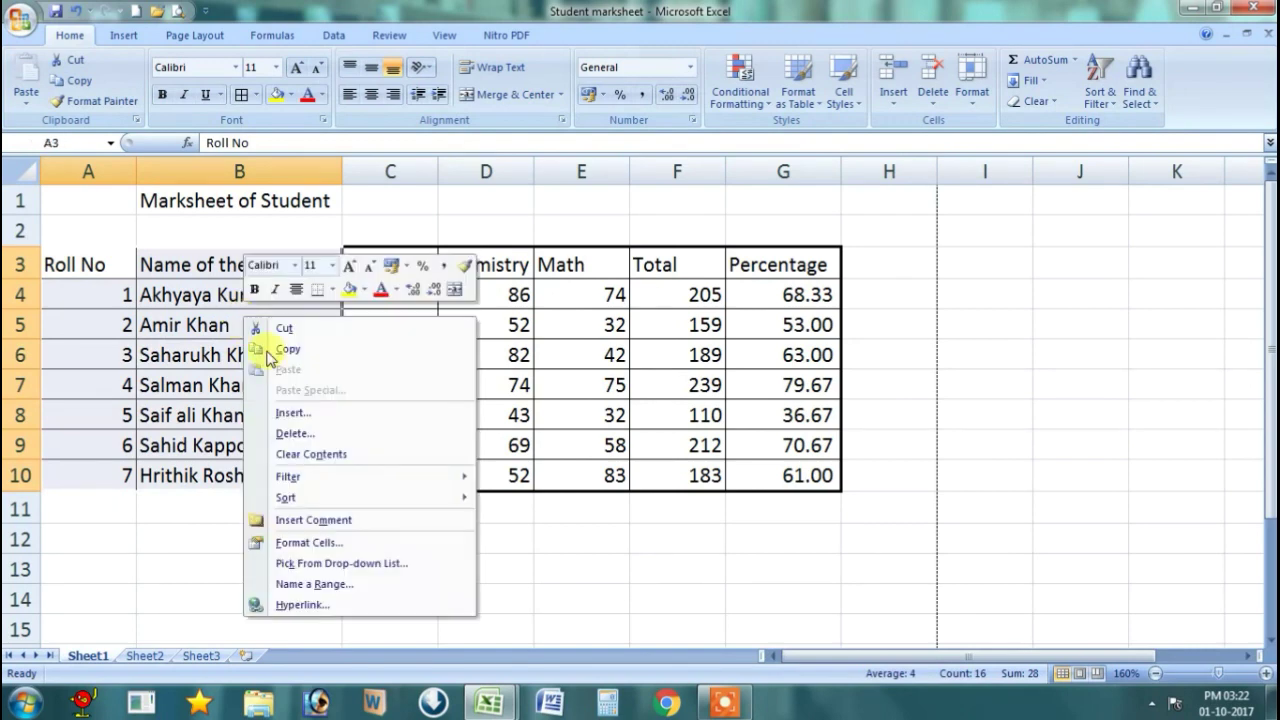
click(322, 542)
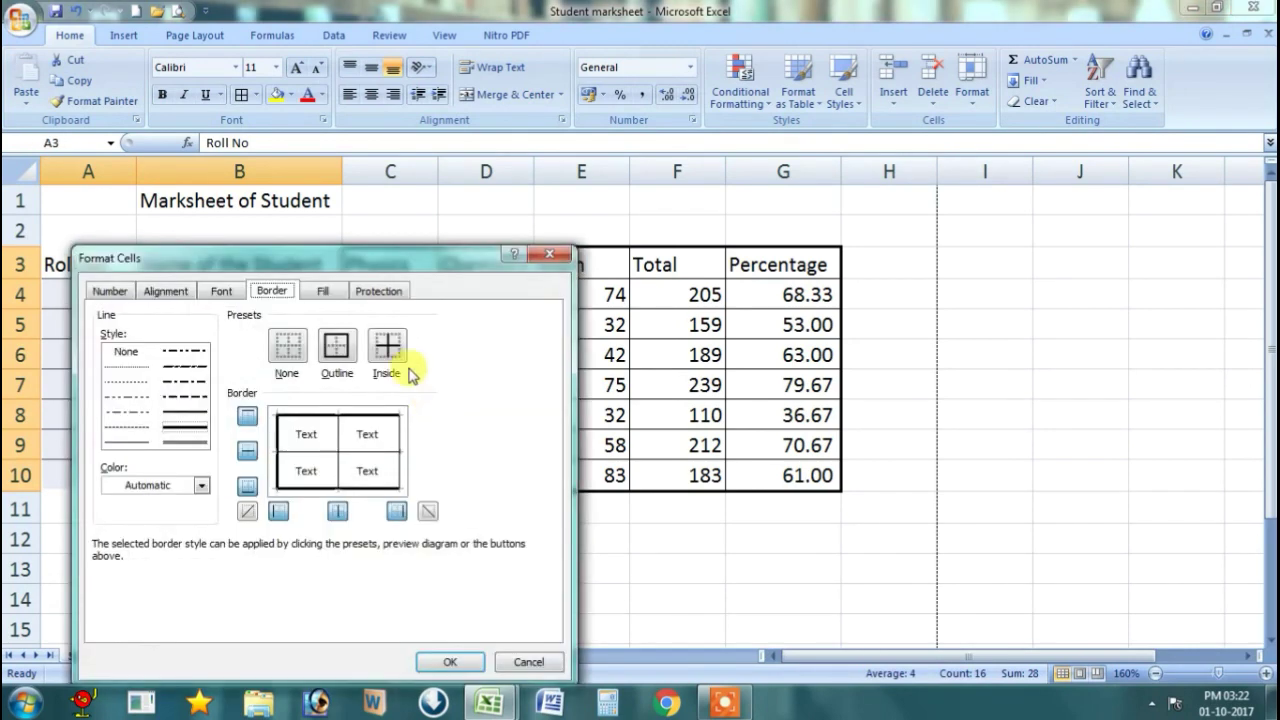
click(337, 355)
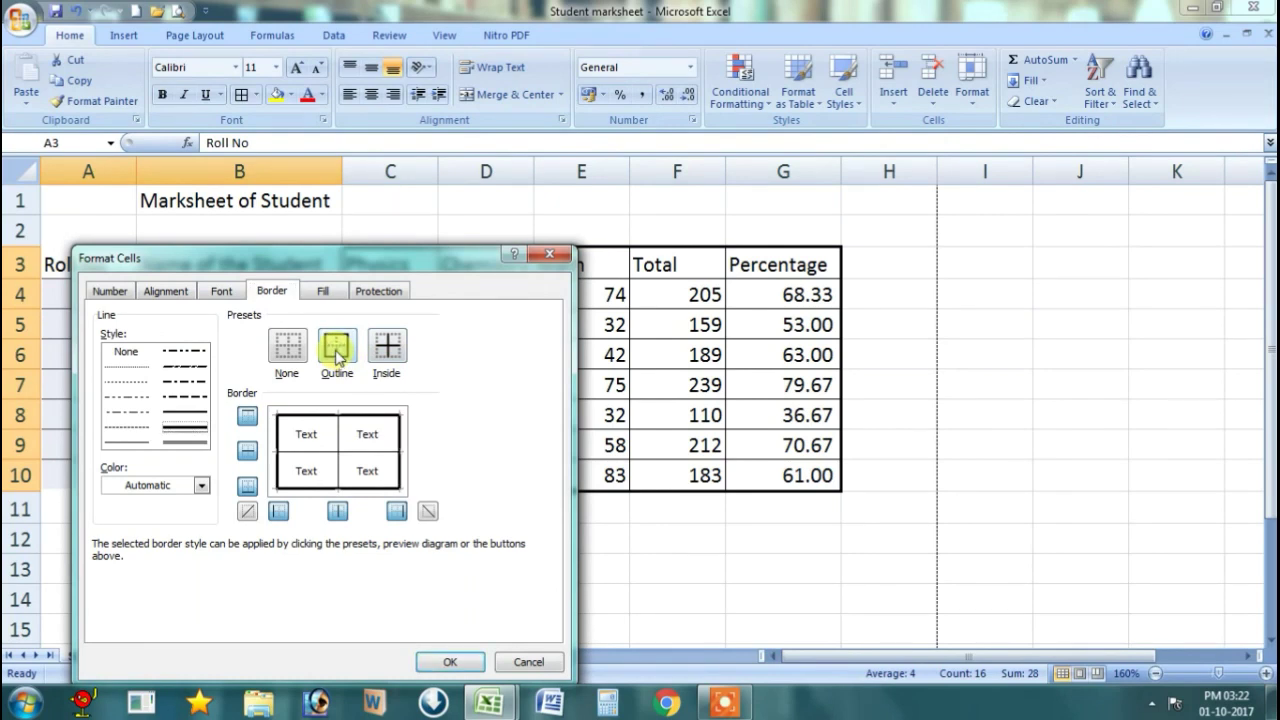
click(450, 661)
click(600, 538)
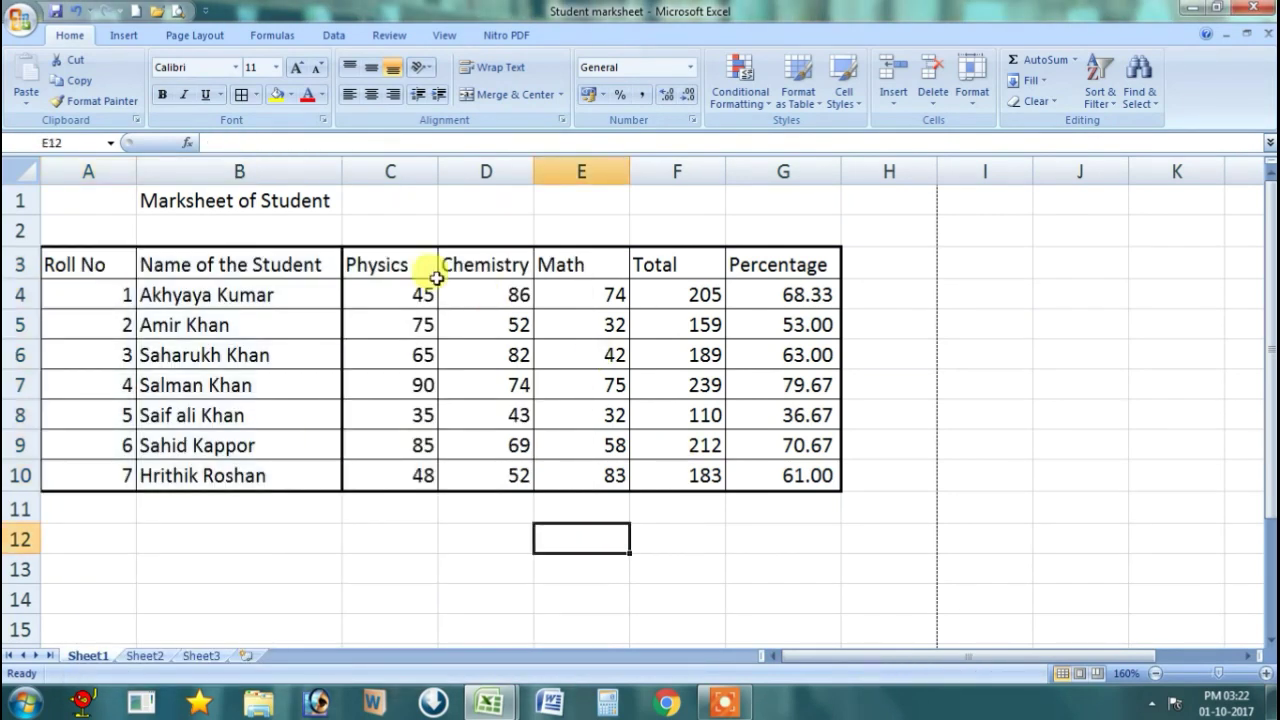
Step: Put a thick outline border around the Physics, Chemistry and Math columns, C3:E10
click(355, 263)
drag(484, 284, 606, 476)
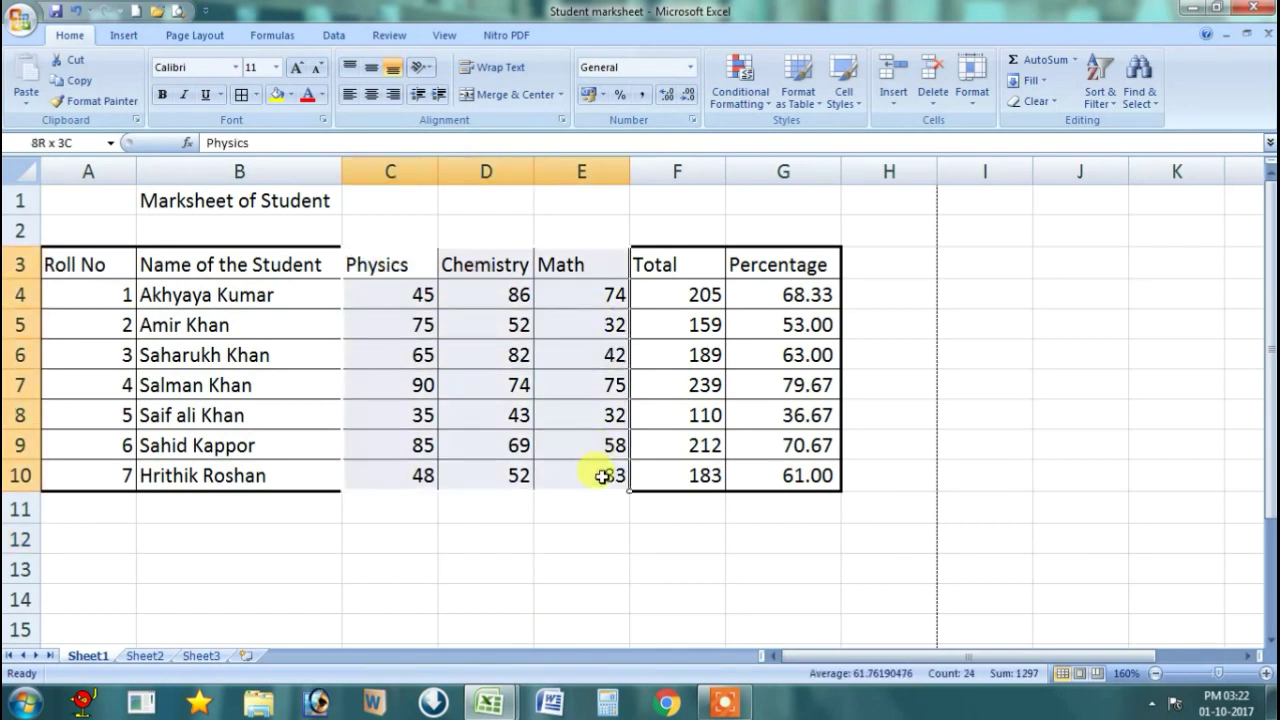
right_click(476, 337)
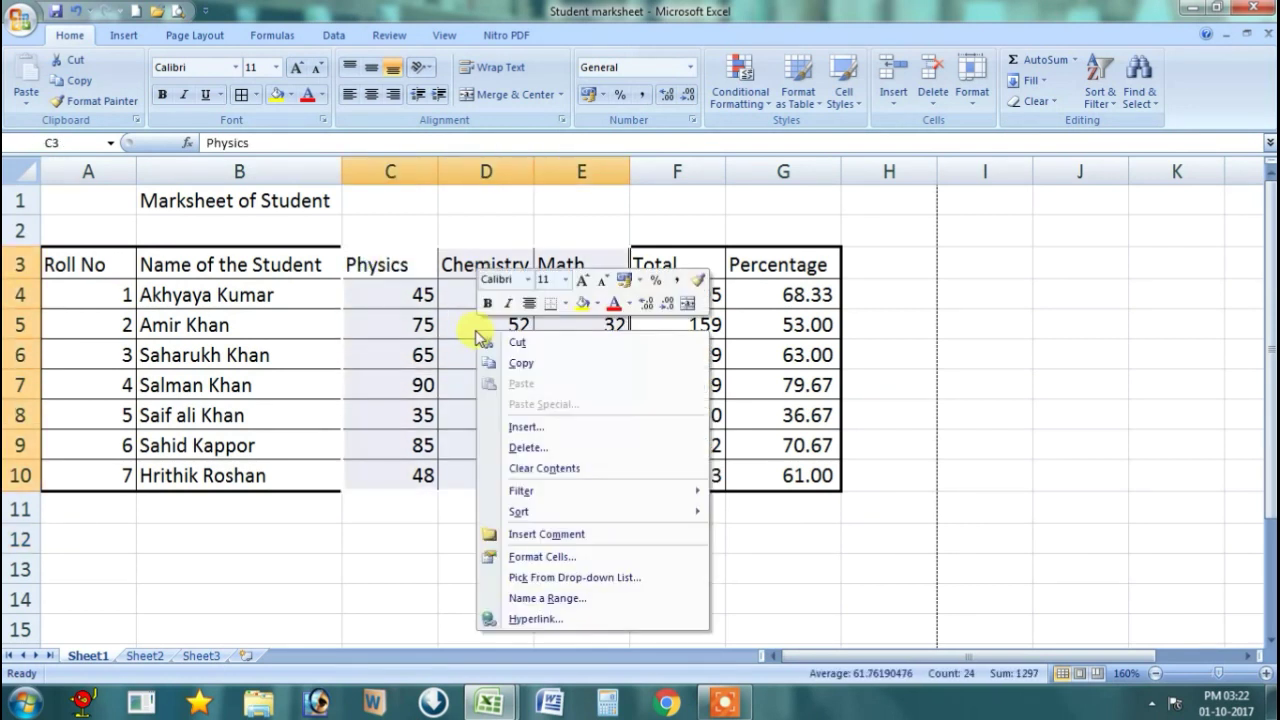
click(541, 556)
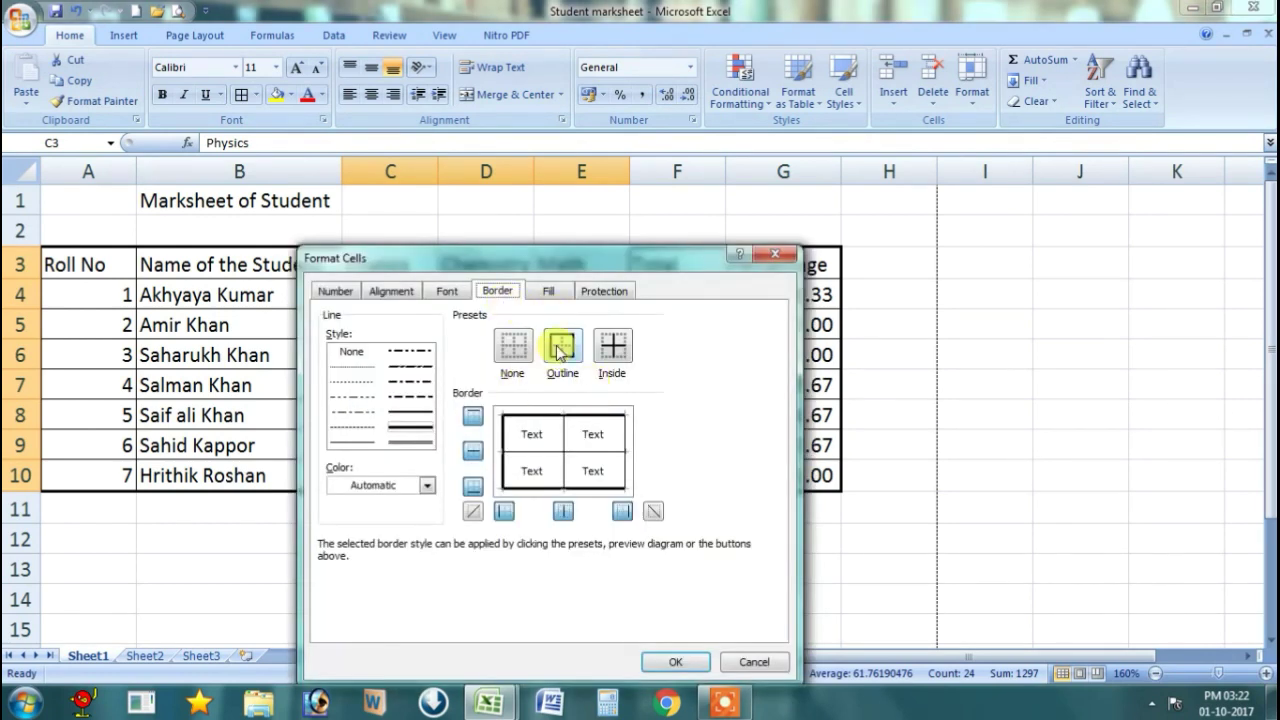
click(560, 349)
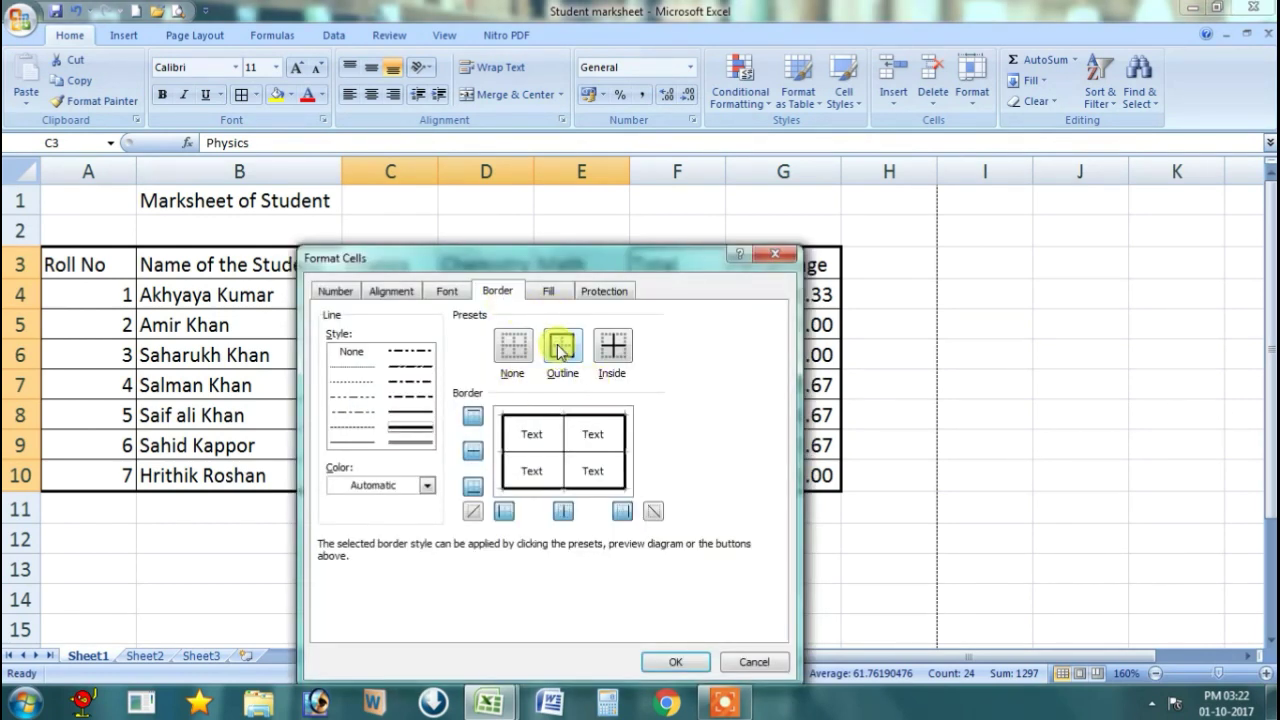
click(676, 662)
click(835, 536)
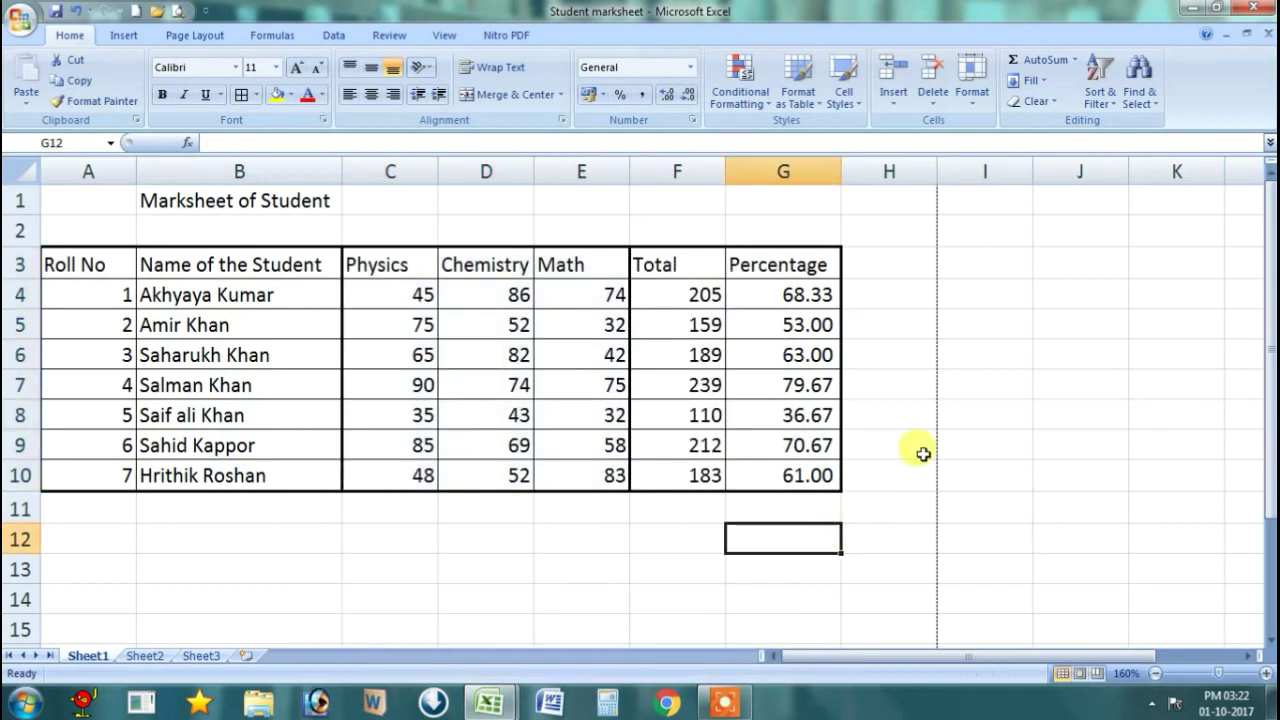
click(922, 390)
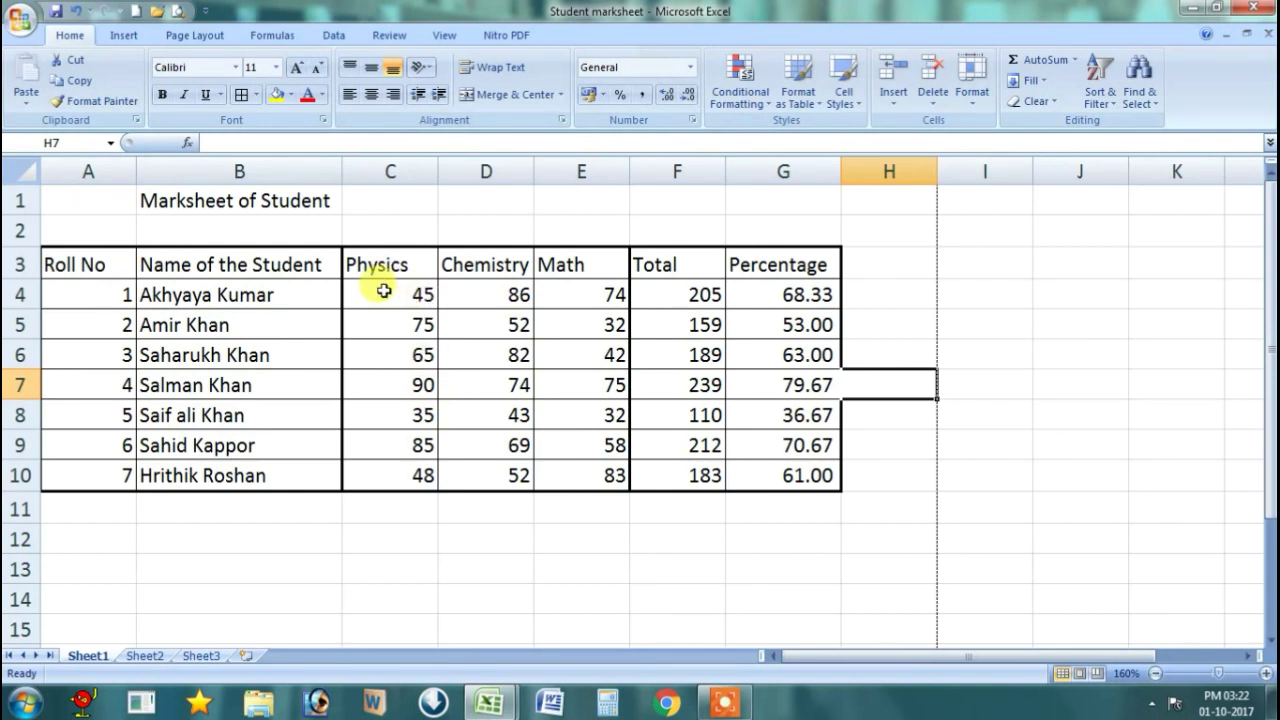
Step: Centre the marks, totals and percentages down to row 10, horizontally and vertically
drag(376, 293, 760, 297)
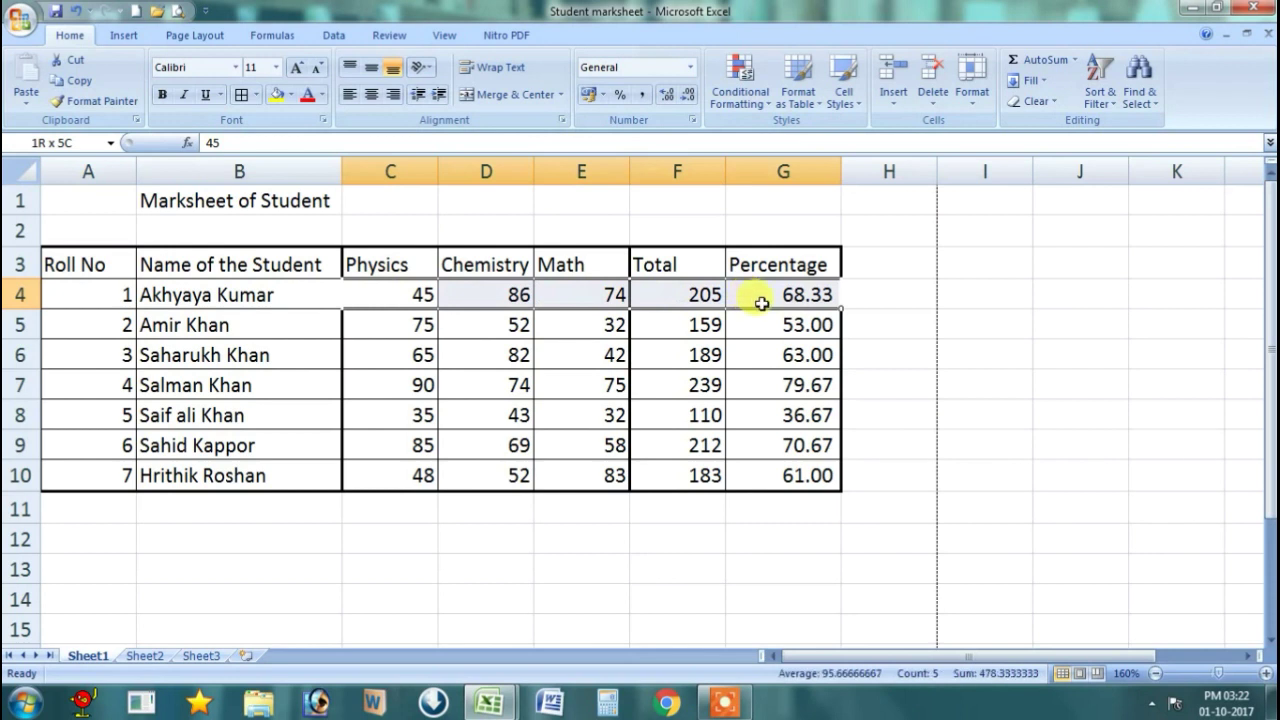
drag(761, 356, 780, 484)
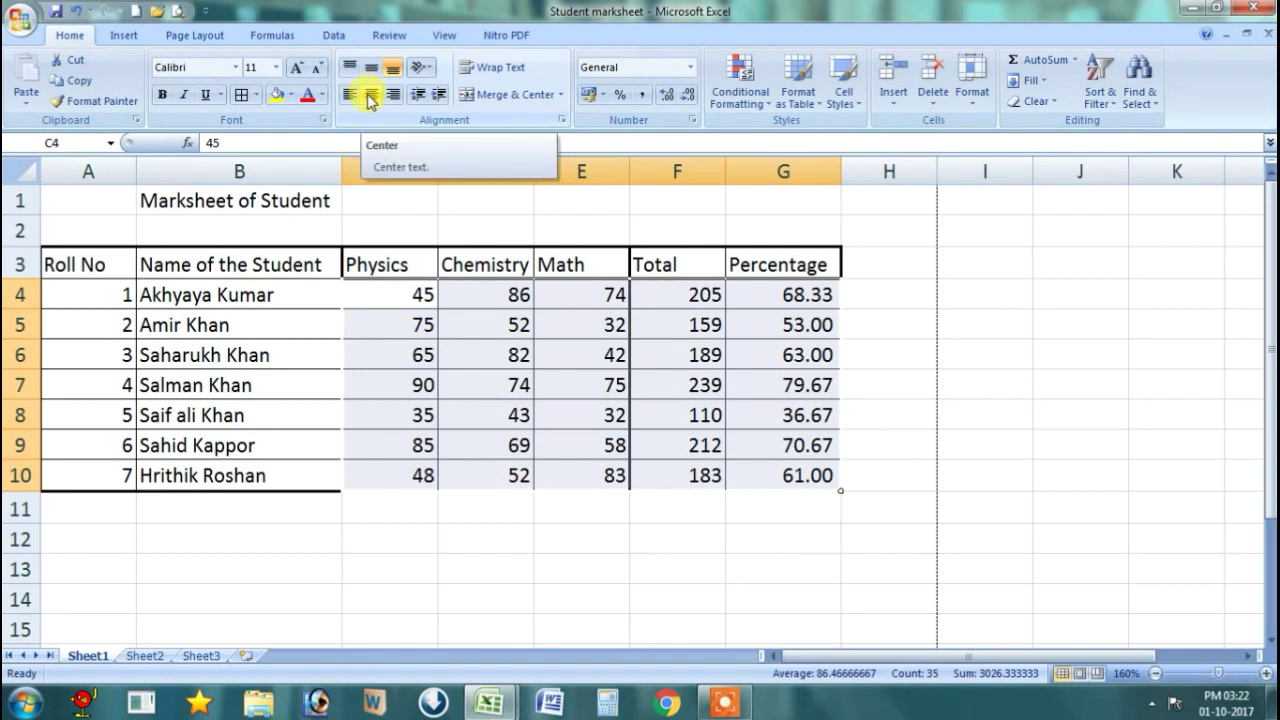
click(371, 101)
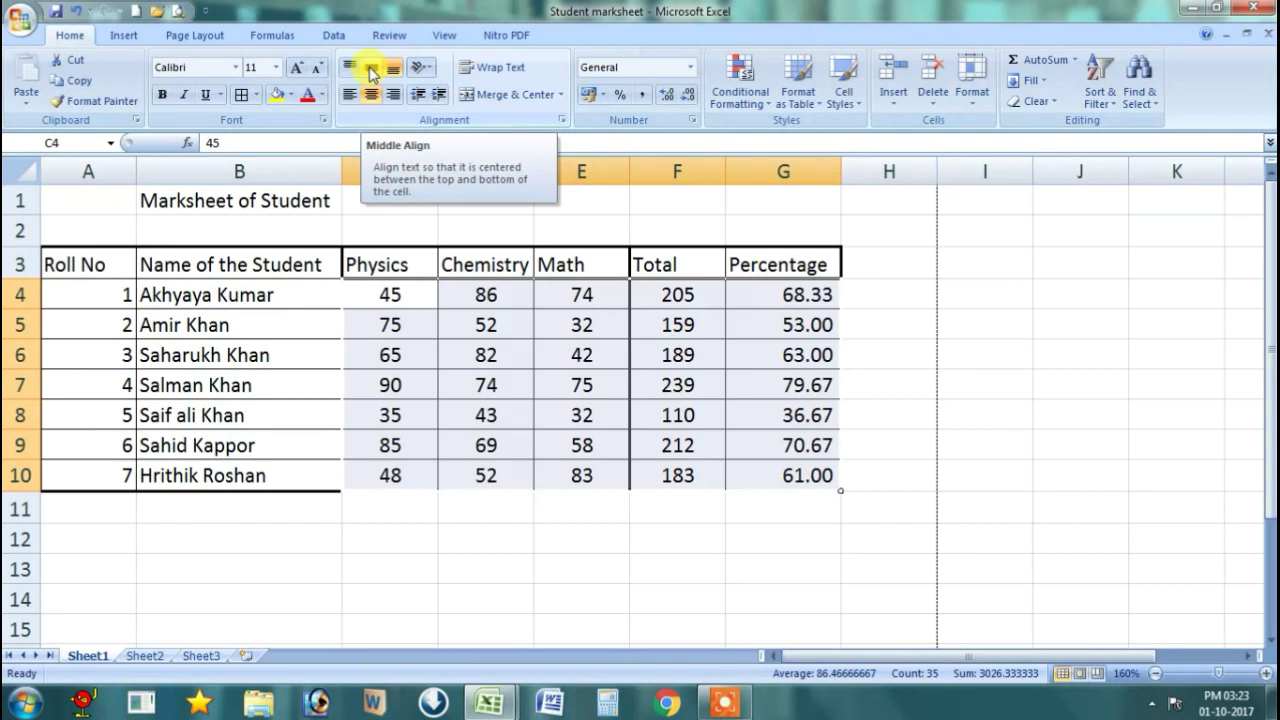
click(371, 72)
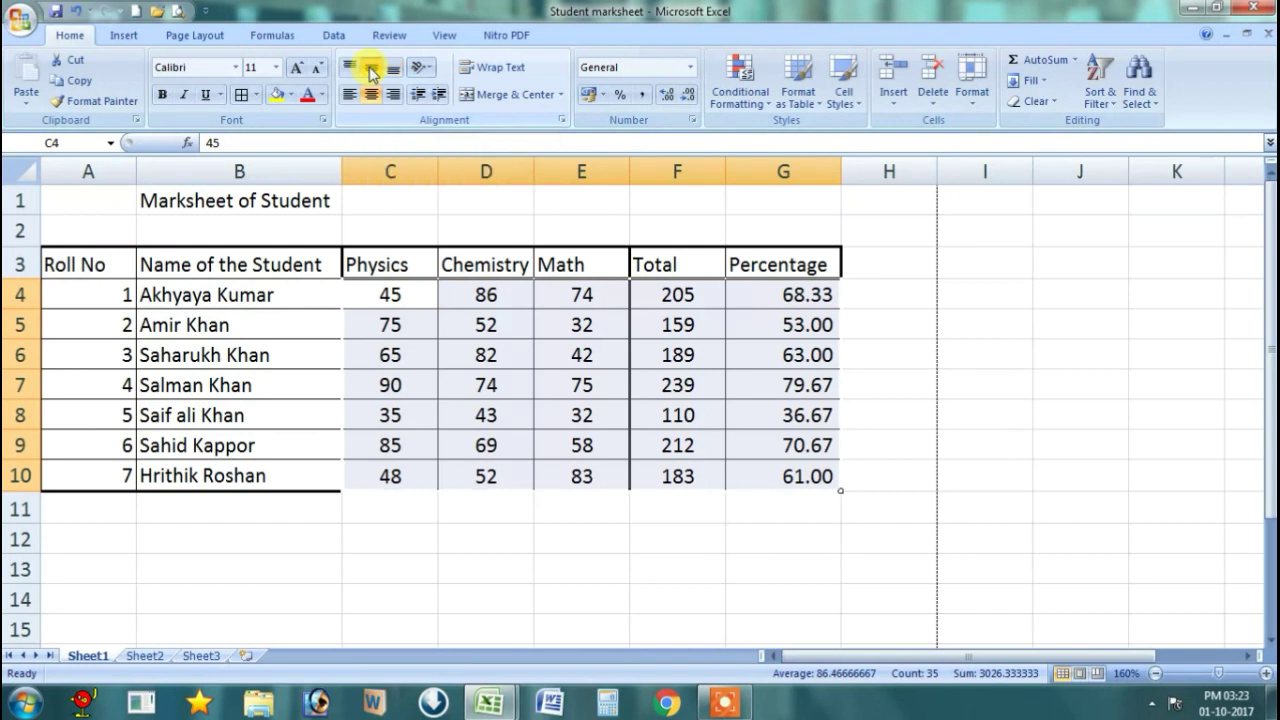
click(552, 318)
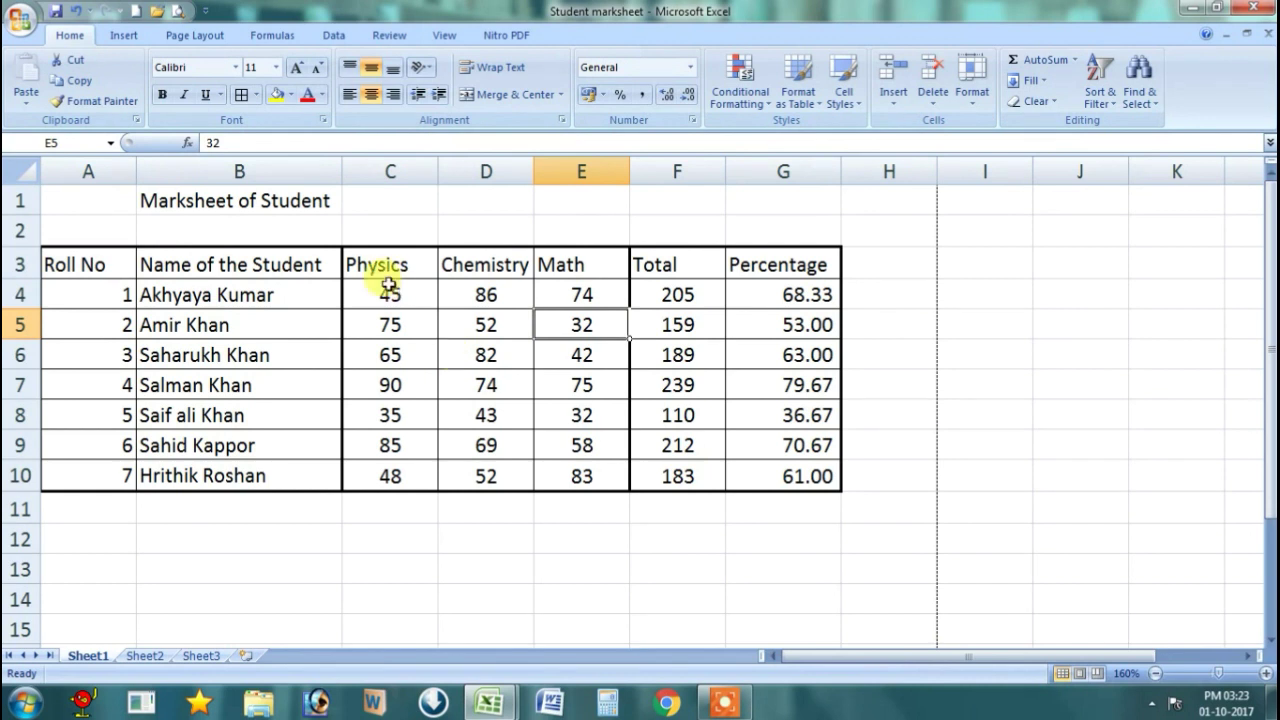
Step: Centre the Physics through Percentage headers horizontally and vertically
drag(360, 268, 805, 268)
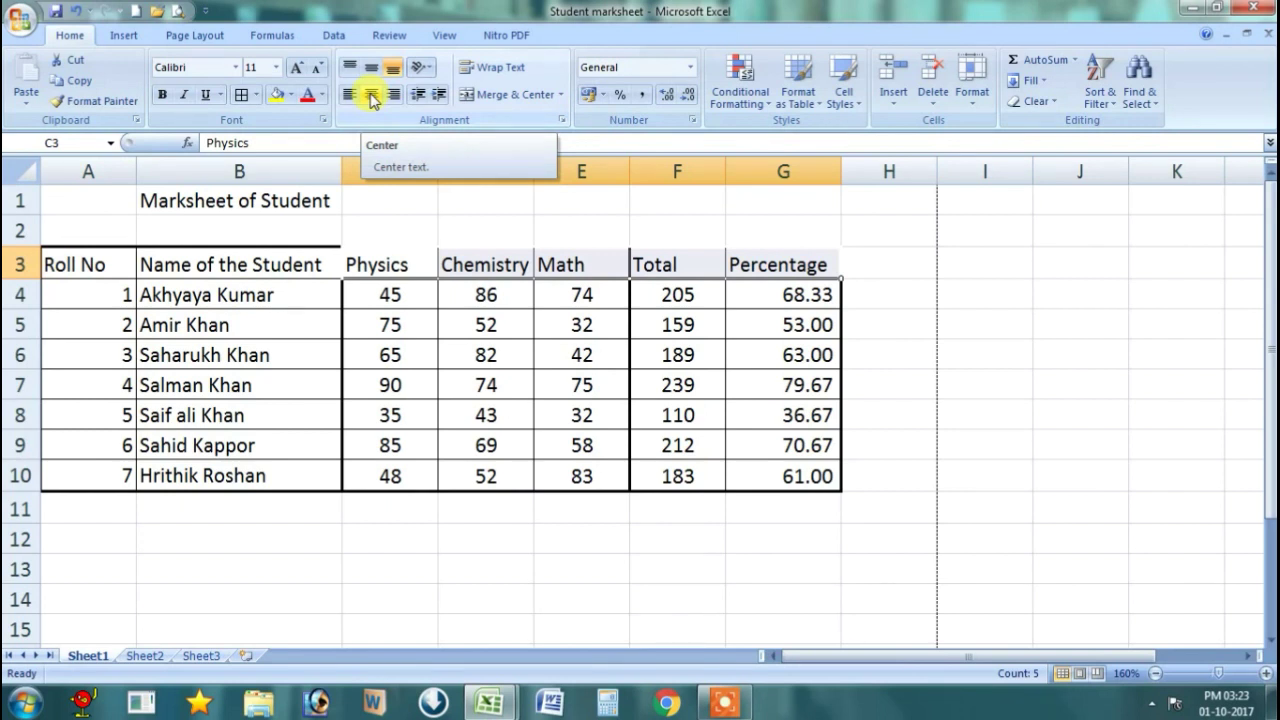
click(371, 96)
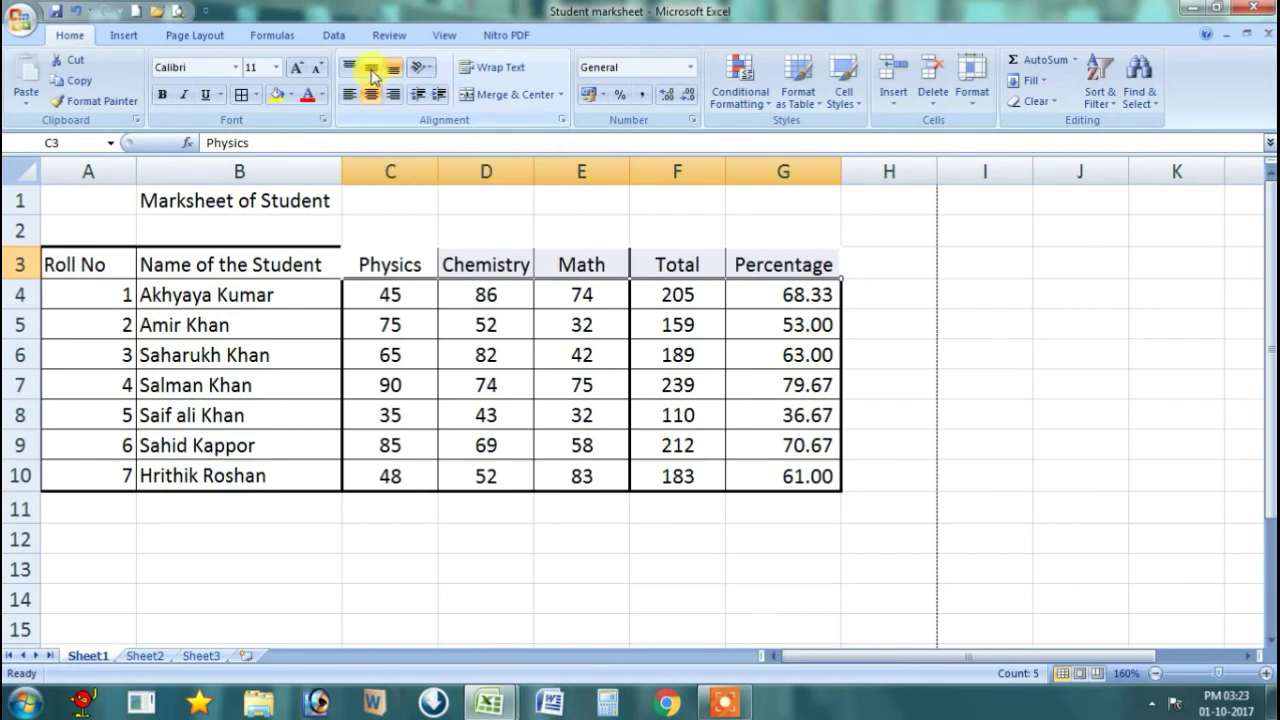
click(371, 73)
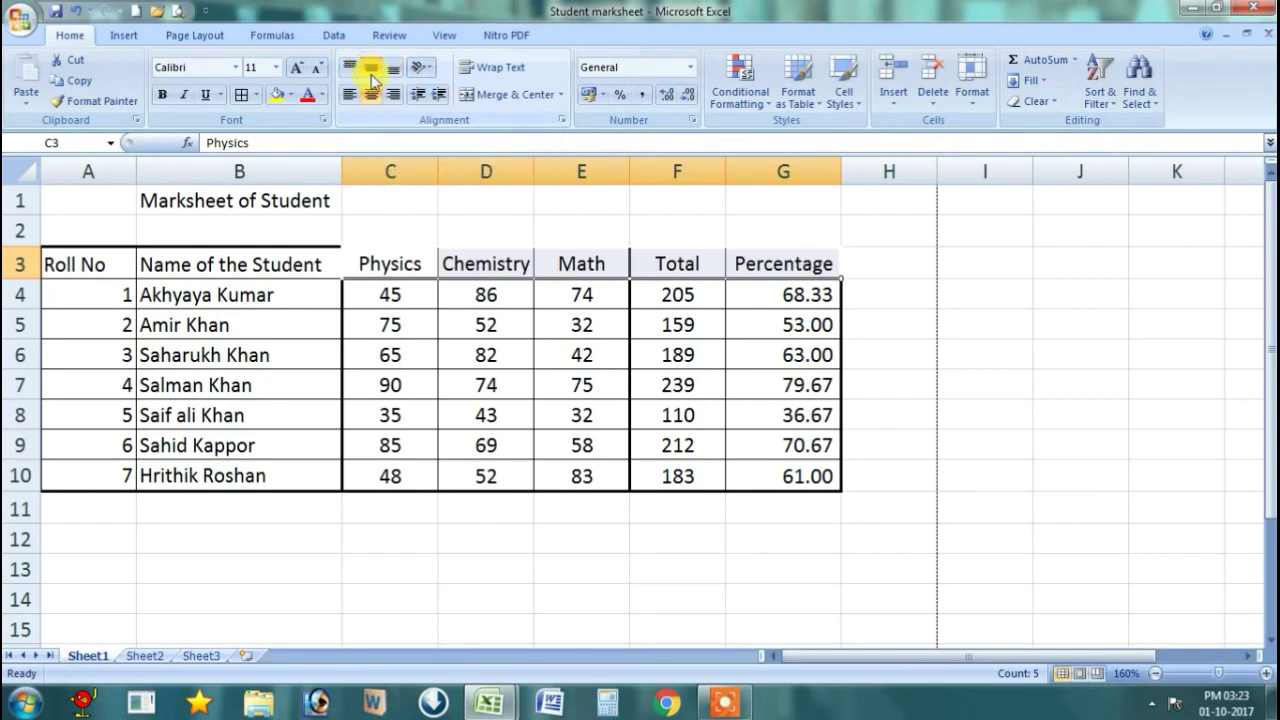
click(578, 355)
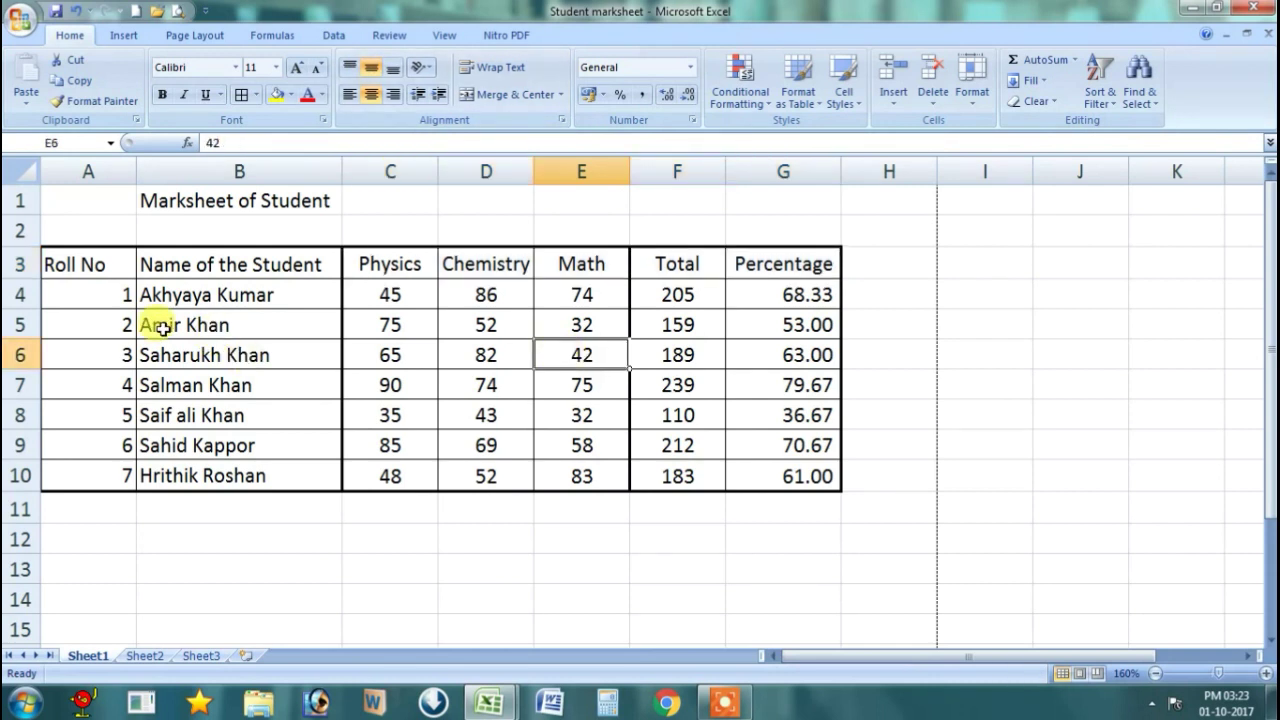
Step: Centre the Roll No column both ways, then select the header row A3:G3
click(98, 256)
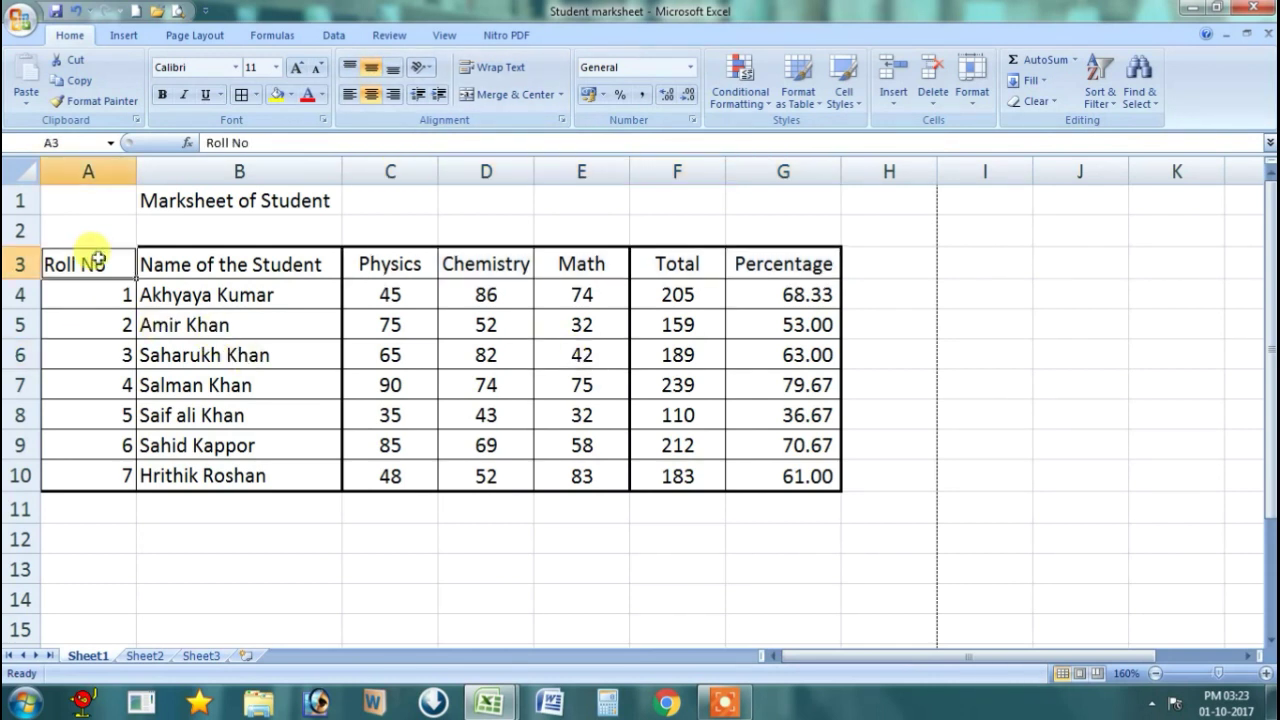
mouse_move(98, 258)
mouse_down()
mouse_move(107, 482)
mouse_move(117, 478)
mouse_up()
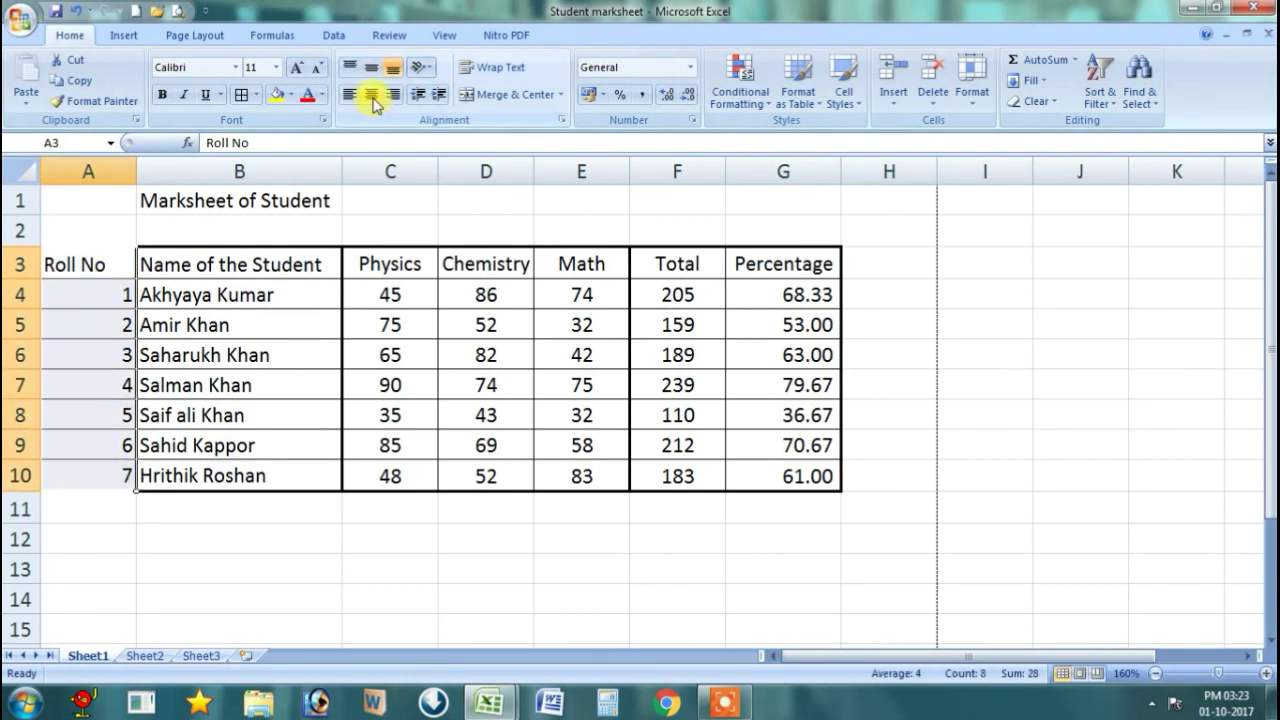
click(372, 96)
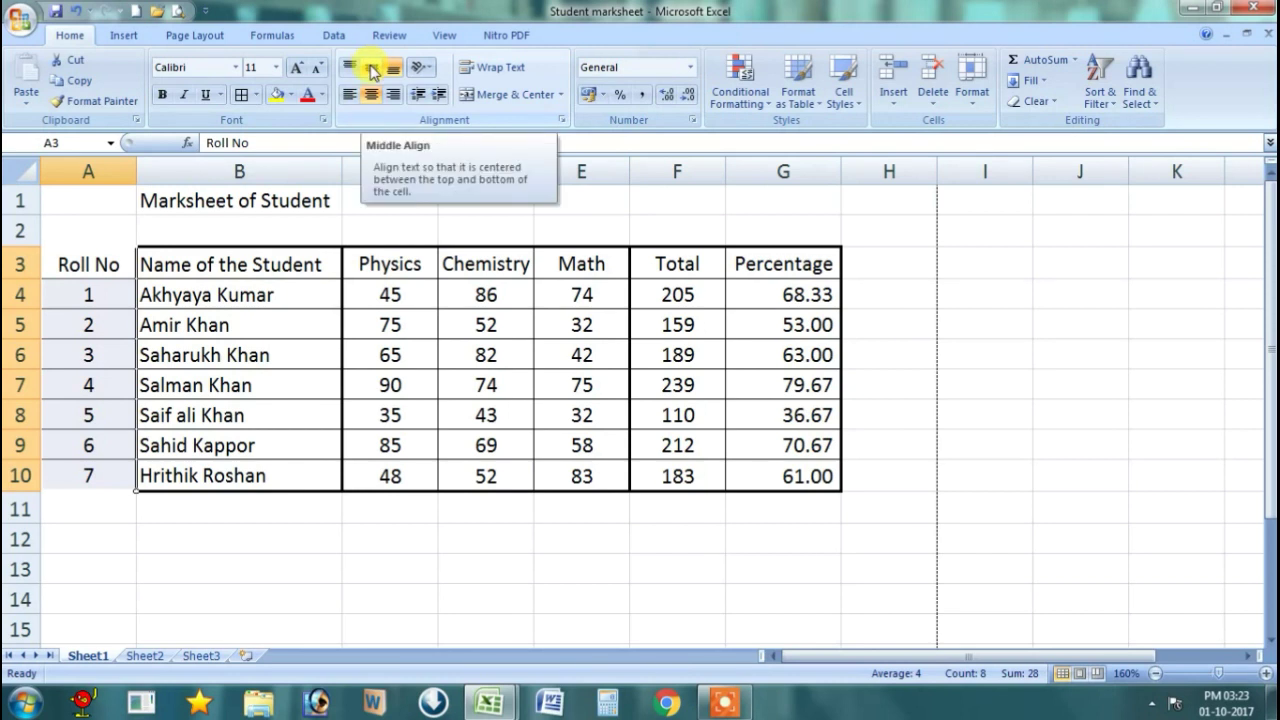
click(372, 70)
click(390, 352)
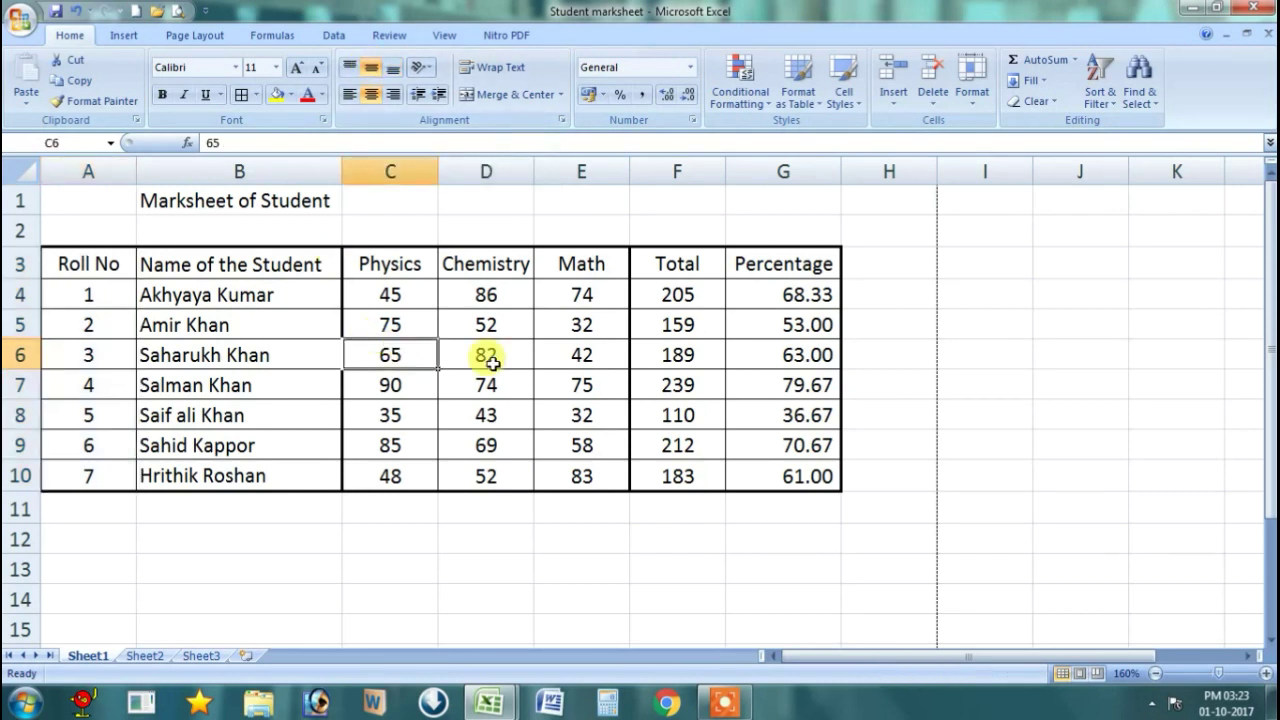
click(600, 377)
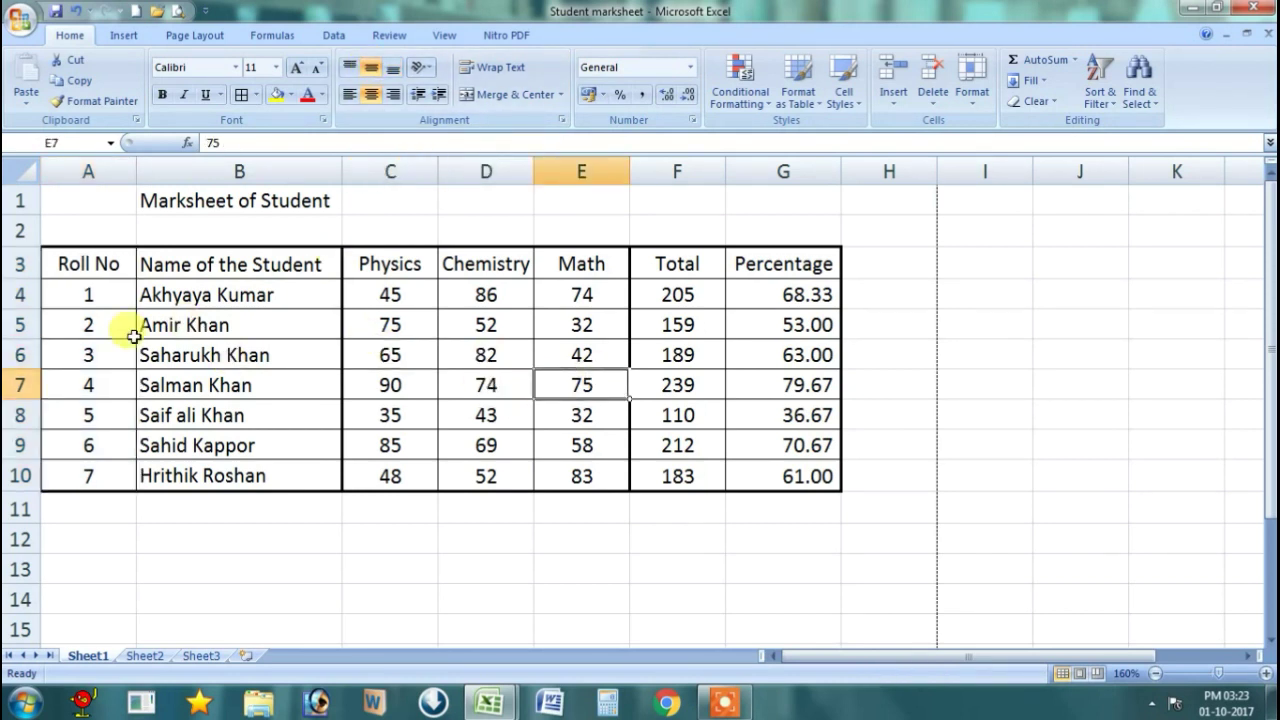
drag(60, 263, 795, 258)
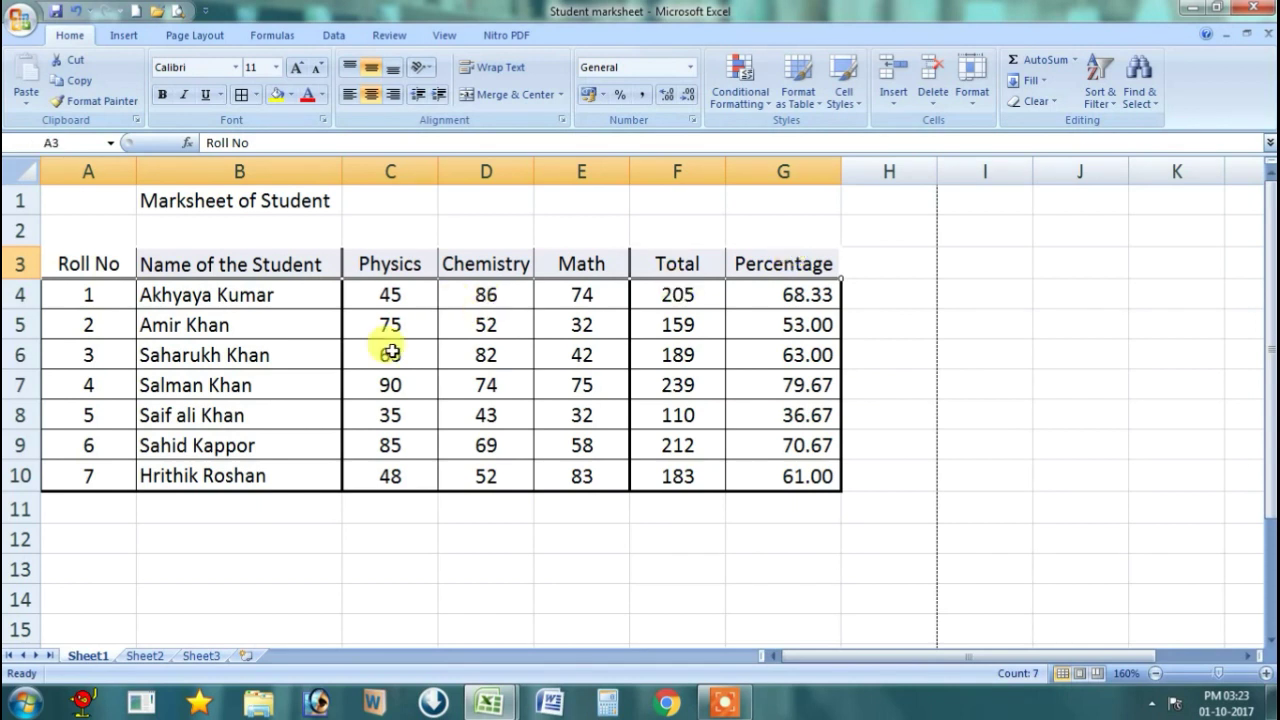
Step: Colour the Roll No to Percentage header text red, replacing an accidental green
click(309, 100)
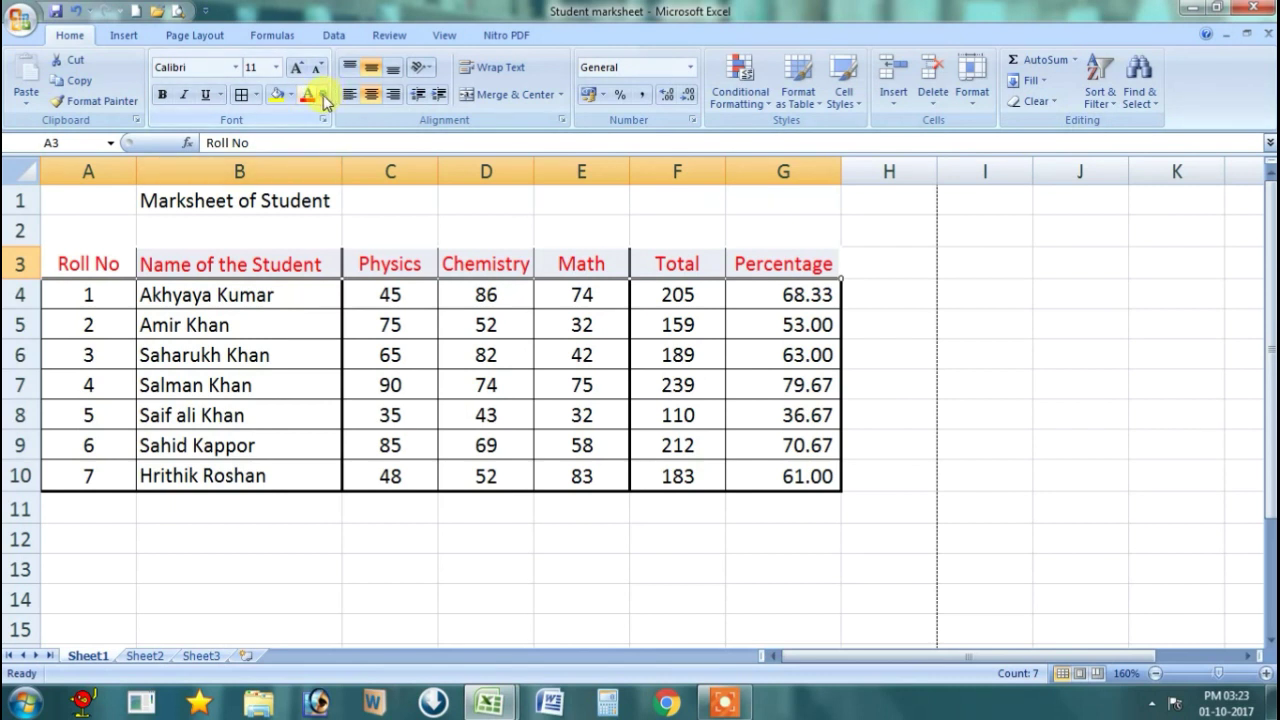
click(324, 95)
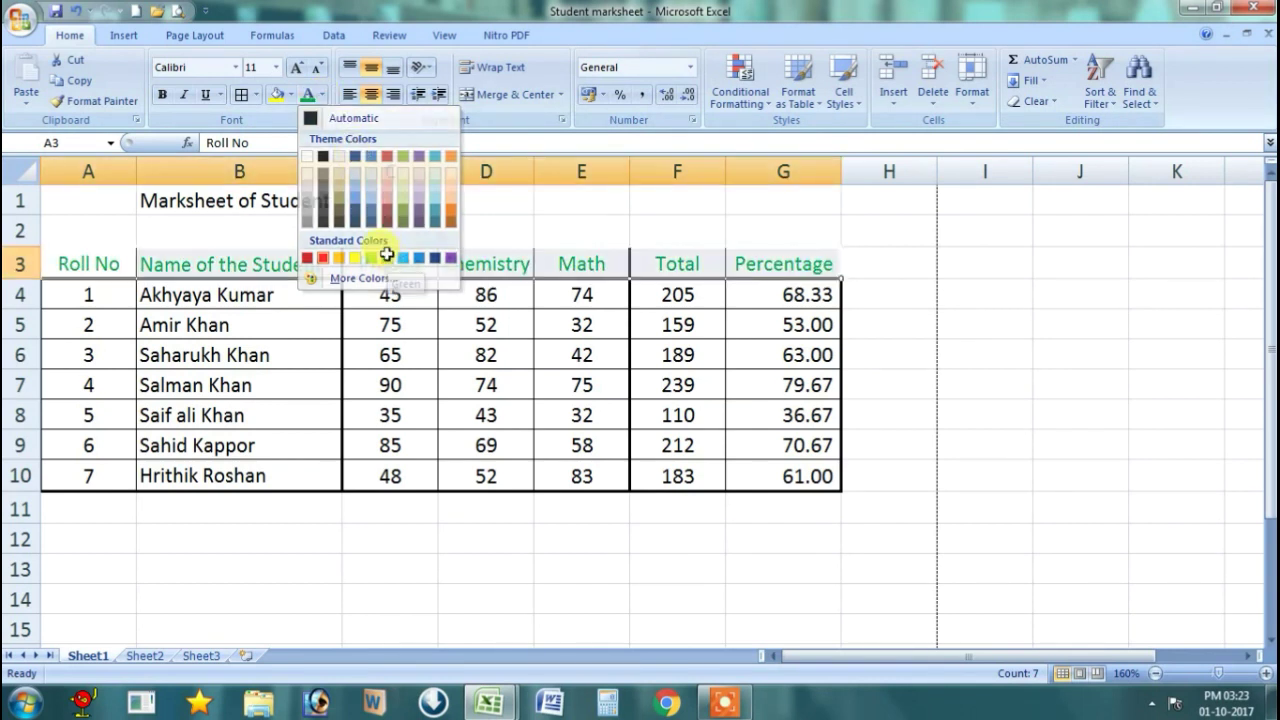
click(390, 258)
click(985, 445)
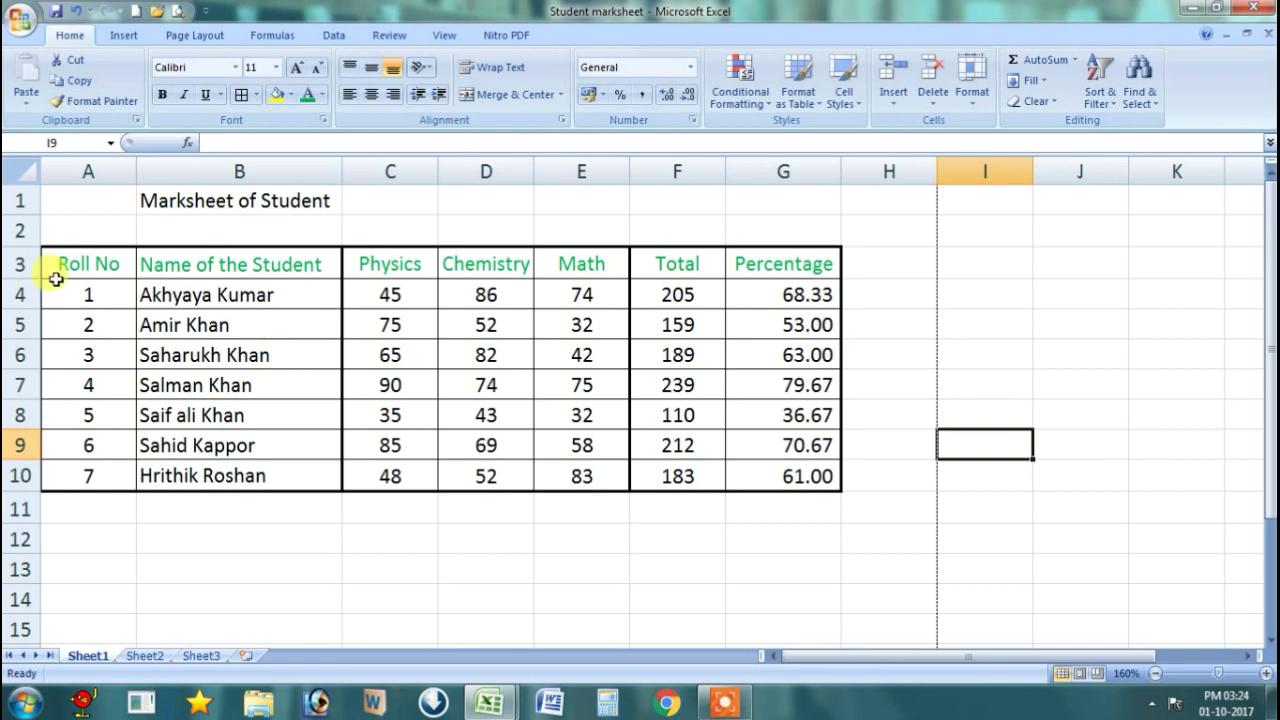
drag(68, 262, 789, 277)
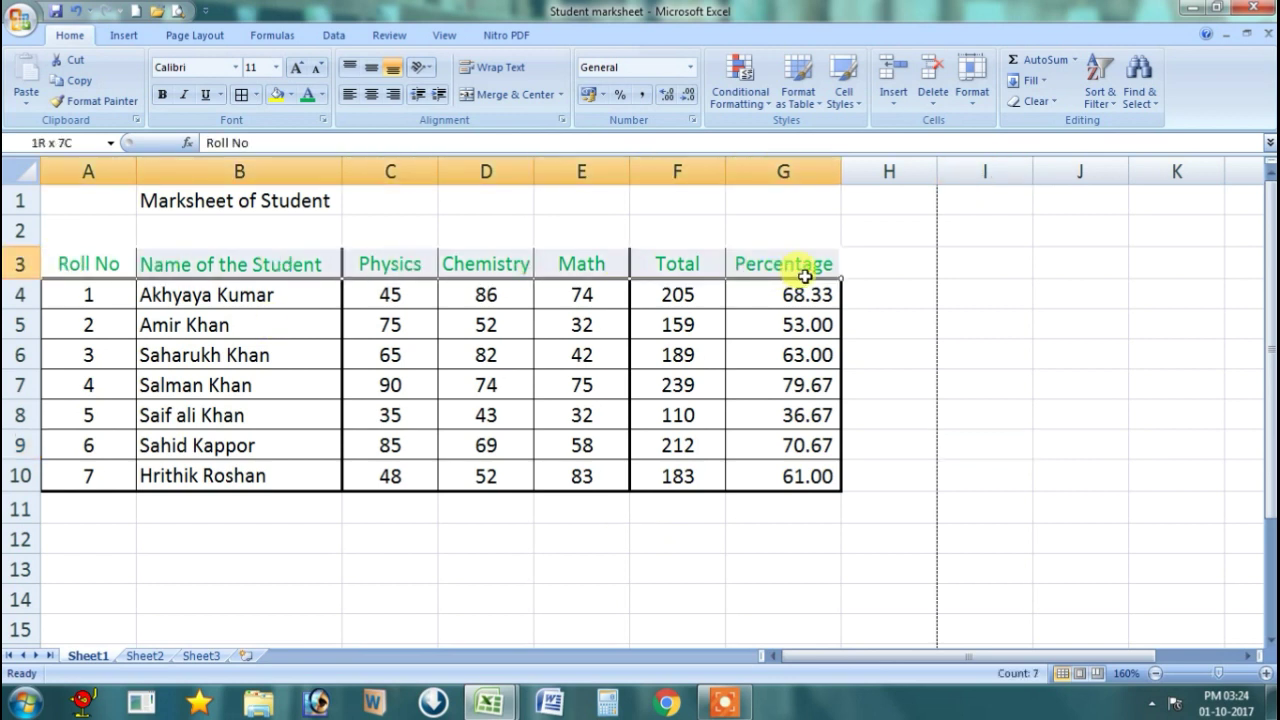
click(321, 96)
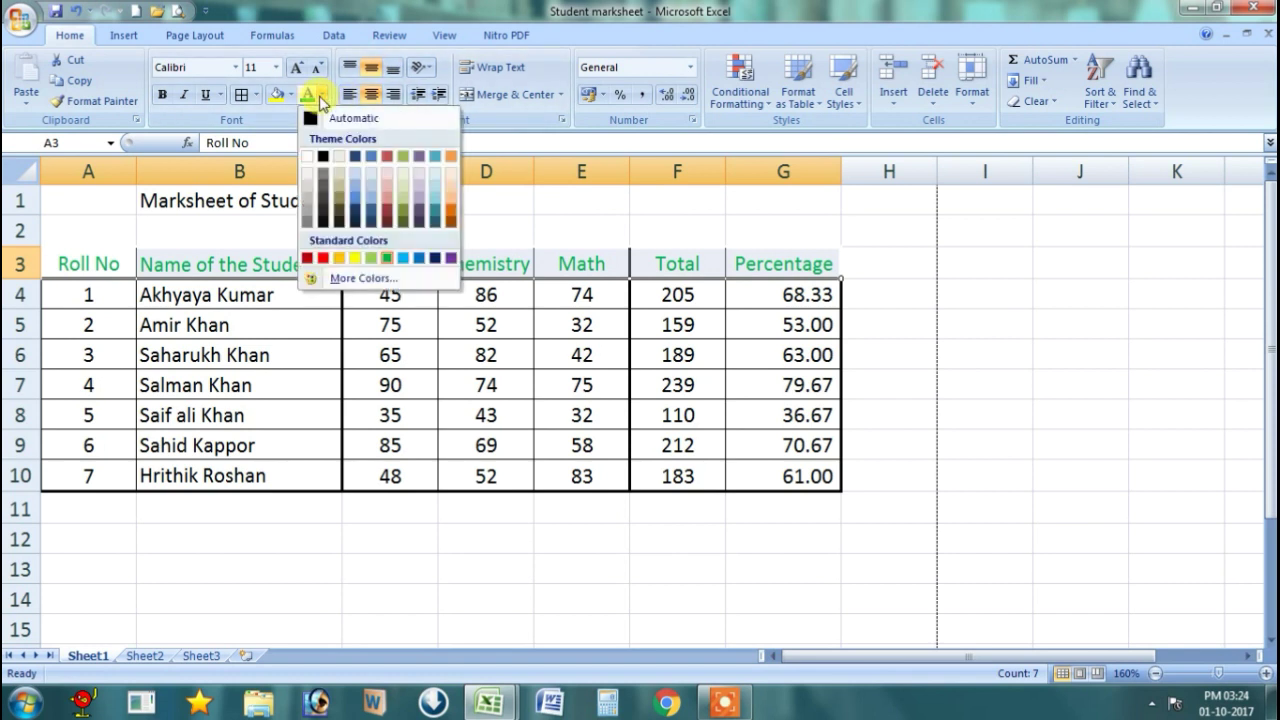
click(322, 258)
click(579, 381)
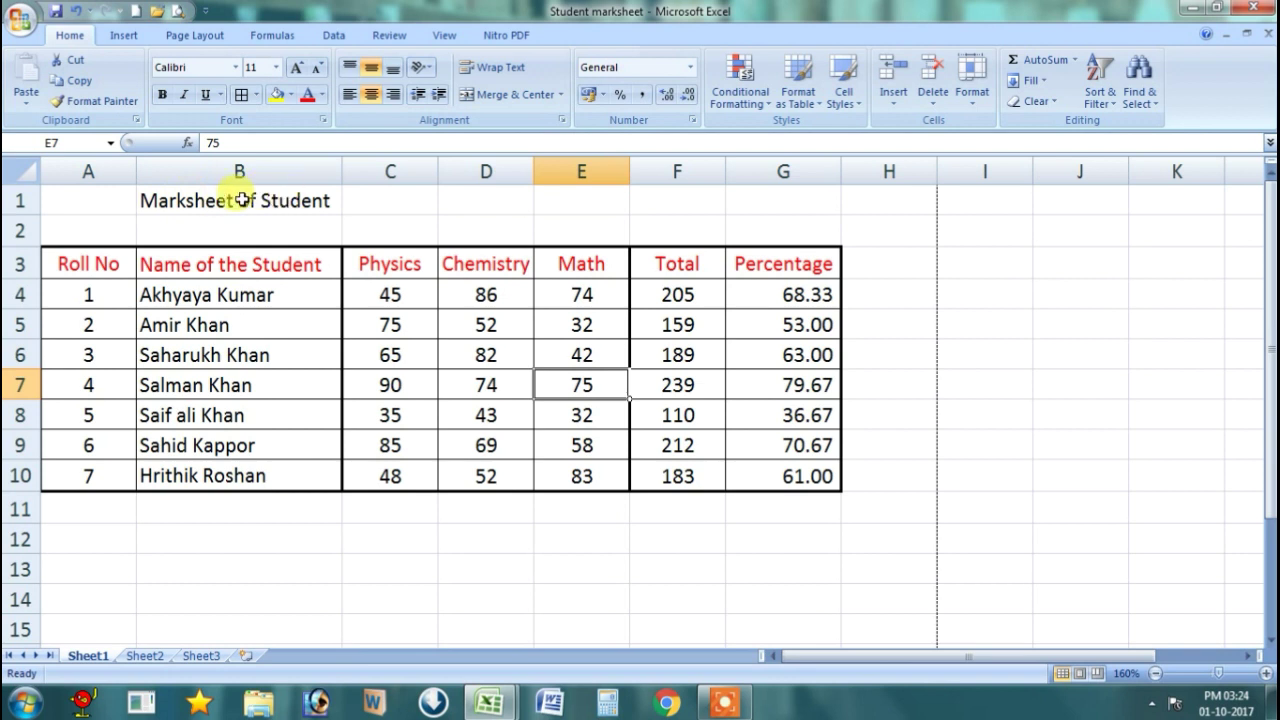
Step: Merge and centre the 'Marksheet of Student' title across A1:G1, at 28 pt bold
click(91, 199)
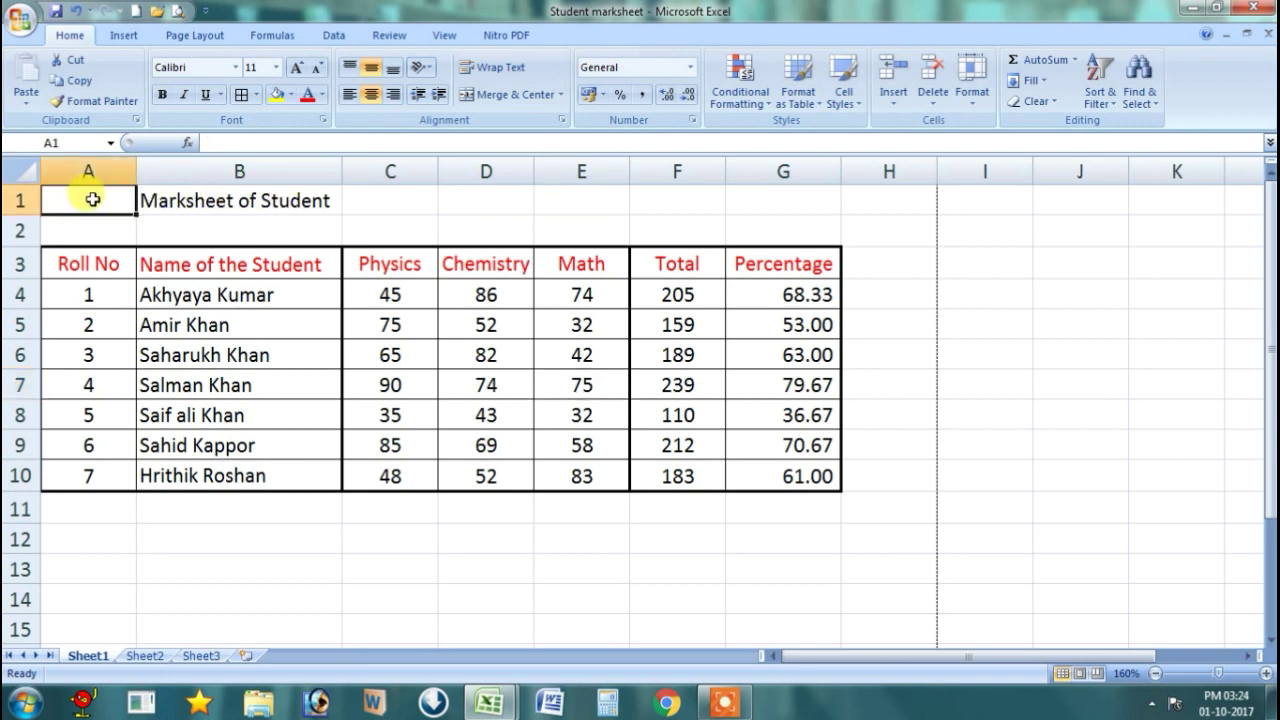
drag(80, 200, 806, 200)
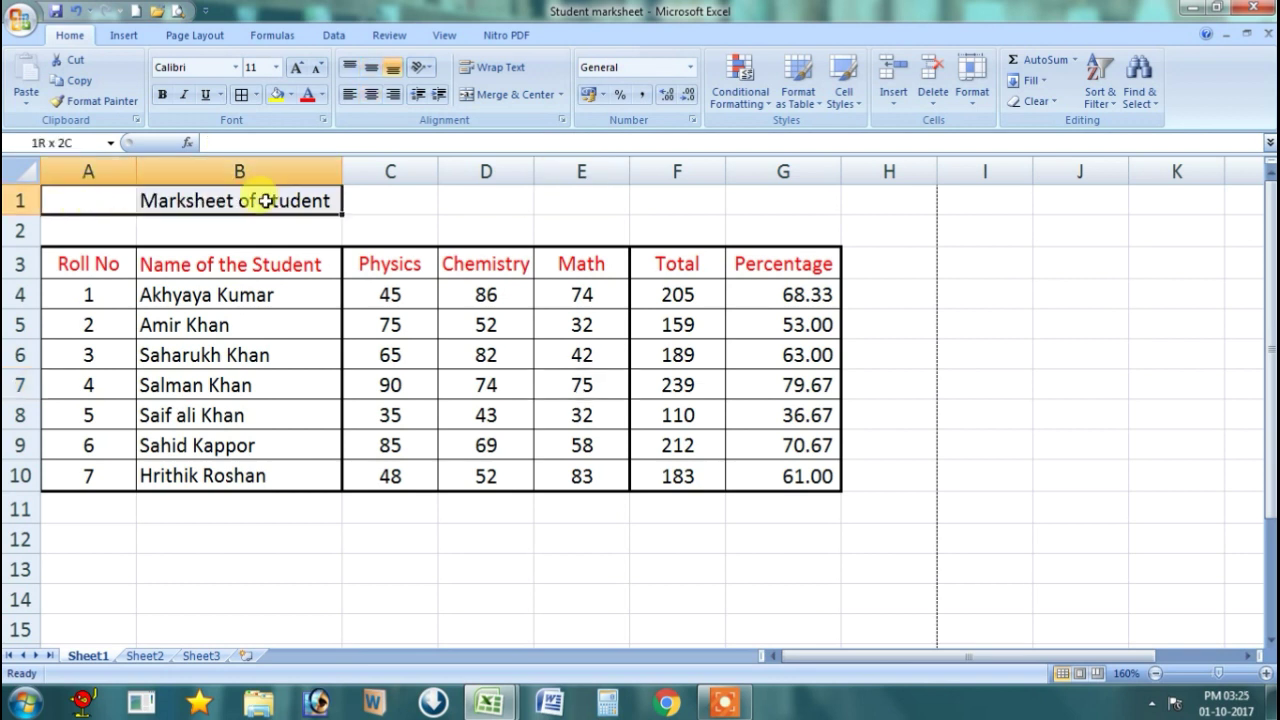
click(513, 99)
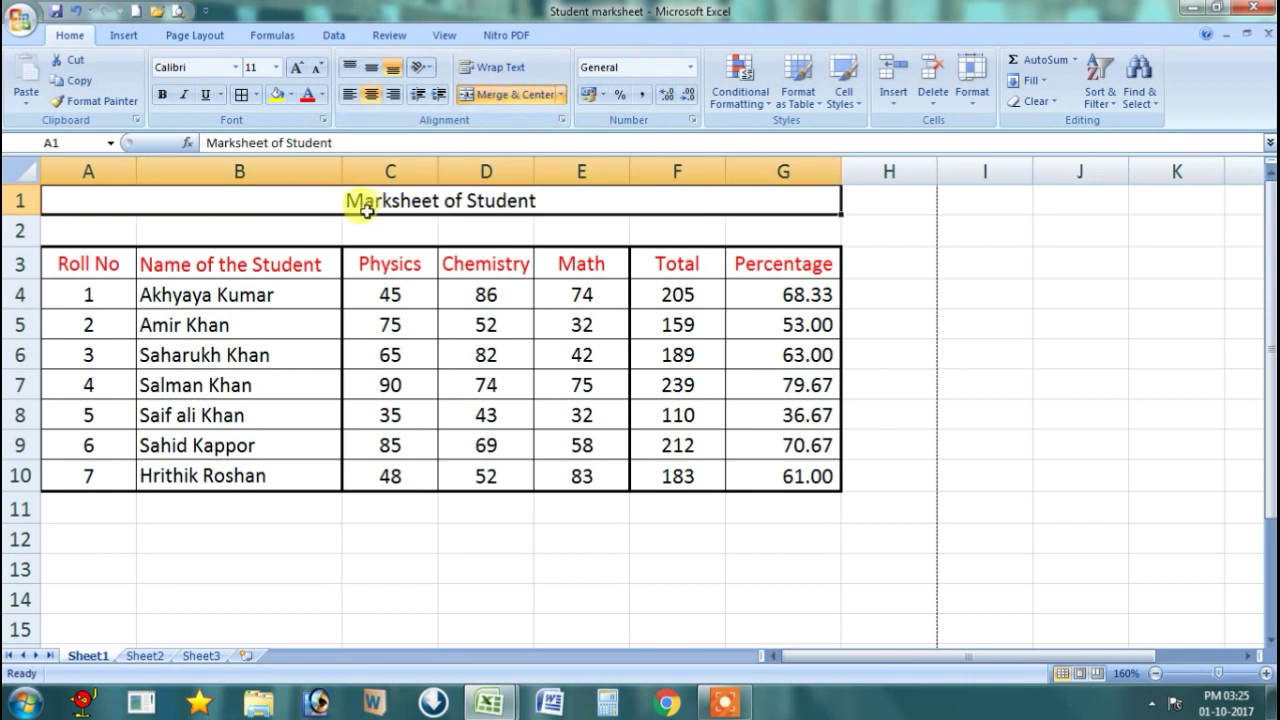
click(278, 68)
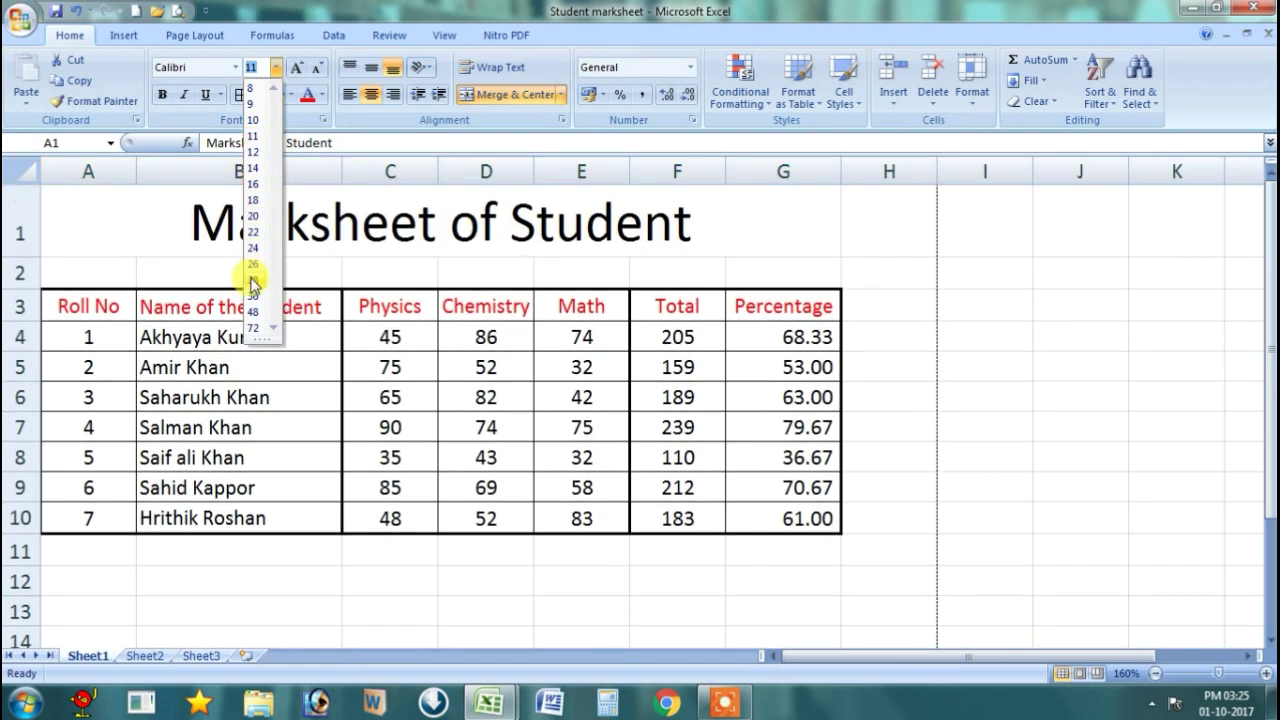
click(252, 283)
click(161, 97)
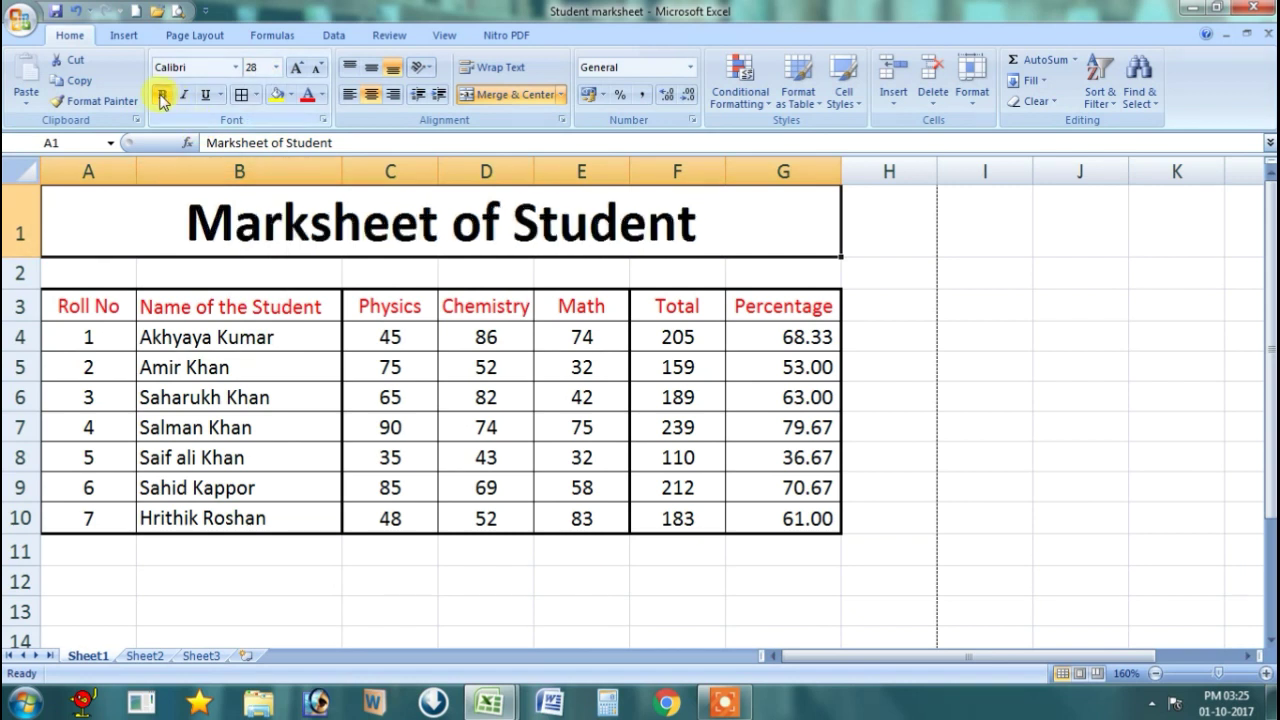
Step: Set the title font to Baskerville Old Face
click(238, 68)
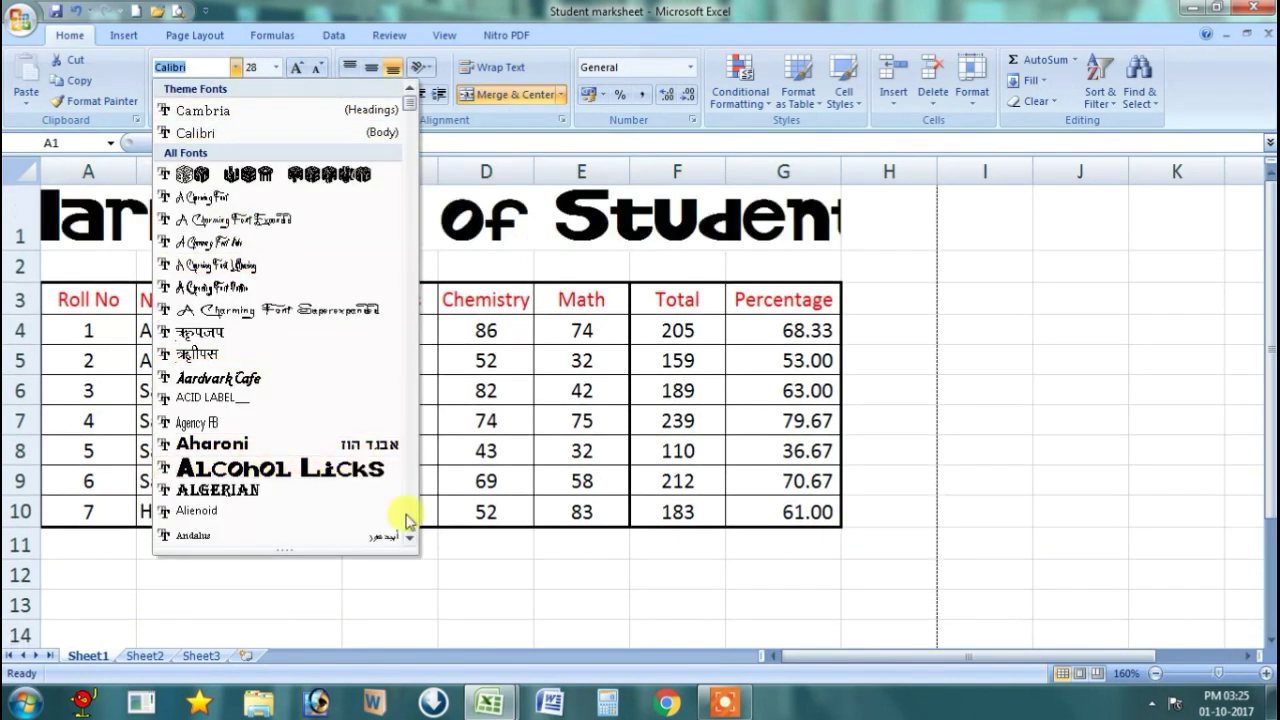
click(409, 540)
click(409, 540)
click(409, 540)
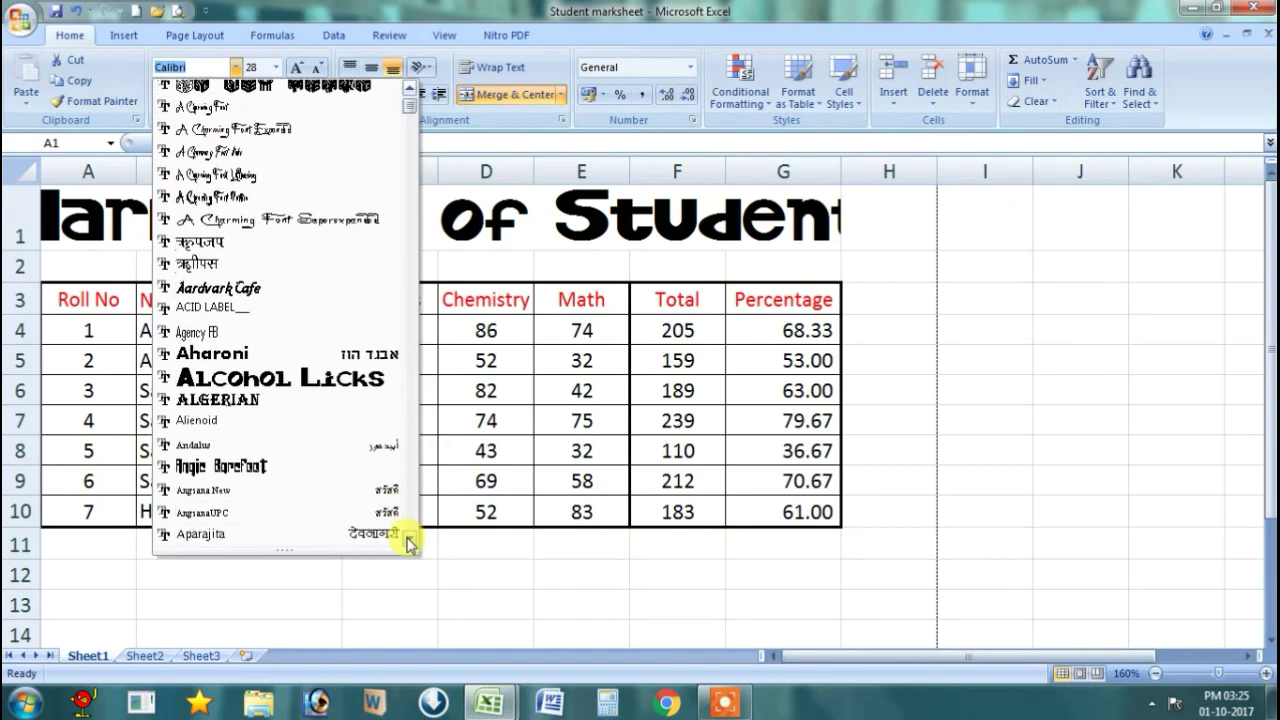
click(409, 540)
click(409, 540)
click(409, 540)
click(409, 540)
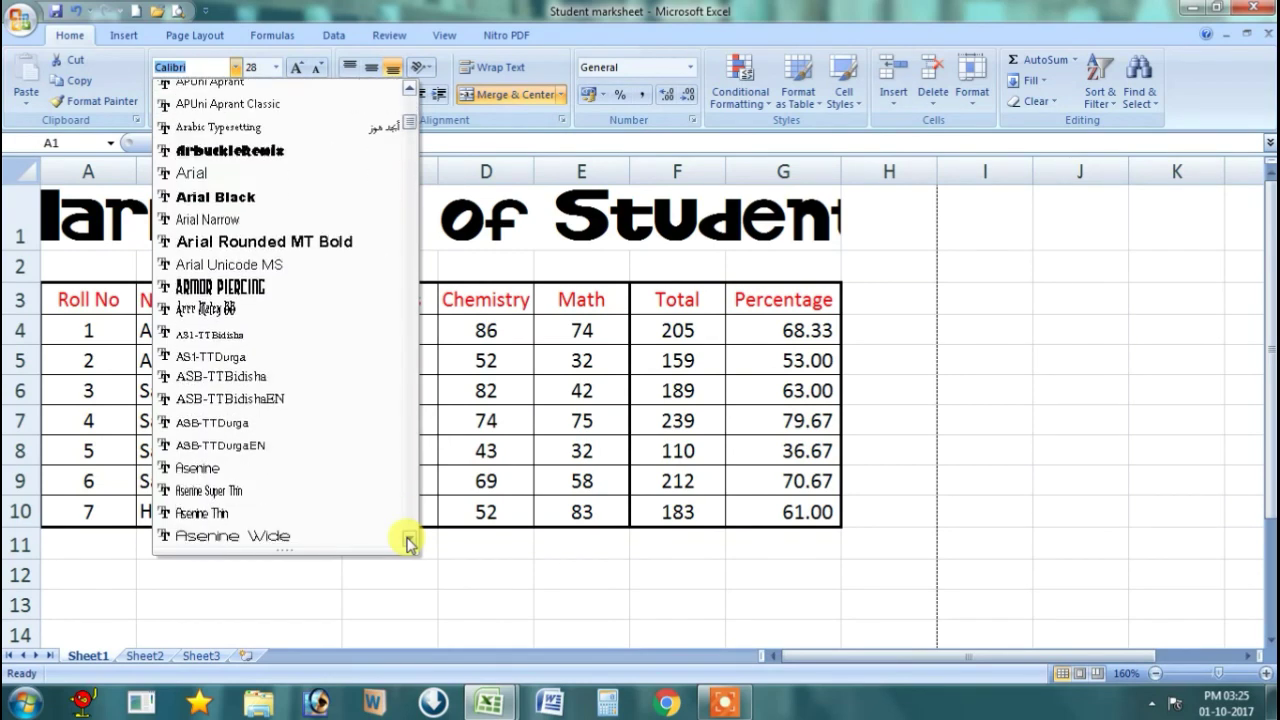
click(409, 540)
click(409, 540)
click(409, 540)
click(409, 540)
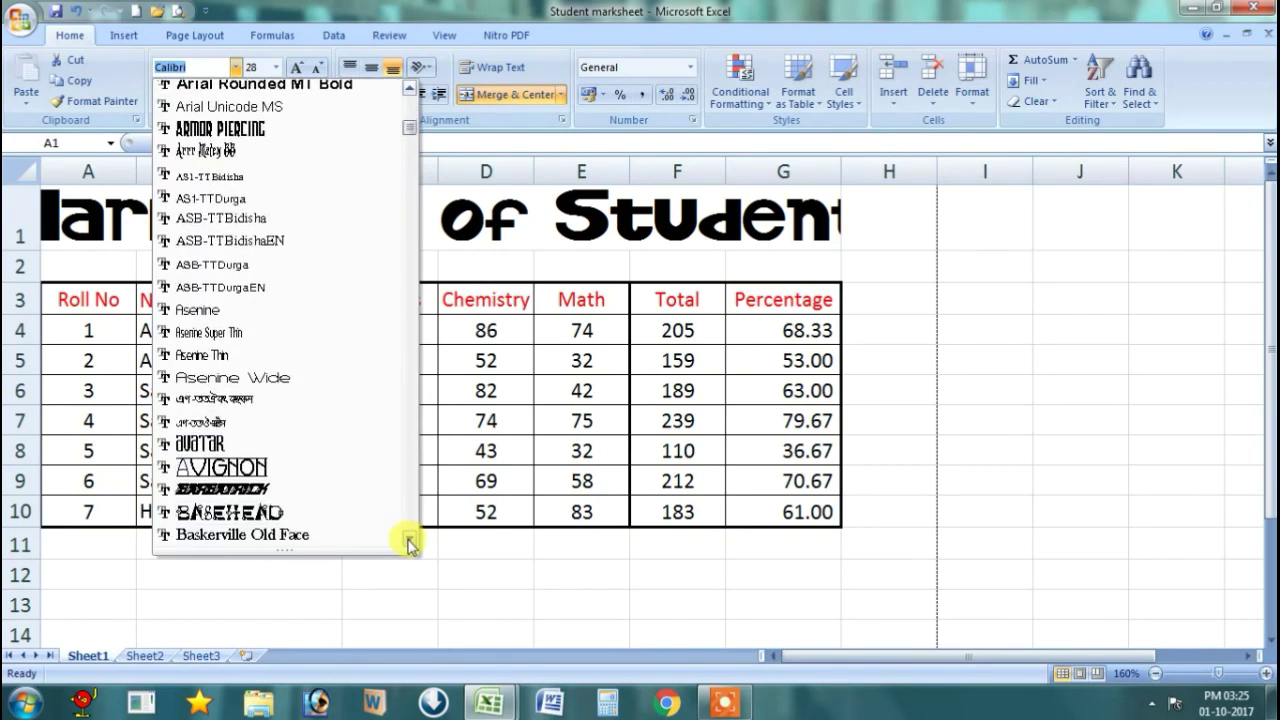
click(409, 540)
click(409, 540)
click(409, 540)
double_click(409, 540)
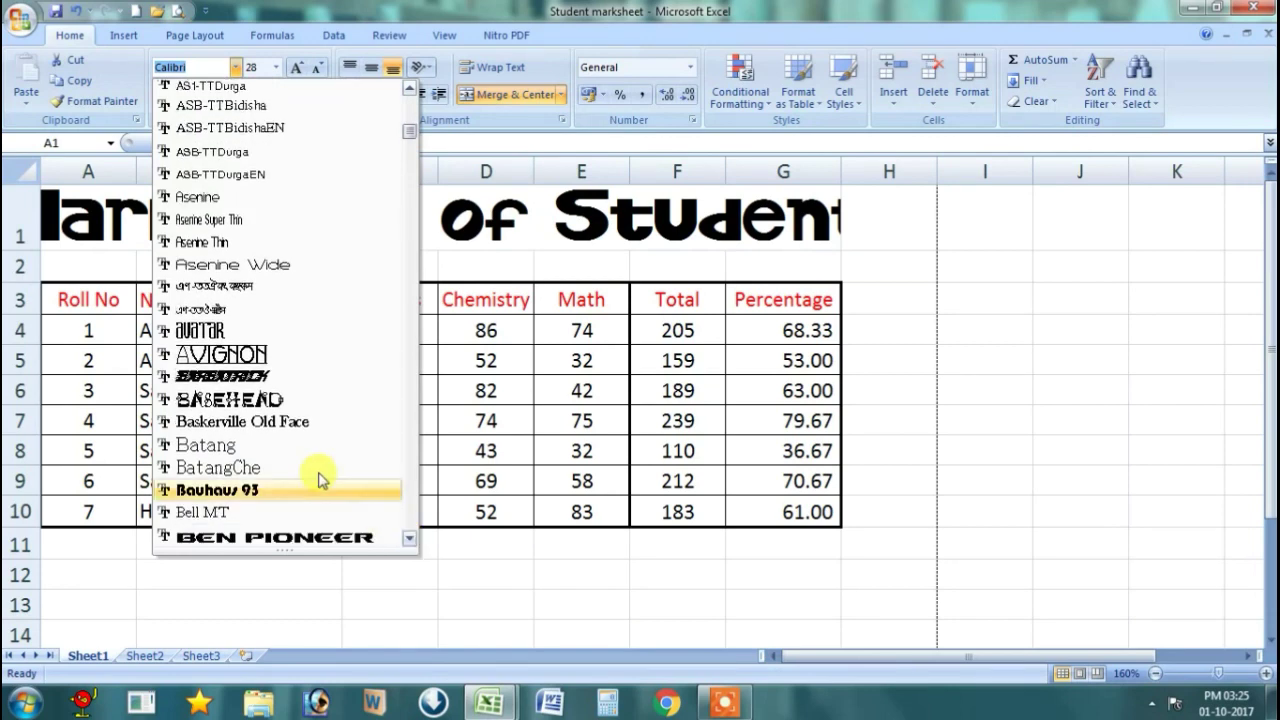
click(258, 422)
click(850, 240)
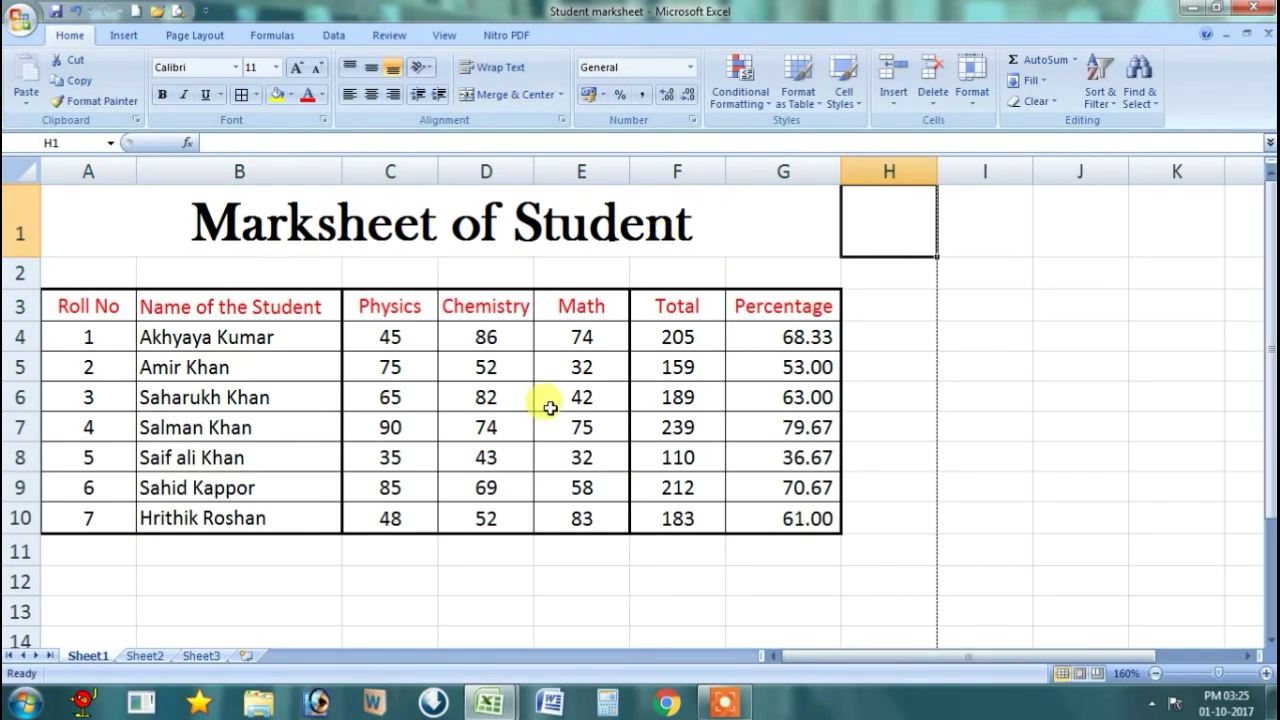
Step: Colour the merged title text purple
click(161, 228)
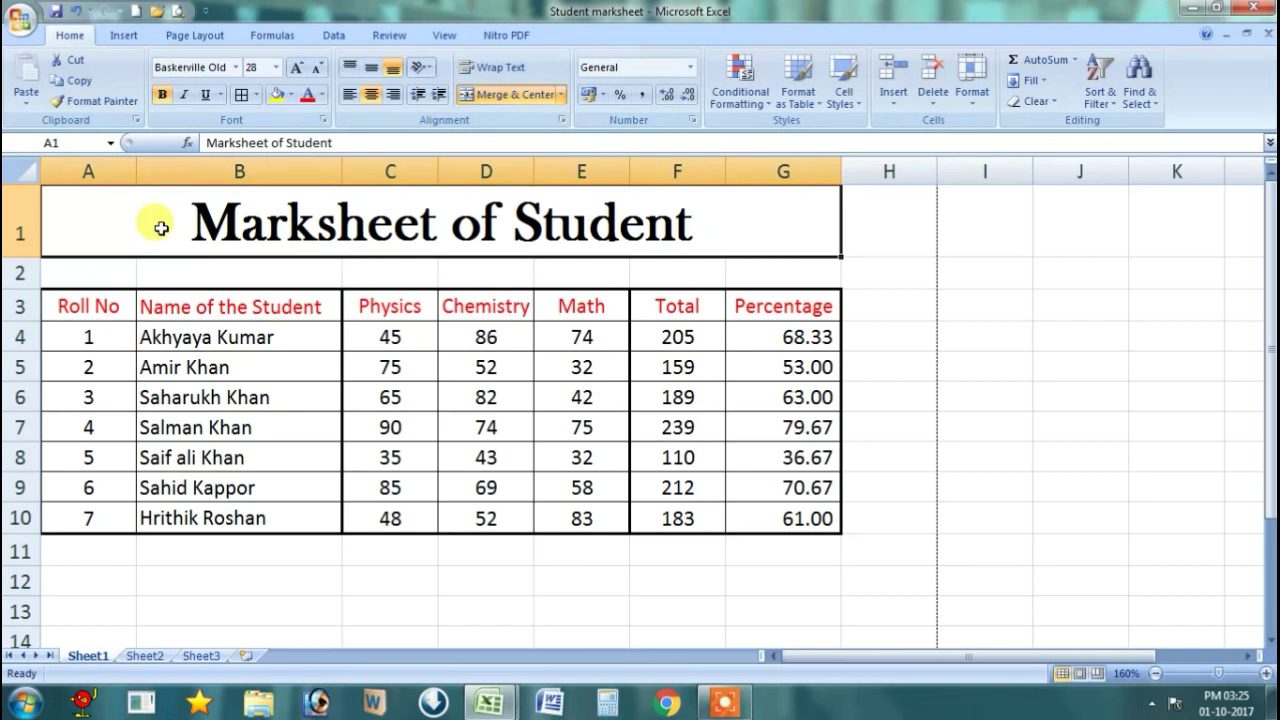
click(323, 95)
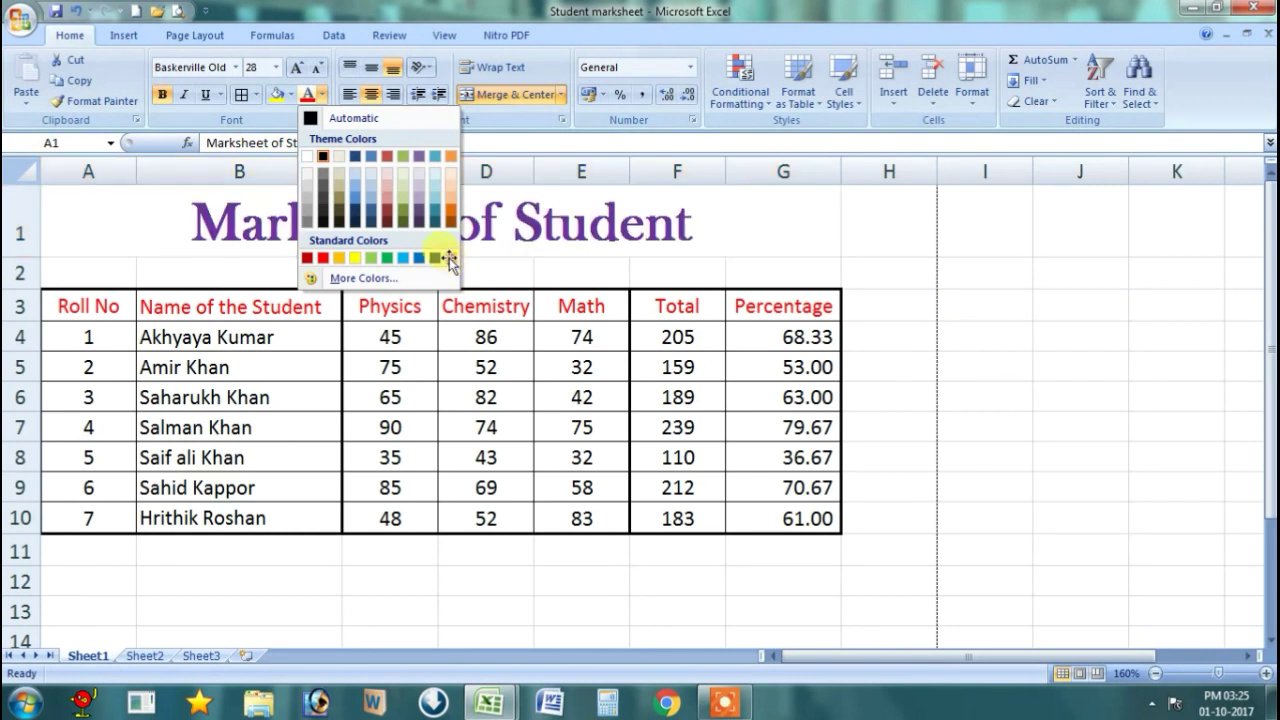
click(449, 259)
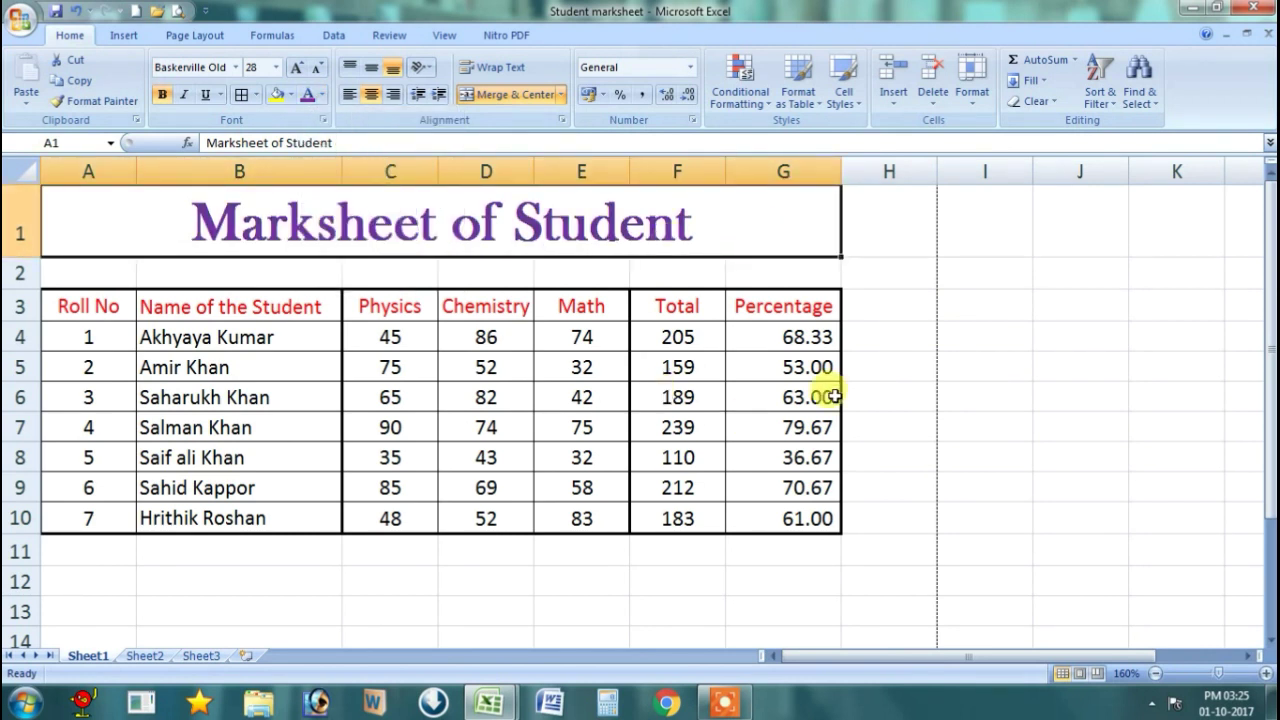
click(912, 370)
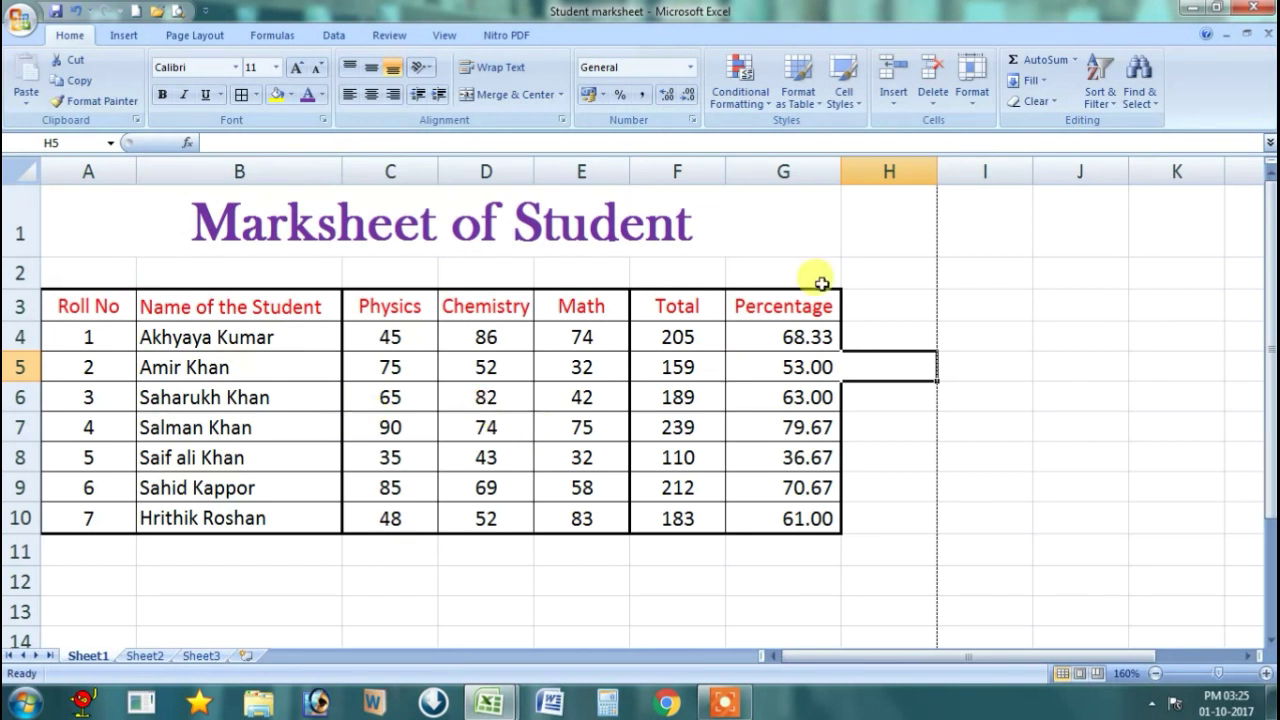
Step: Put an outline border around the whole marksheet, A1:G10
click(861, 265)
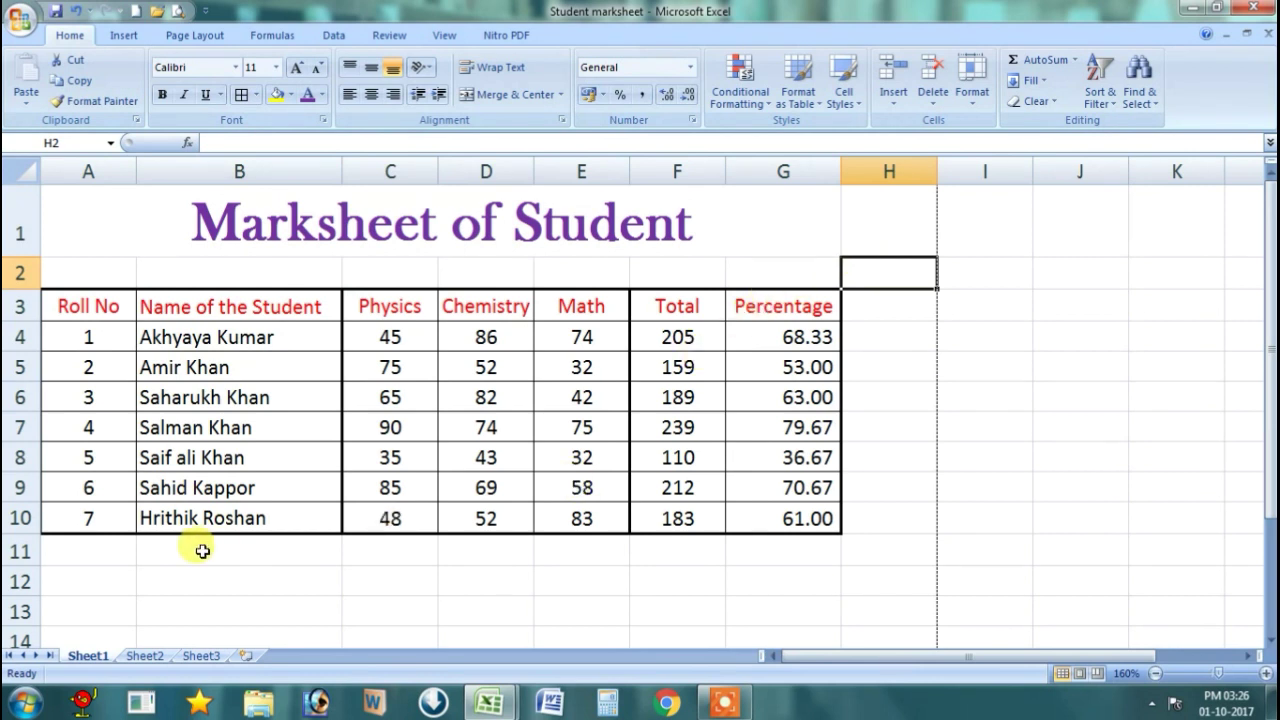
click(80, 205)
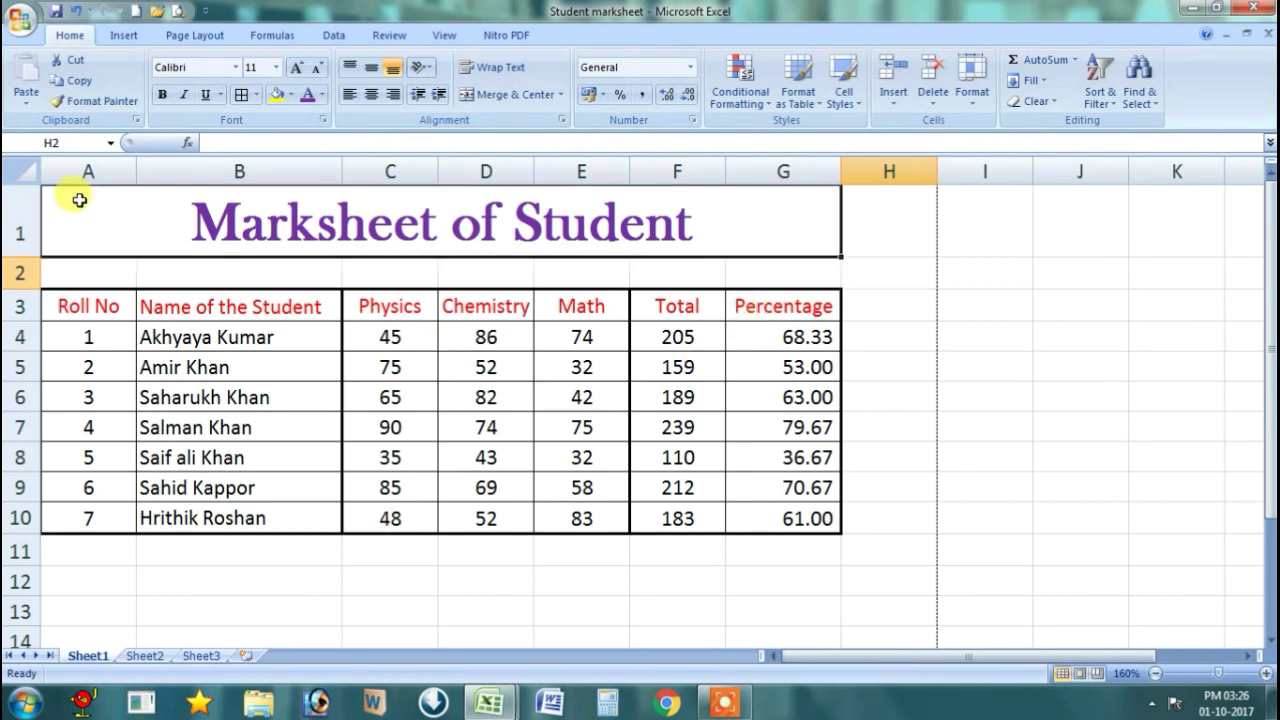
drag(83, 211, 147, 523)
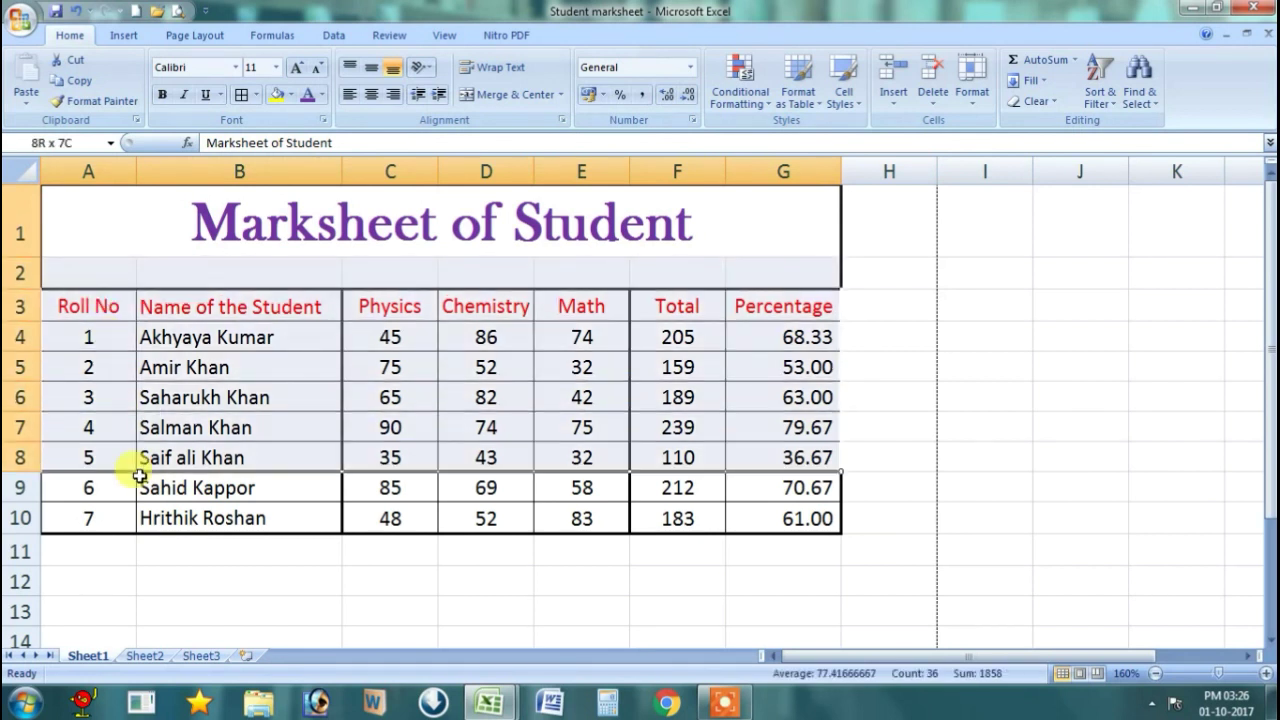
right_click(137, 216)
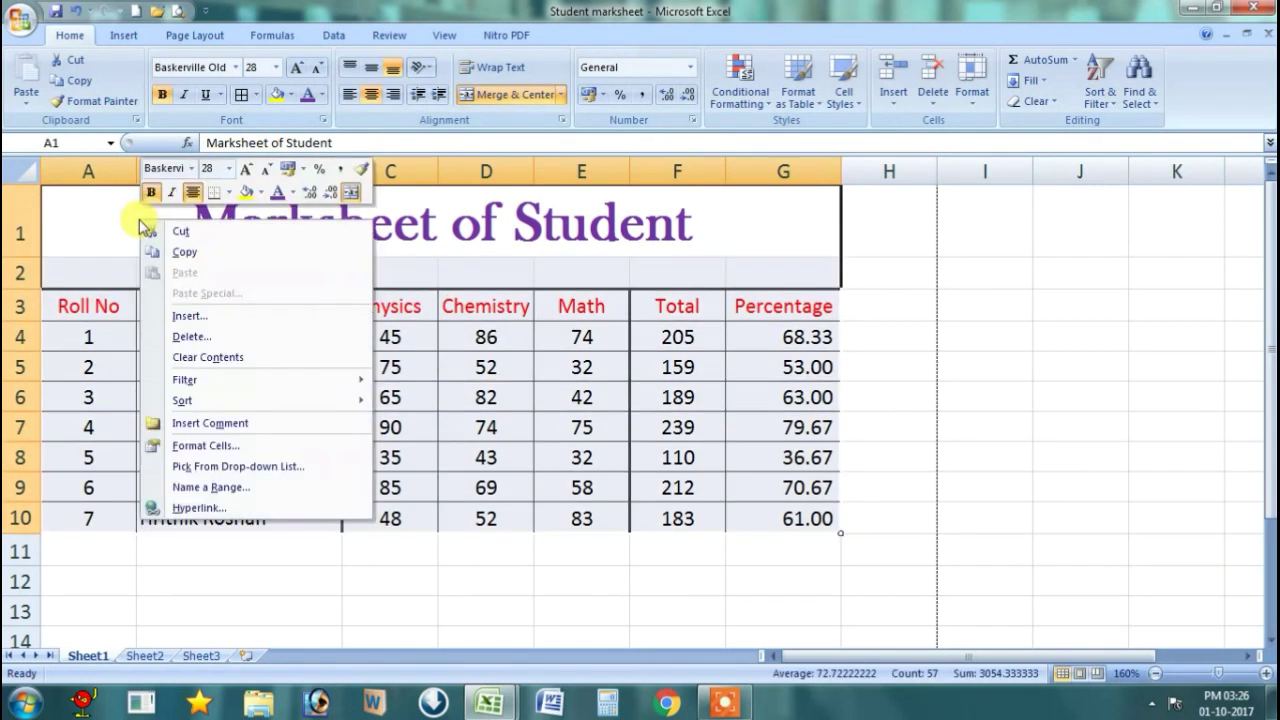
click(242, 446)
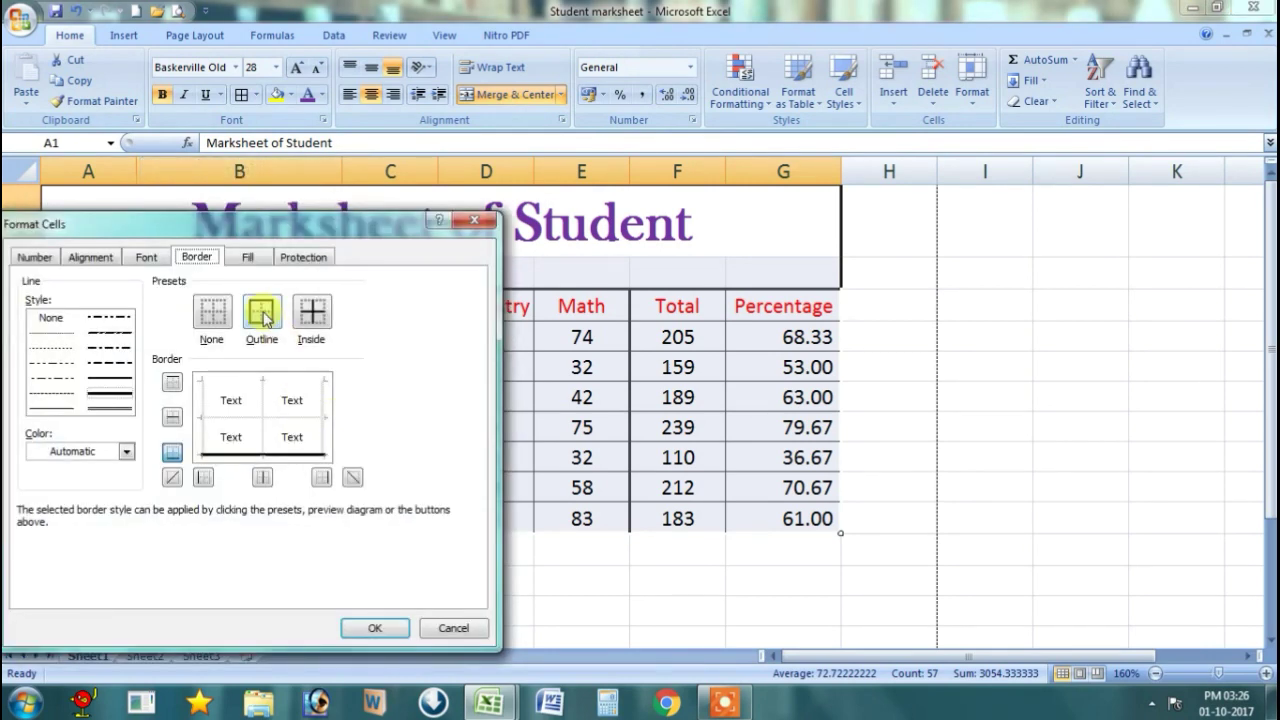
click(262, 312)
click(389, 636)
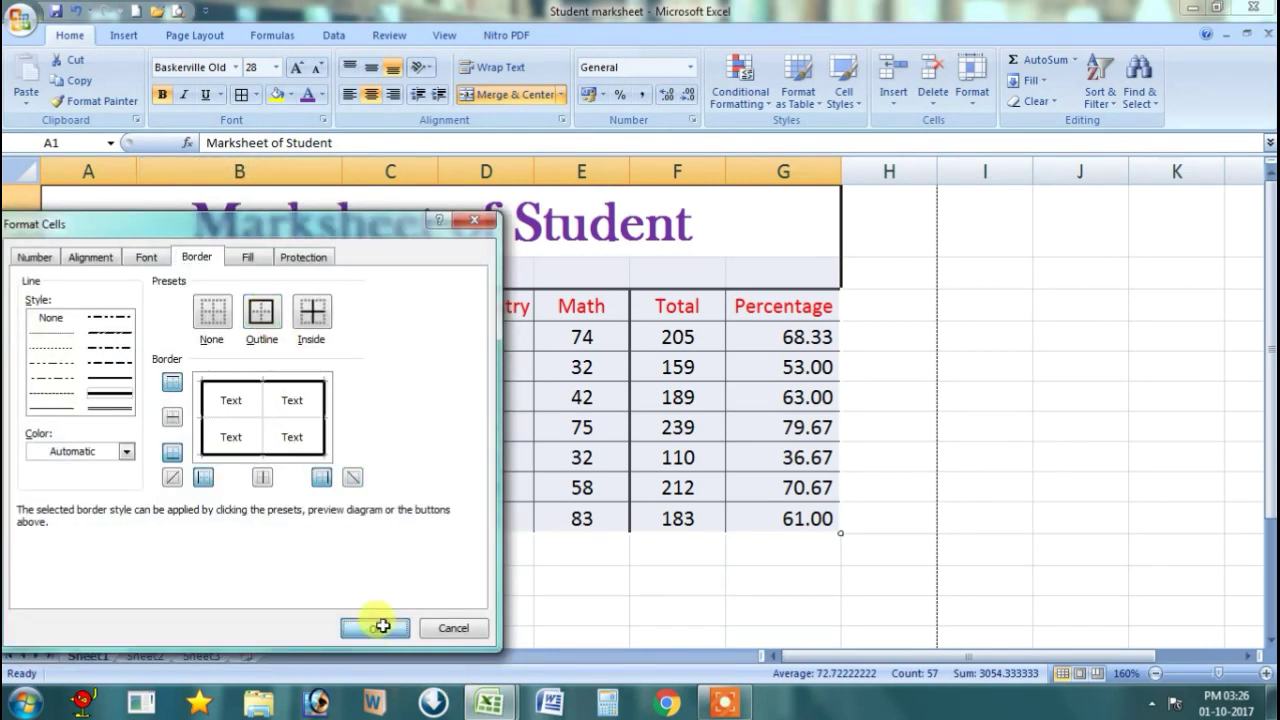
click(527, 571)
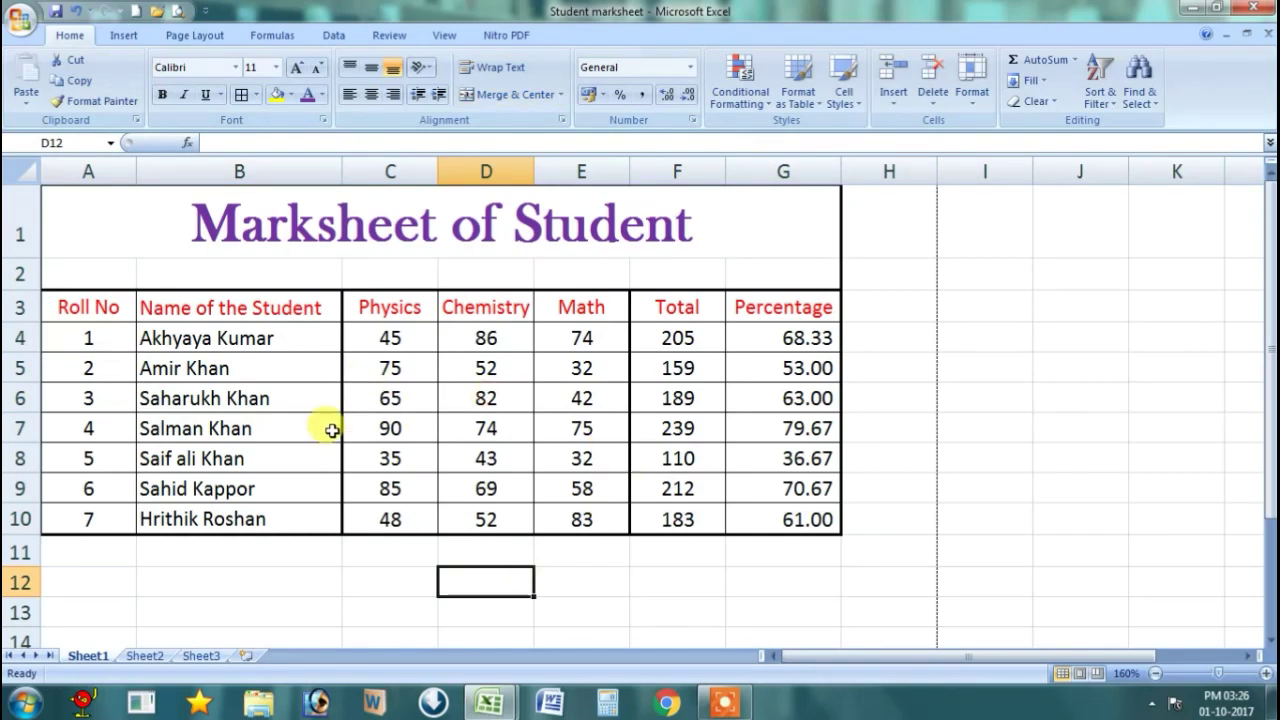
click(180, 14)
click(748, 335)
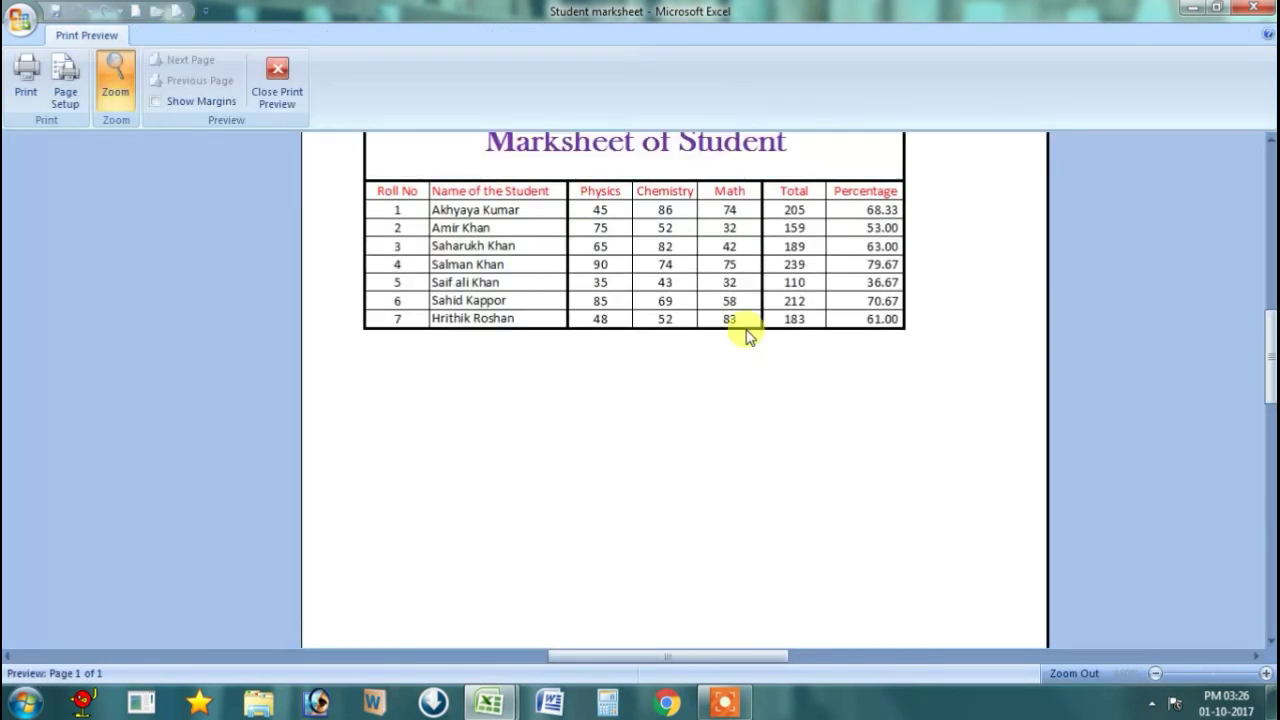
scroll(745, 332, up, 1)
scroll(743, 329, up, 3)
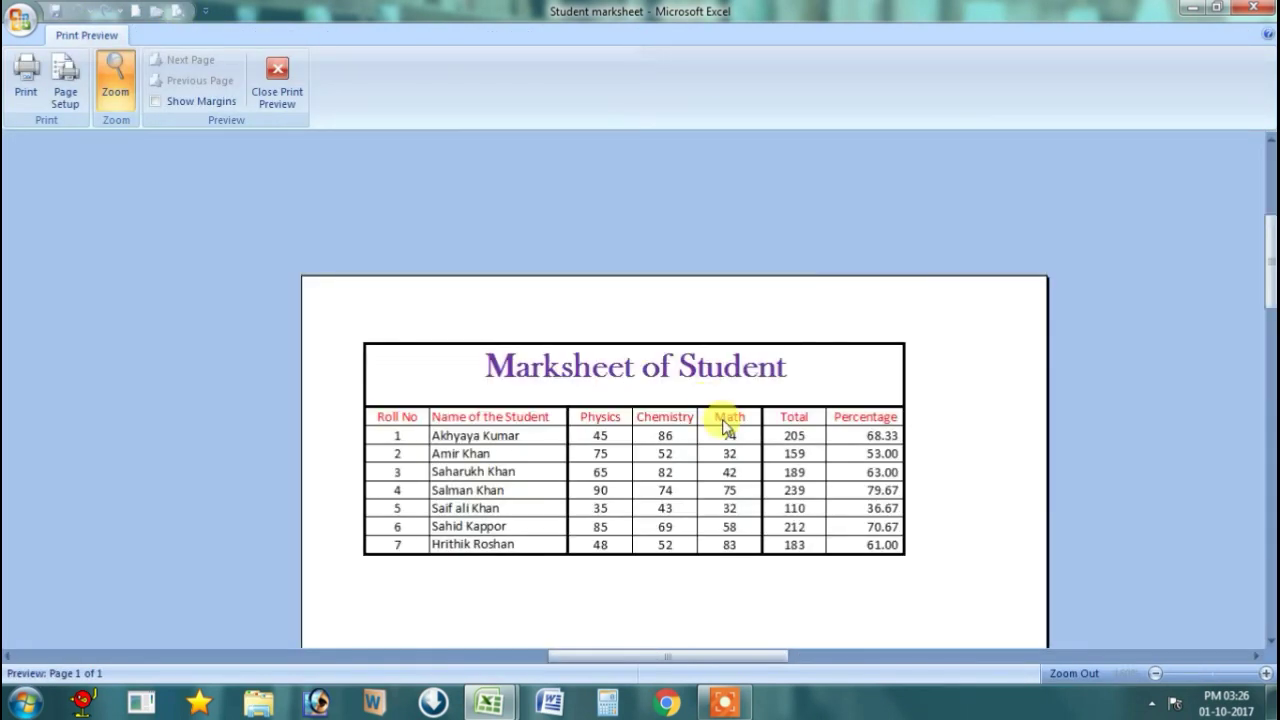
click(279, 83)
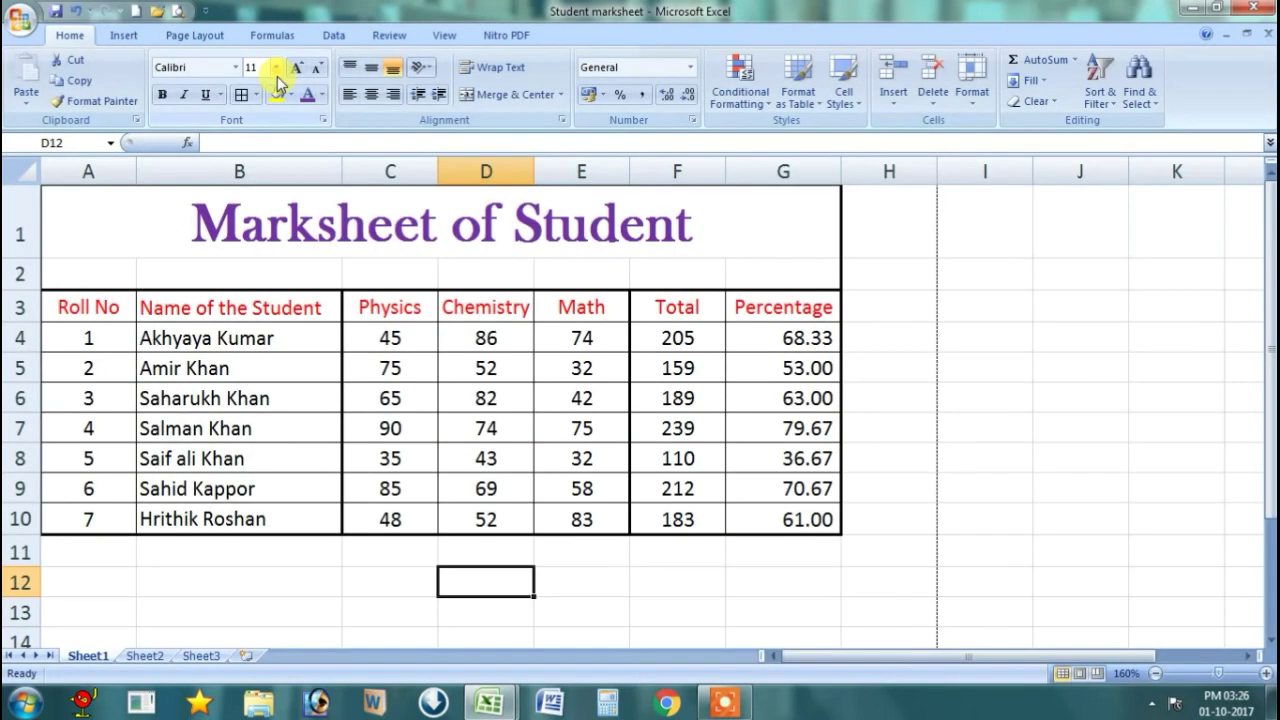
click(1070, 376)
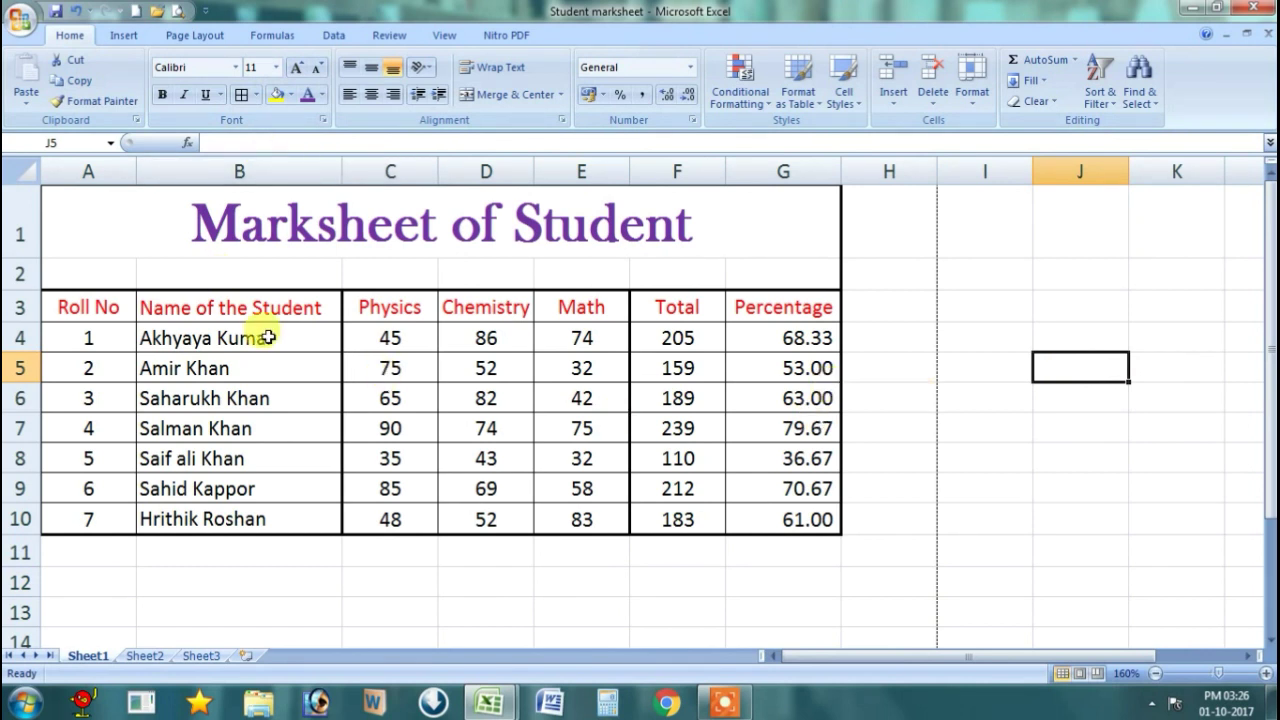
Step: Set the page orientation to Landscape and check it in Print Preview
click(197, 45)
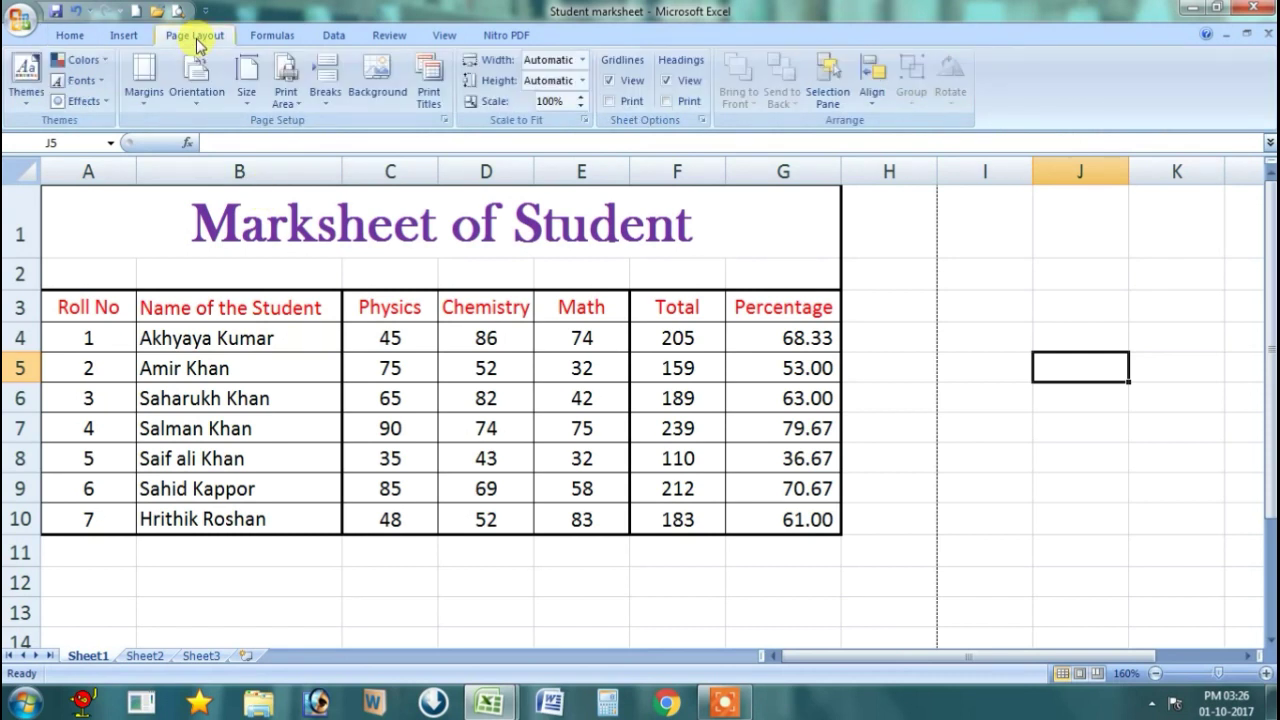
click(186, 104)
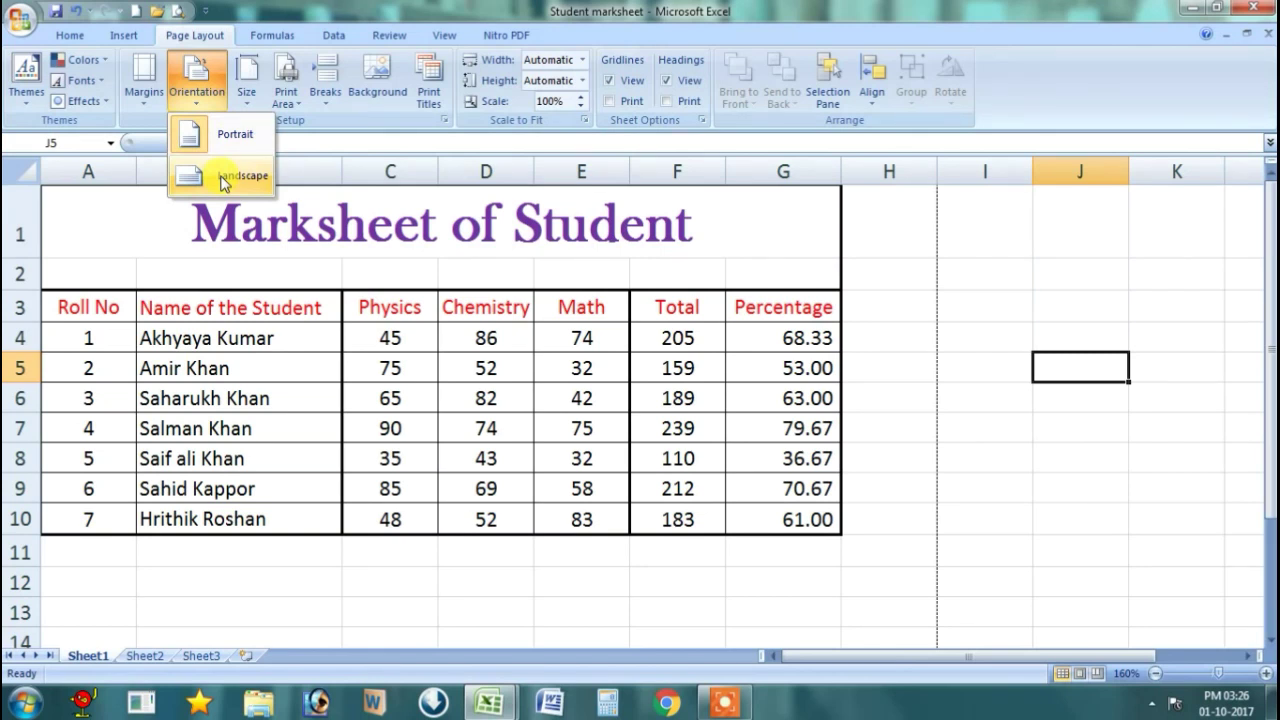
click(222, 178)
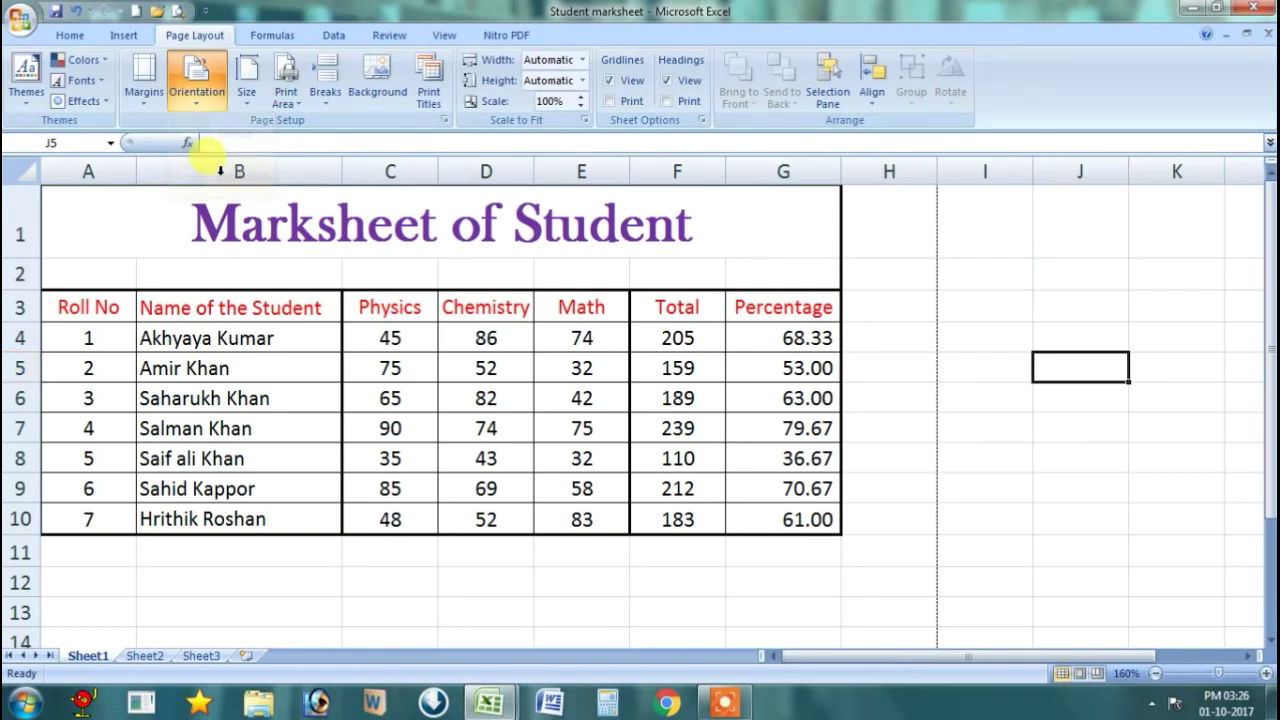
click(207, 101)
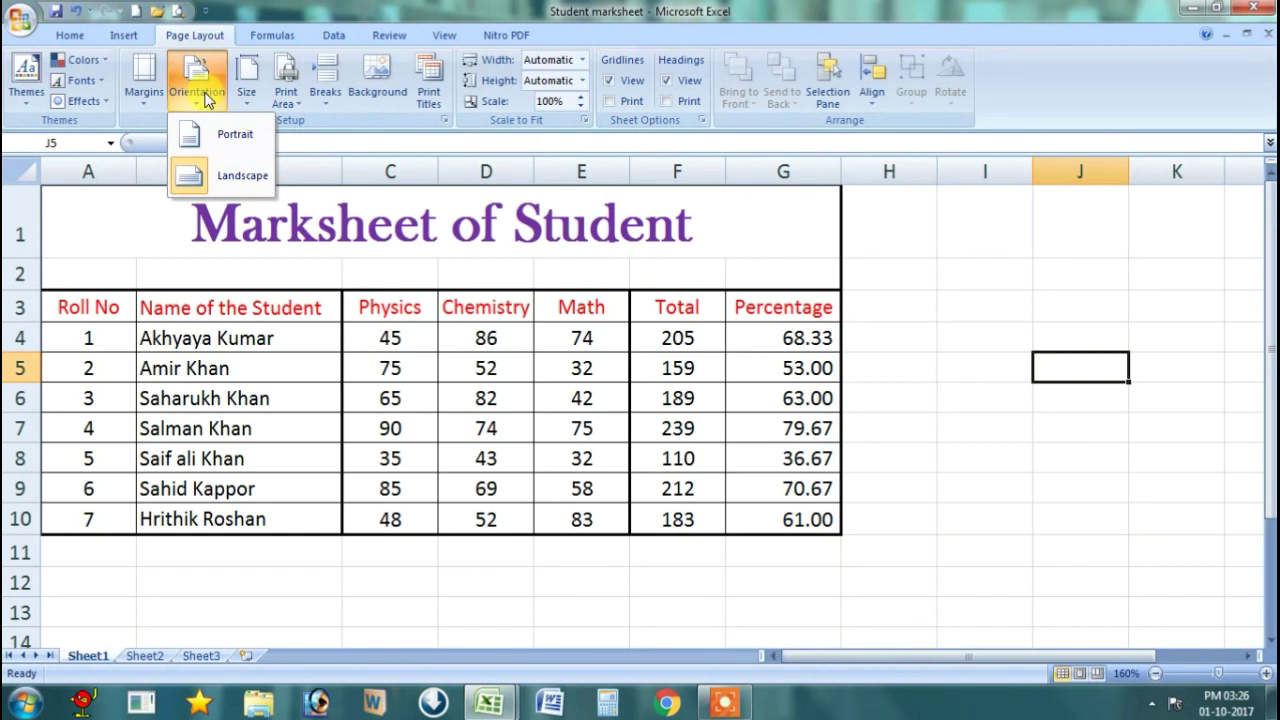
click(1005, 294)
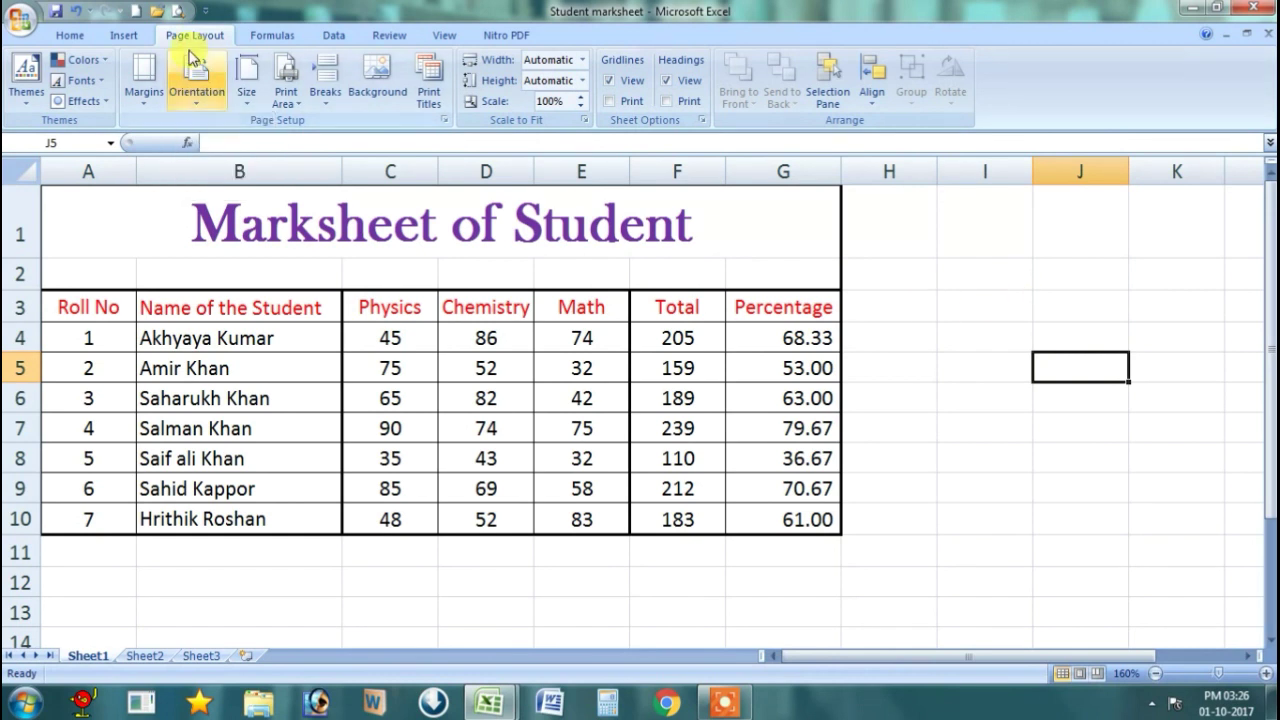
click(177, 11)
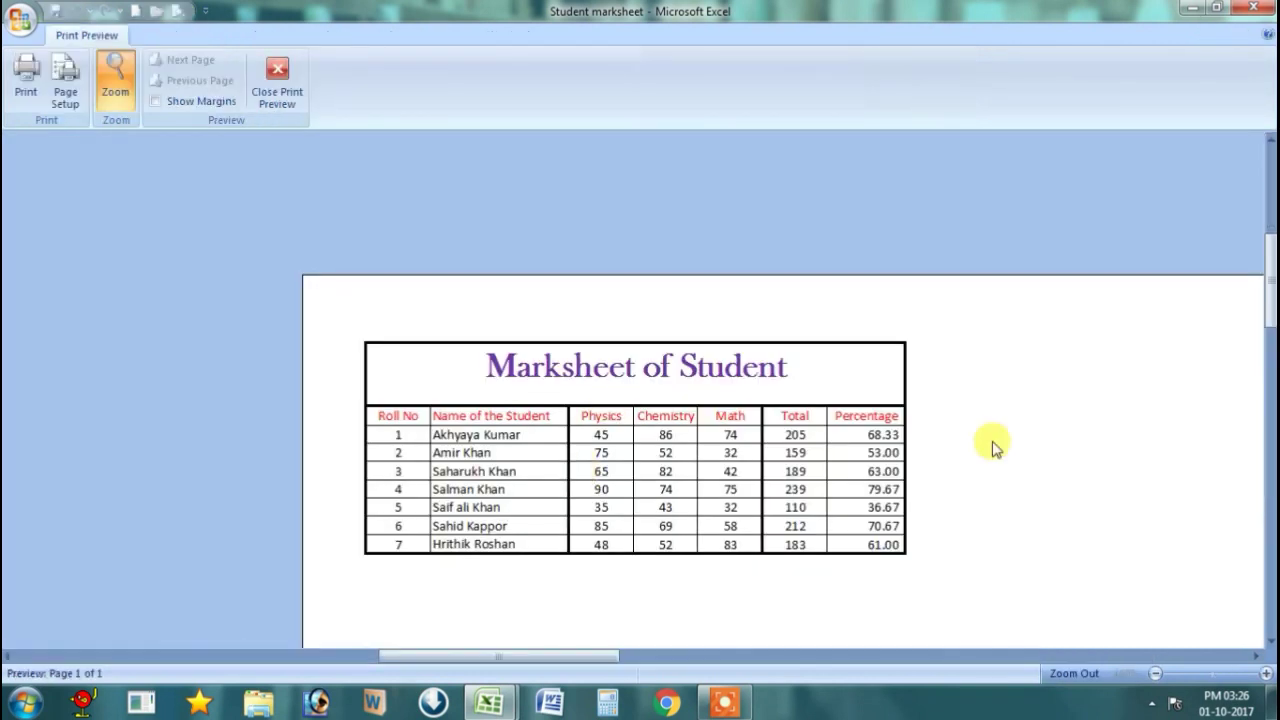
click(1088, 430)
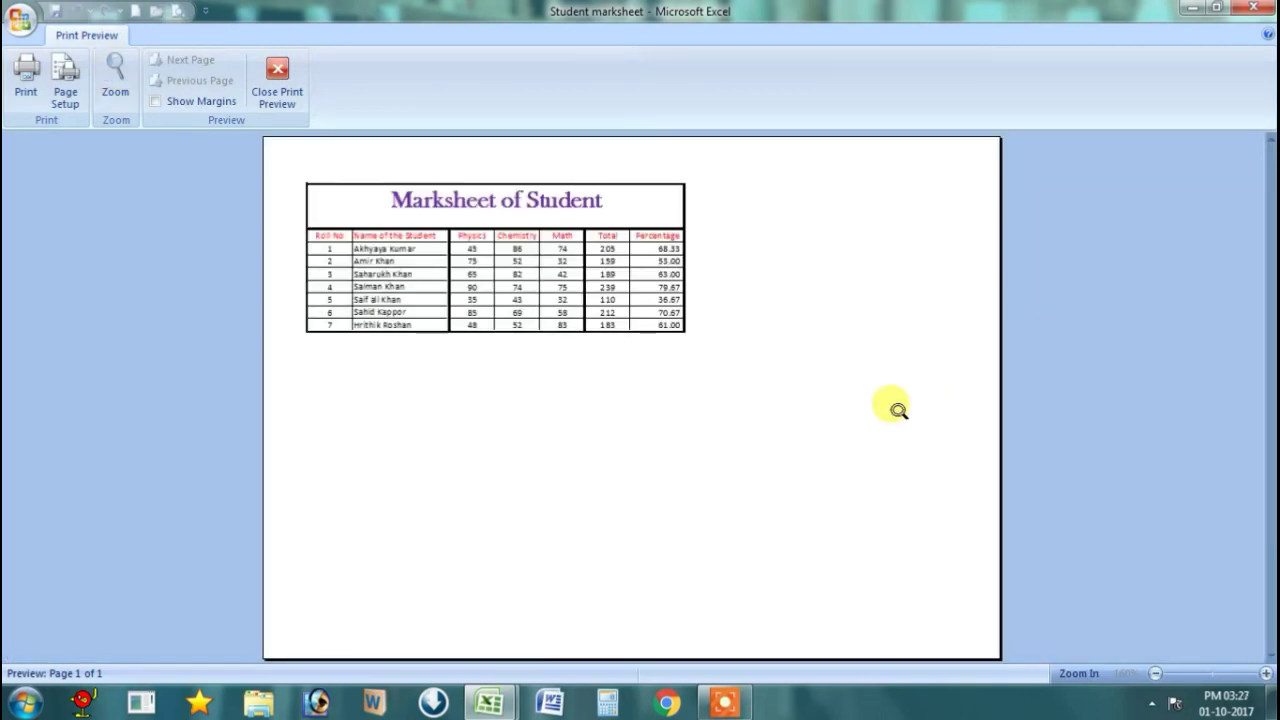
click(284, 86)
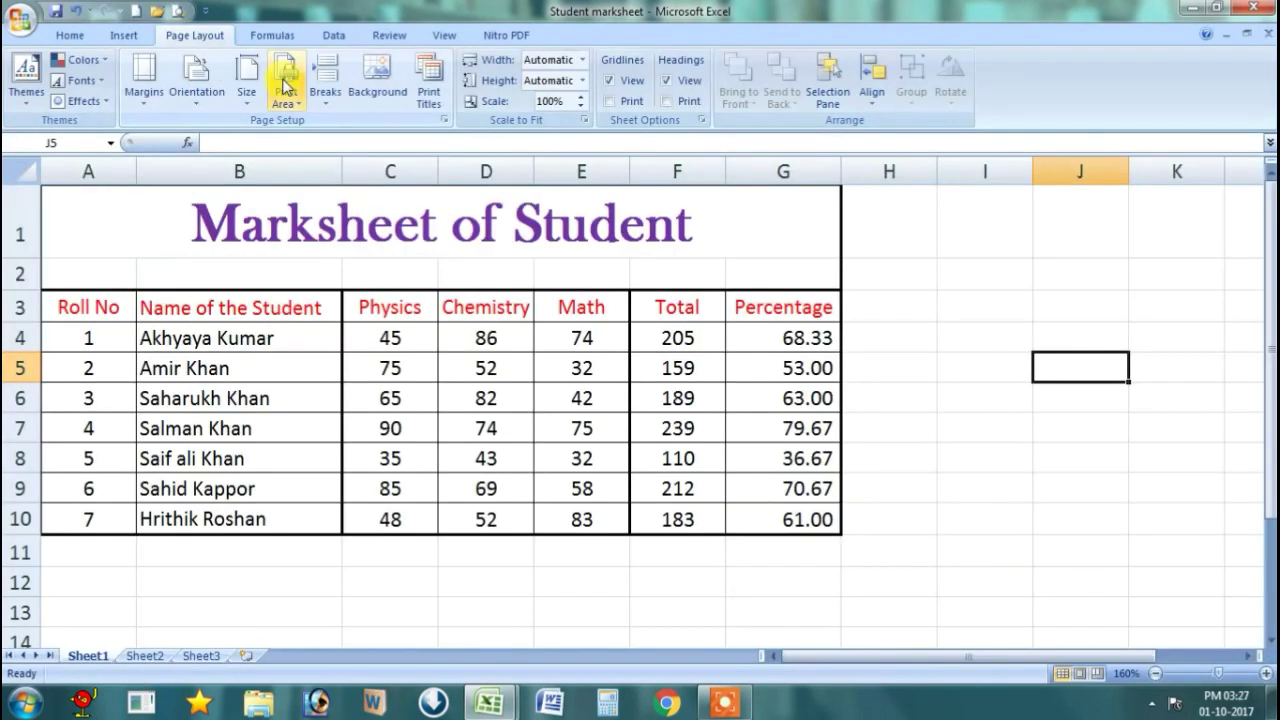
Step: Switch the orientation back to Portrait and check it in Print Preview
click(192, 100)
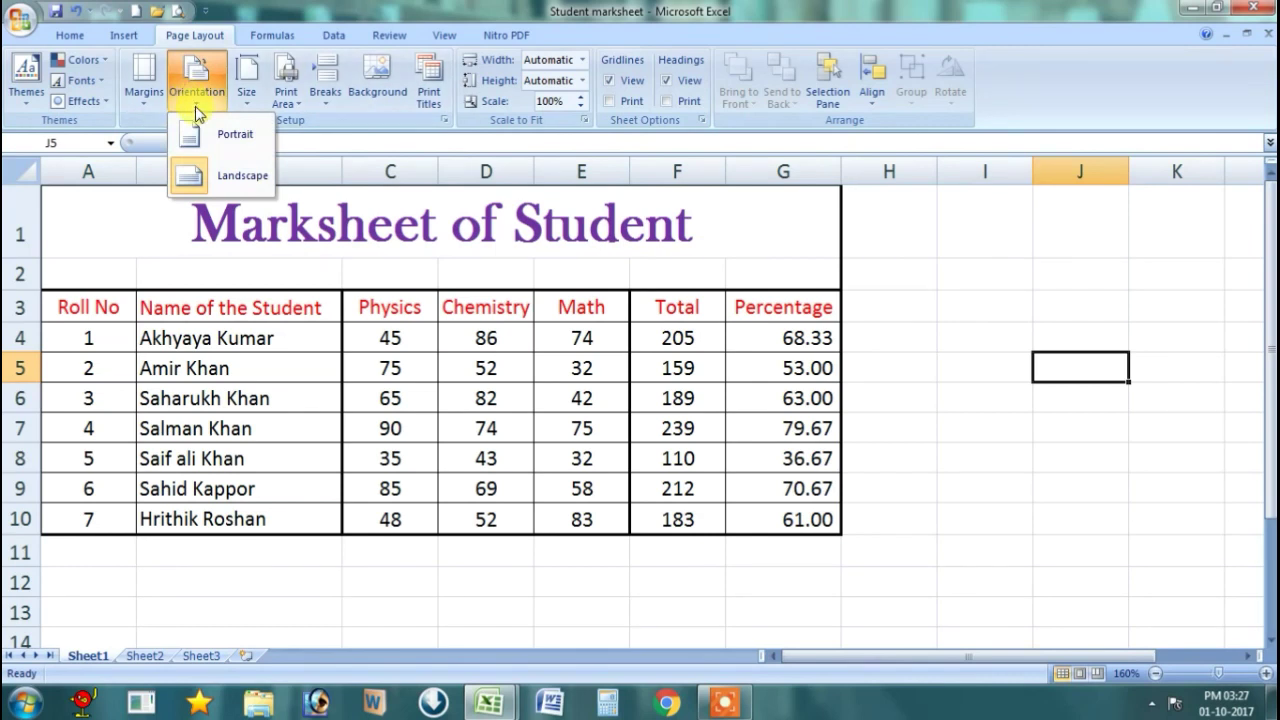
click(221, 135)
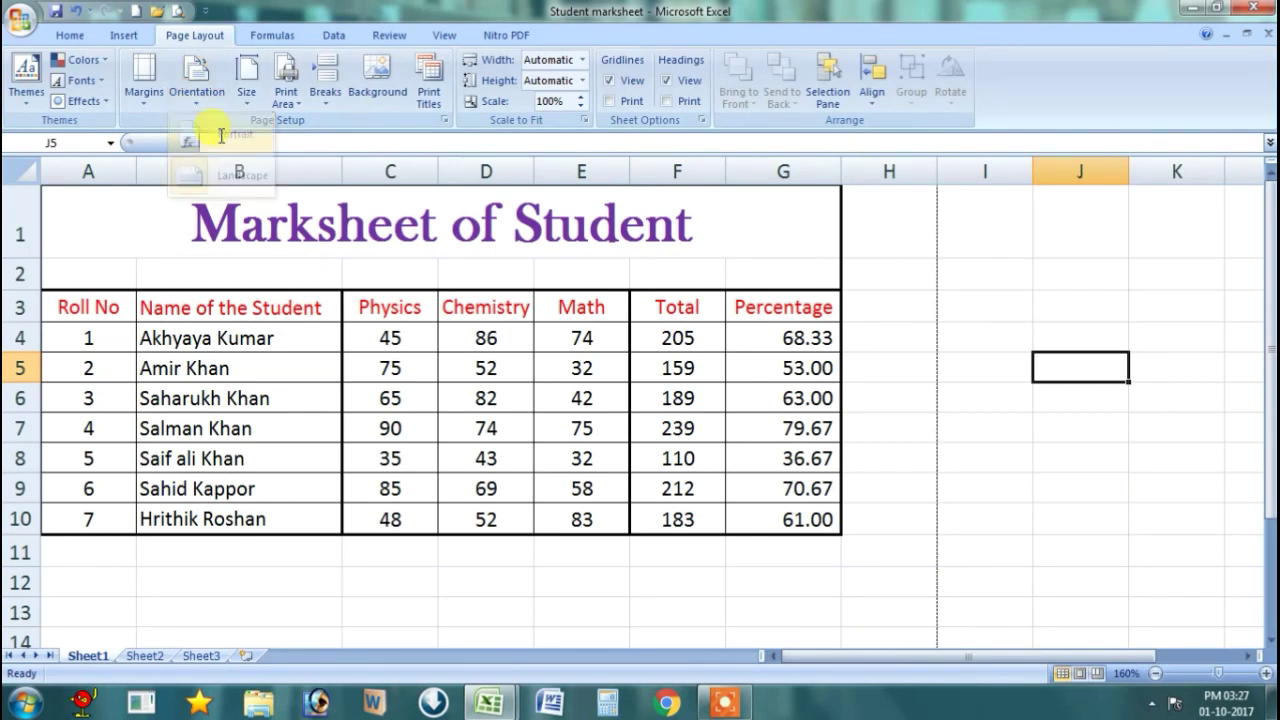
click(512, 393)
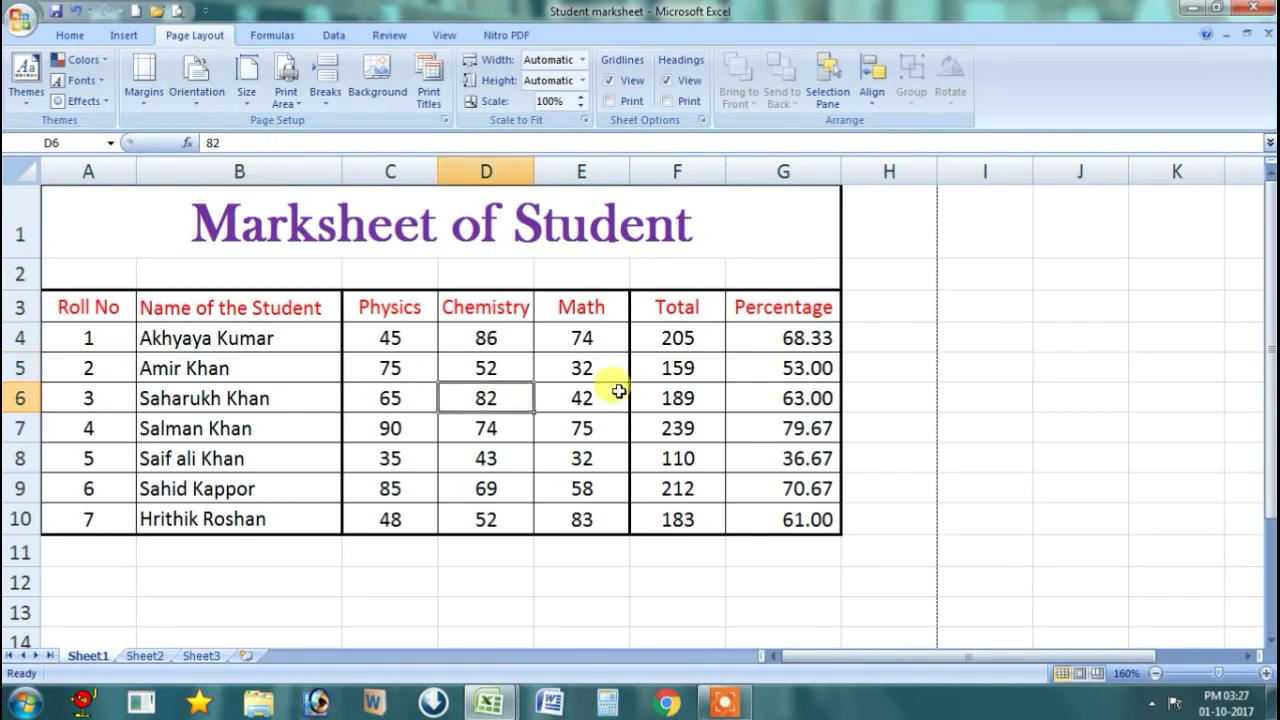
click(179, 11)
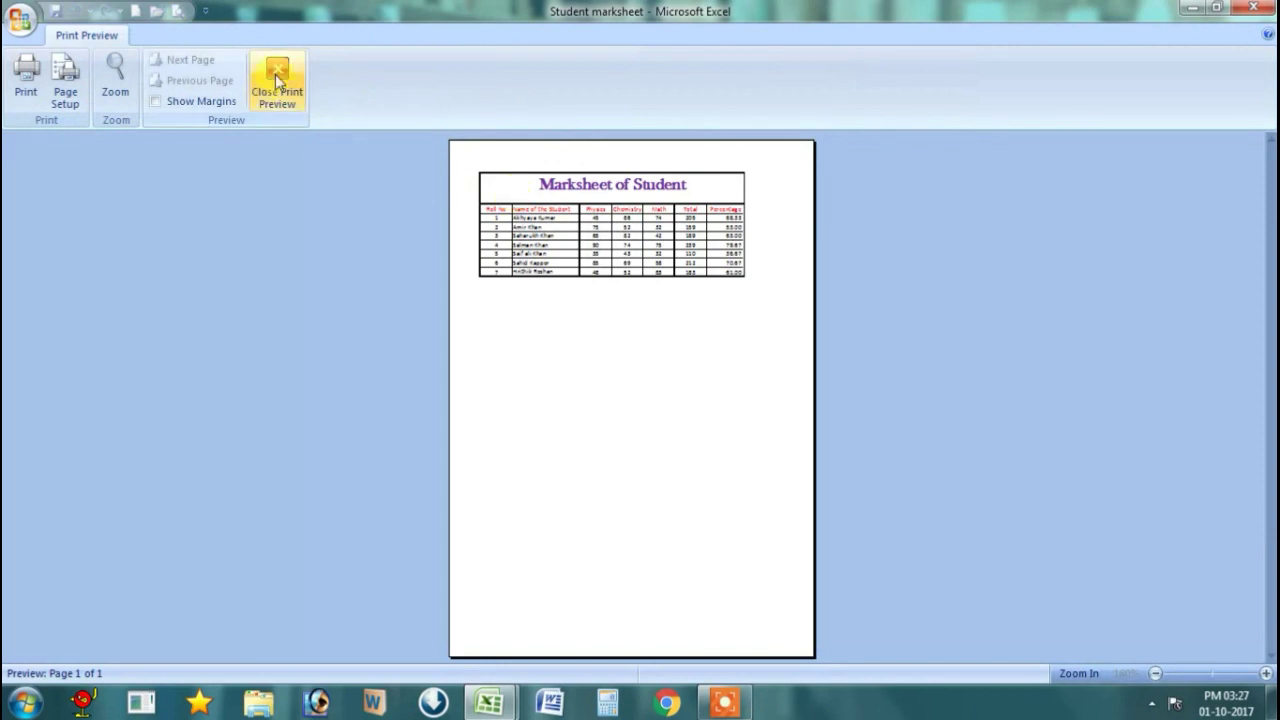
click(277, 80)
click(575, 418)
click(955, 398)
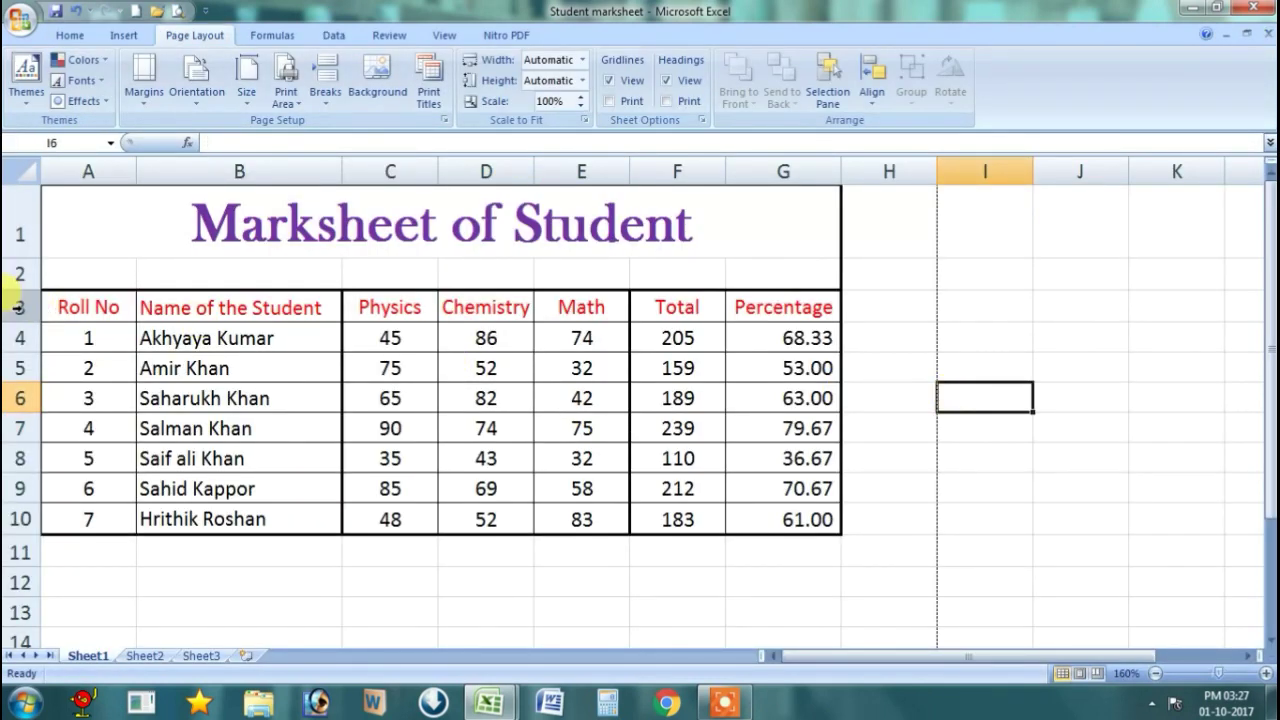
Step: Set the row height of rows 3 through 10 to 20
click(17, 307)
click(425, 434)
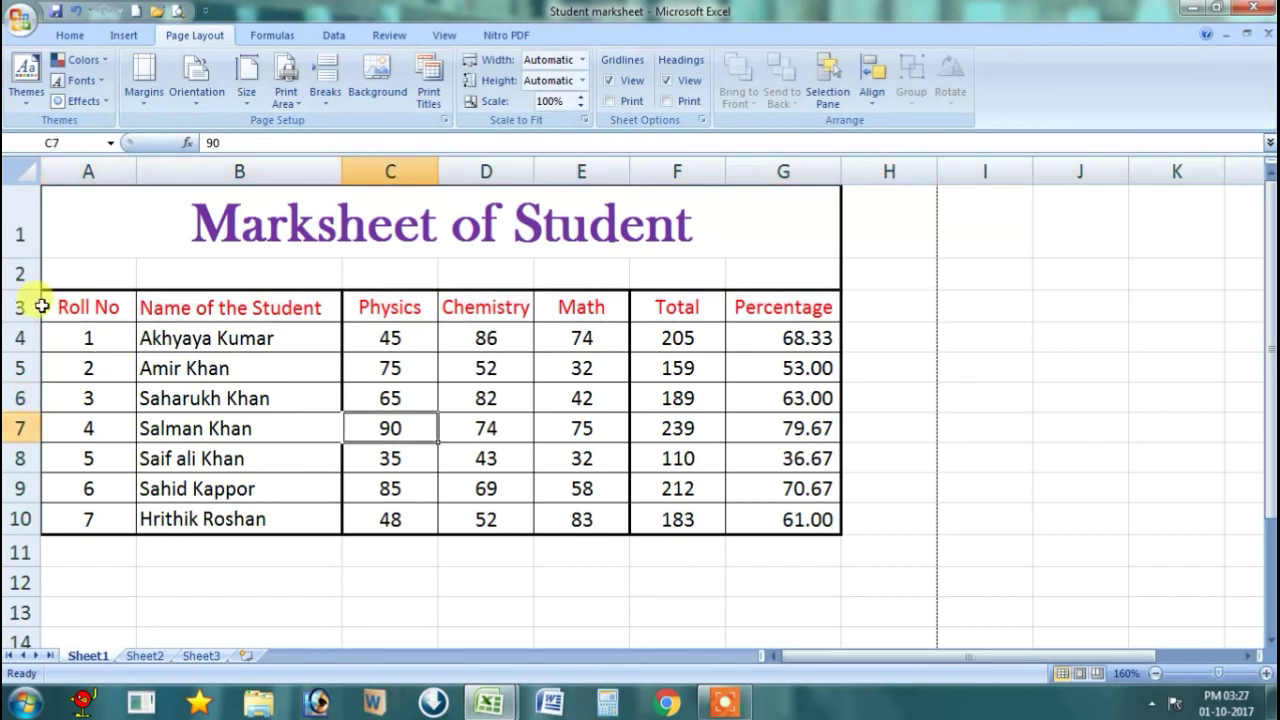
click(19, 307)
drag(10, 303, 18, 528)
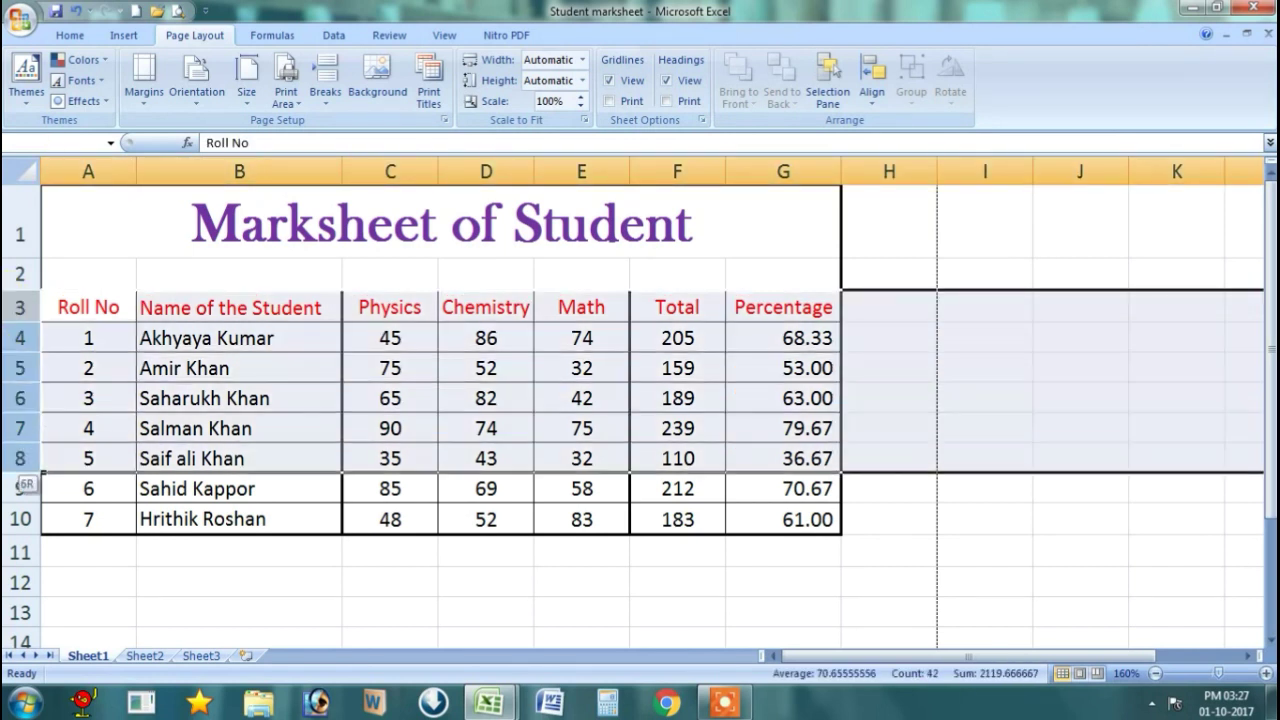
right_click(105, 376)
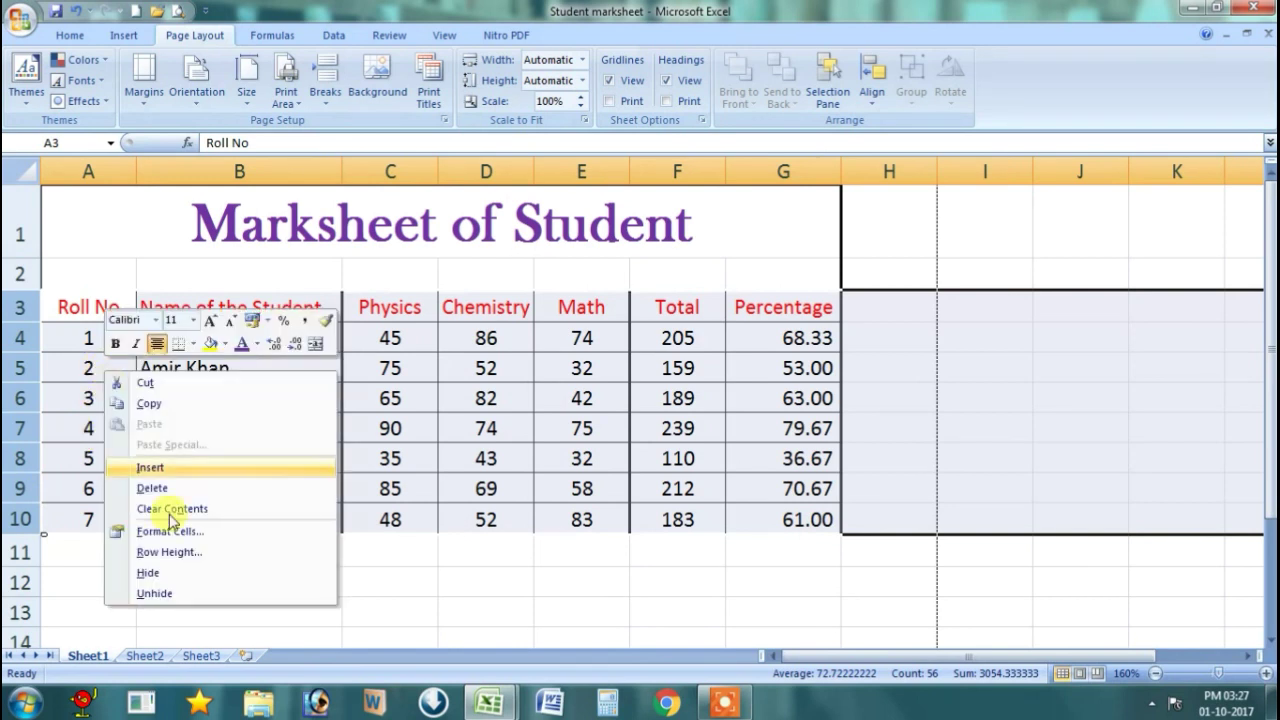
click(182, 556)
text(20)
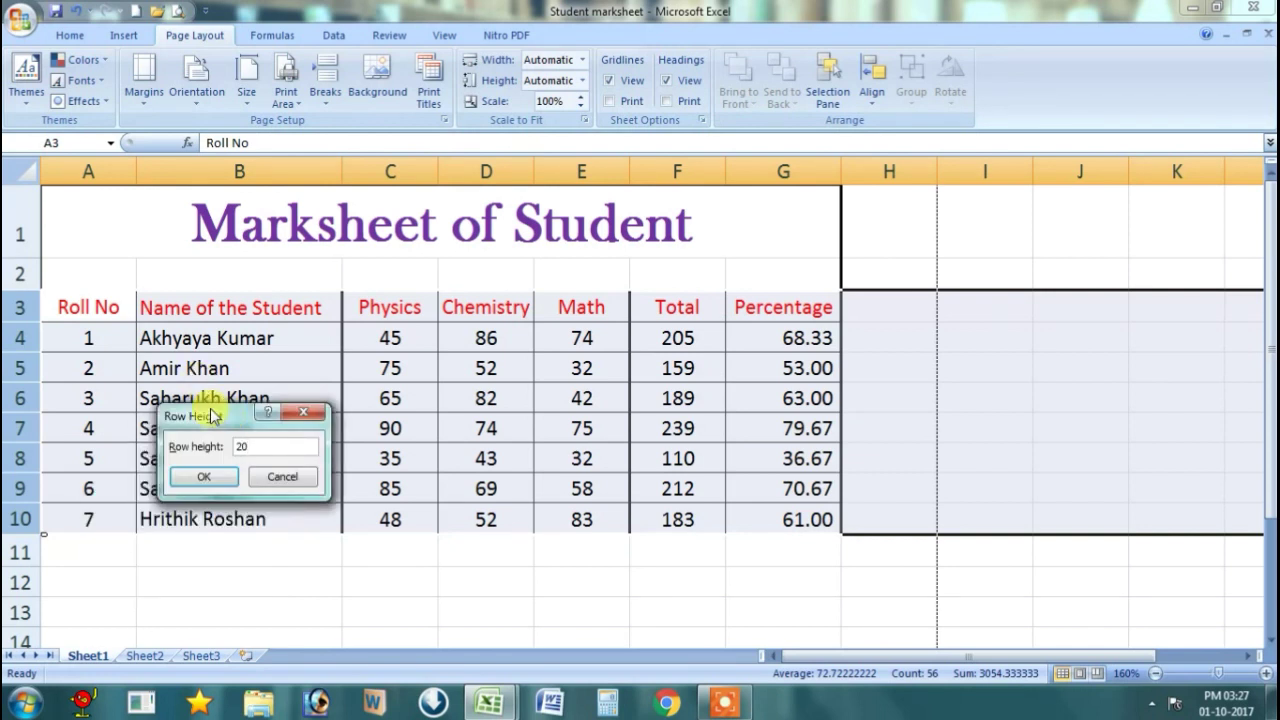
click(213, 478)
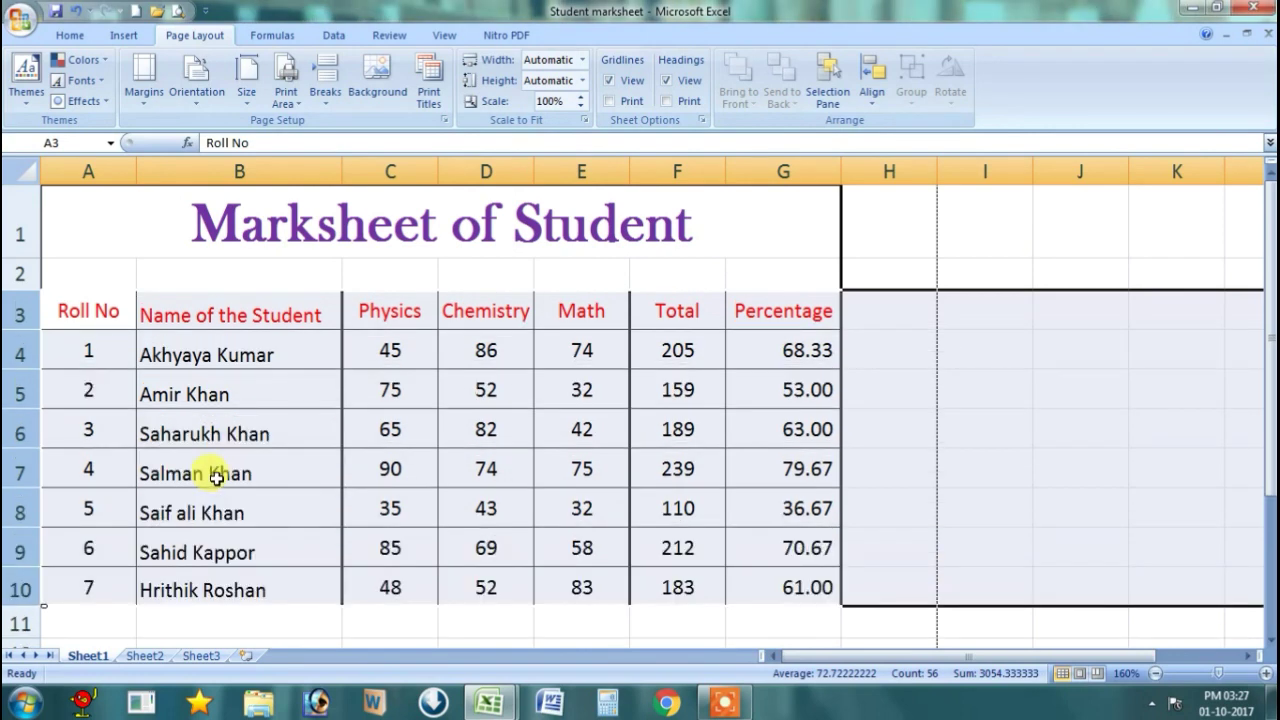
click(578, 430)
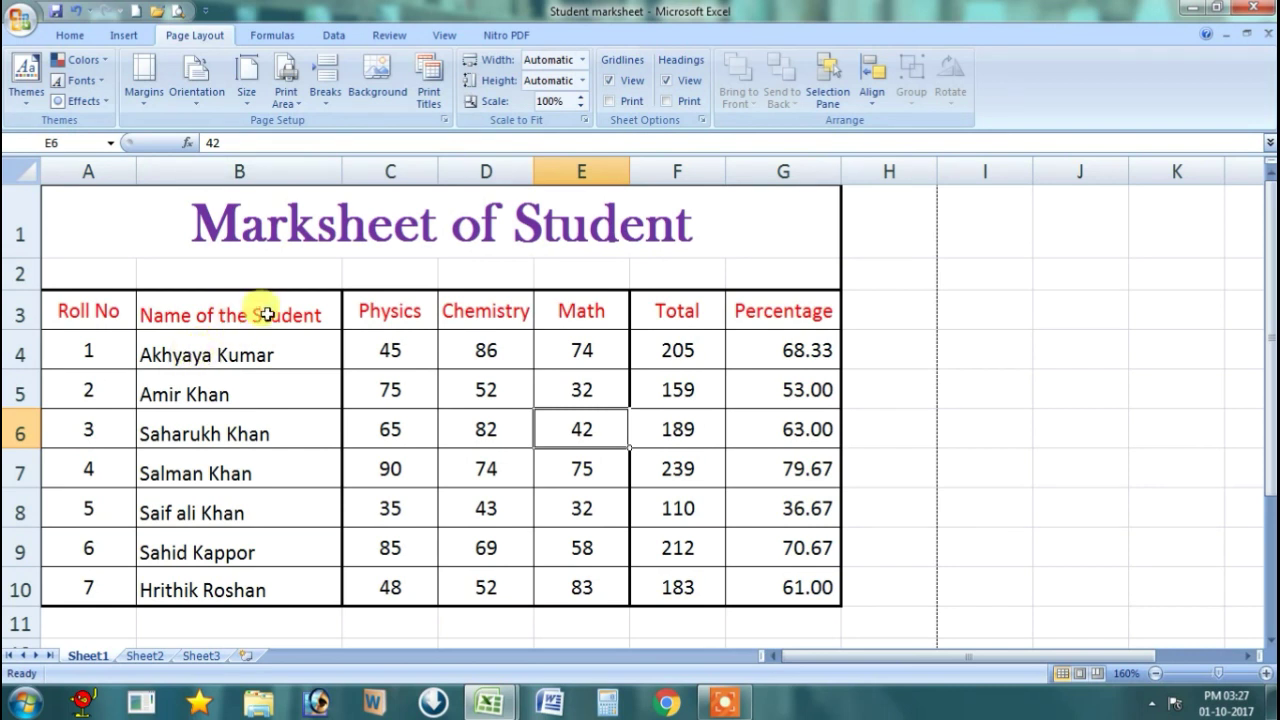
drag(259, 314, 247, 587)
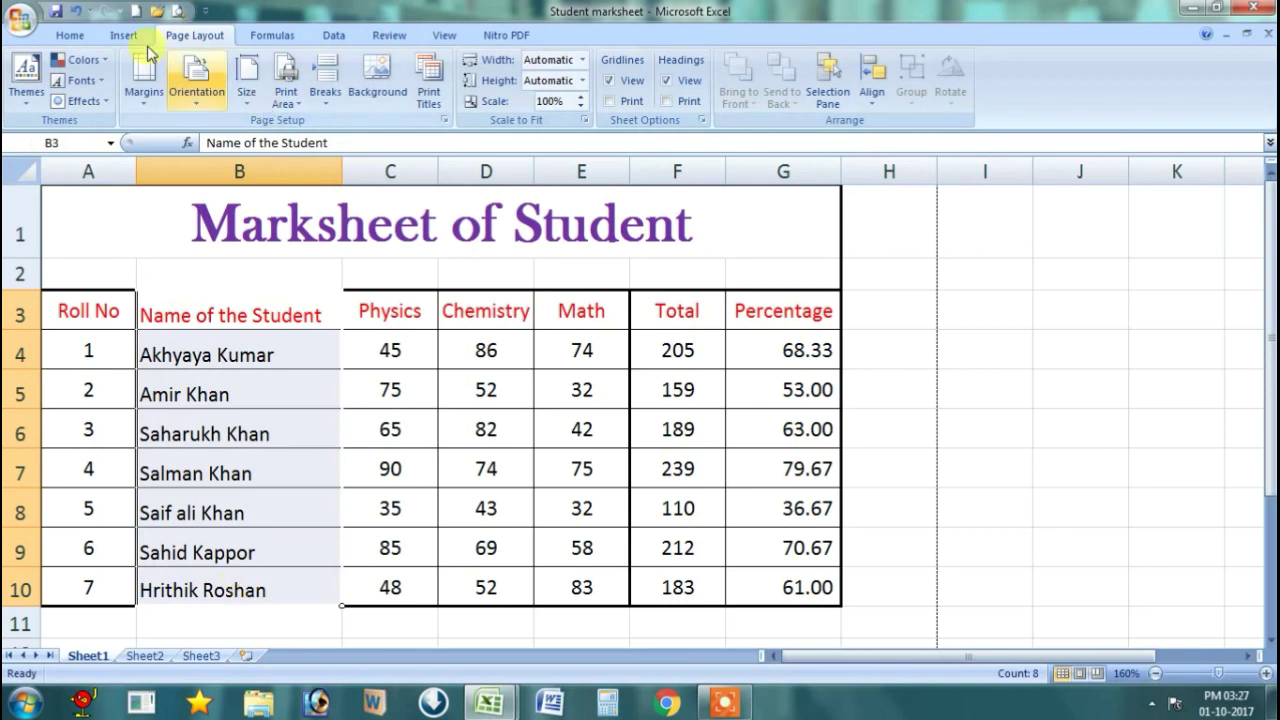
click(72, 37)
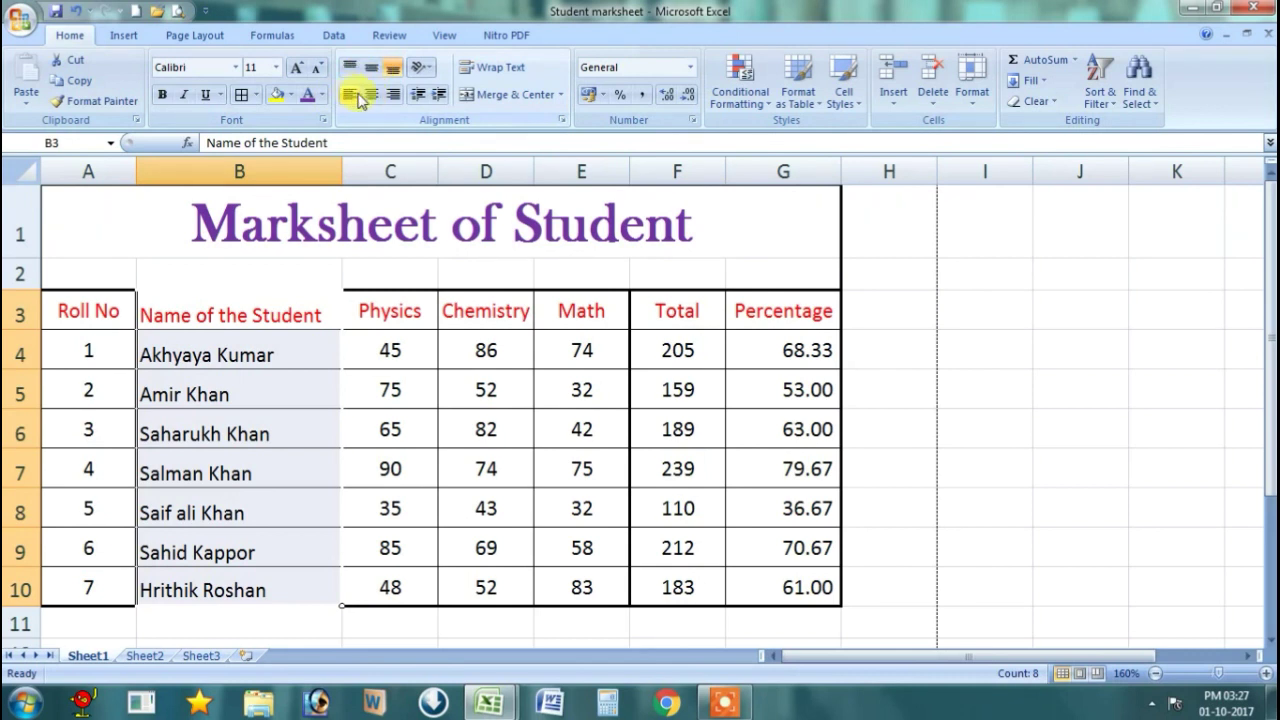
click(370, 95)
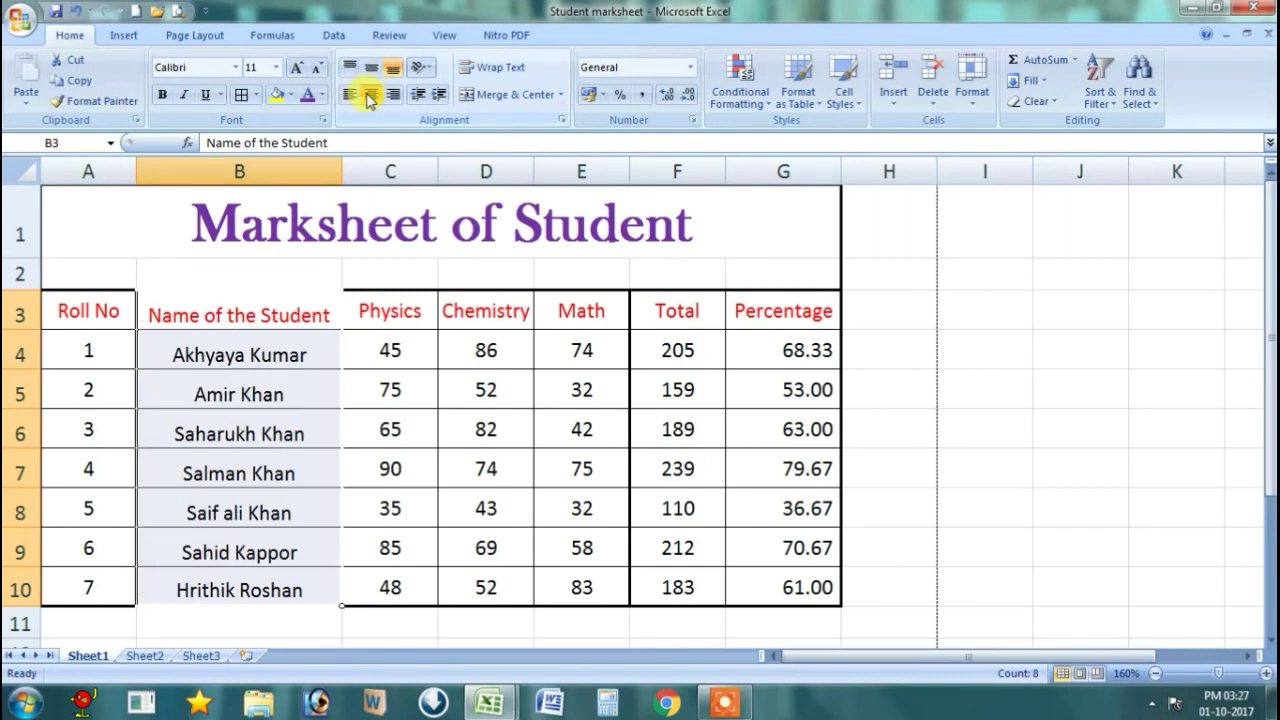
click(350, 95)
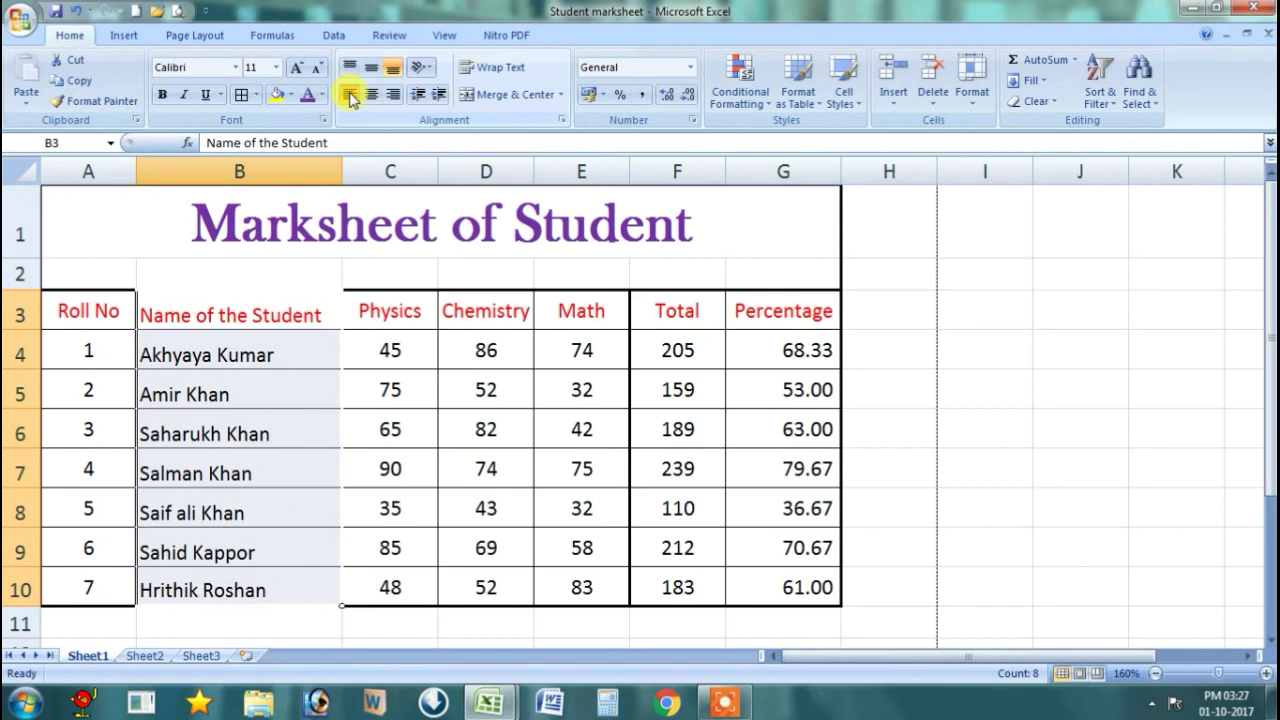
click(371, 72)
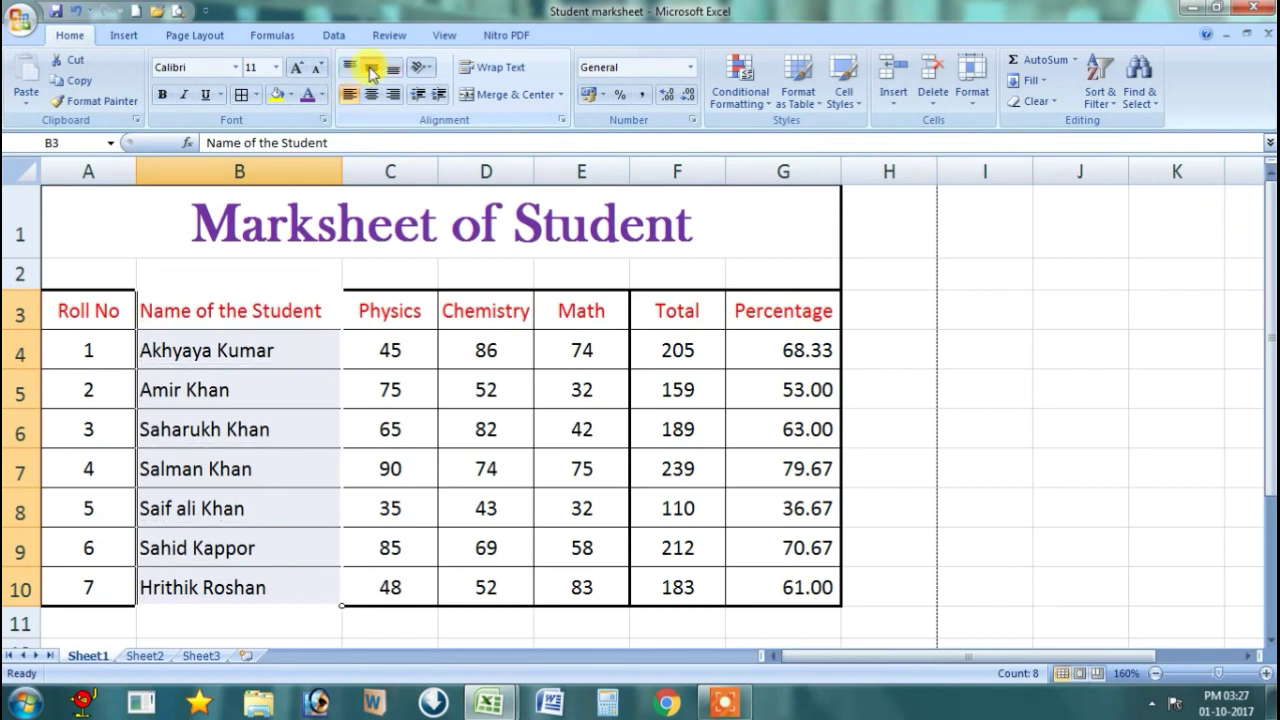
click(368, 436)
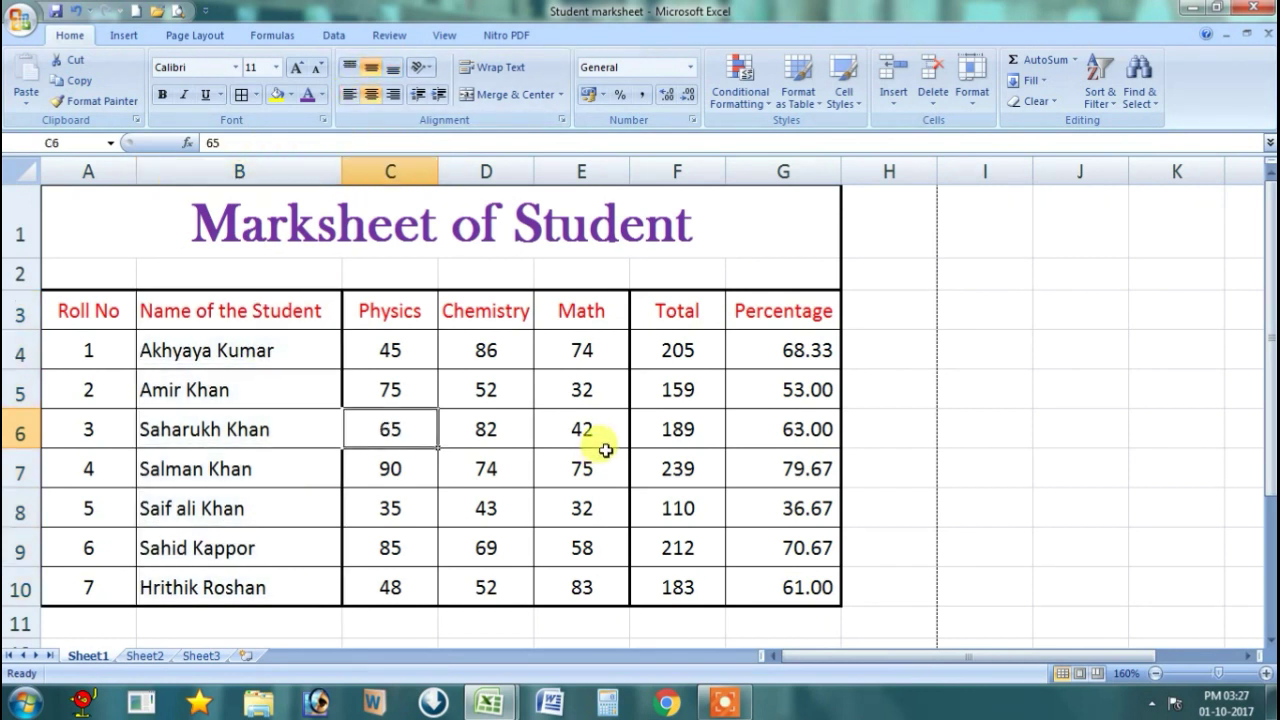
click(606, 452)
scroll(688, 400, down, 1)
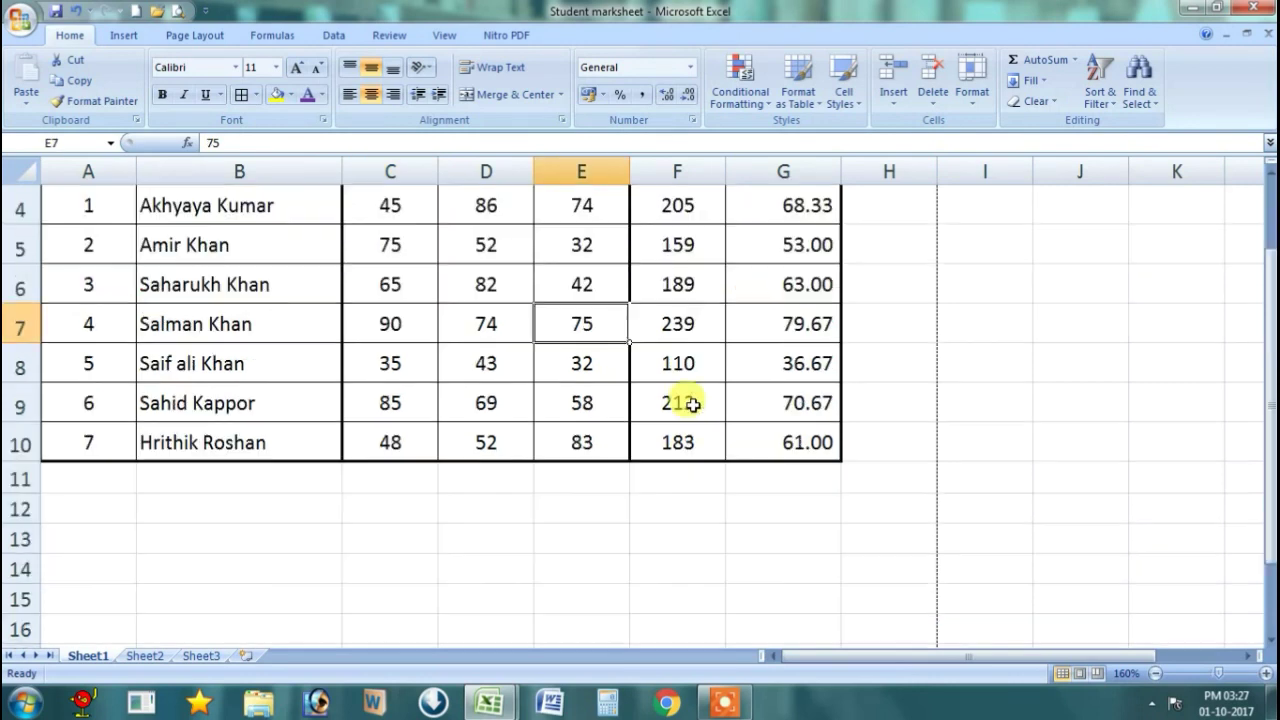
scroll(693, 405, down, 1)
scroll(693, 405, up, 2)
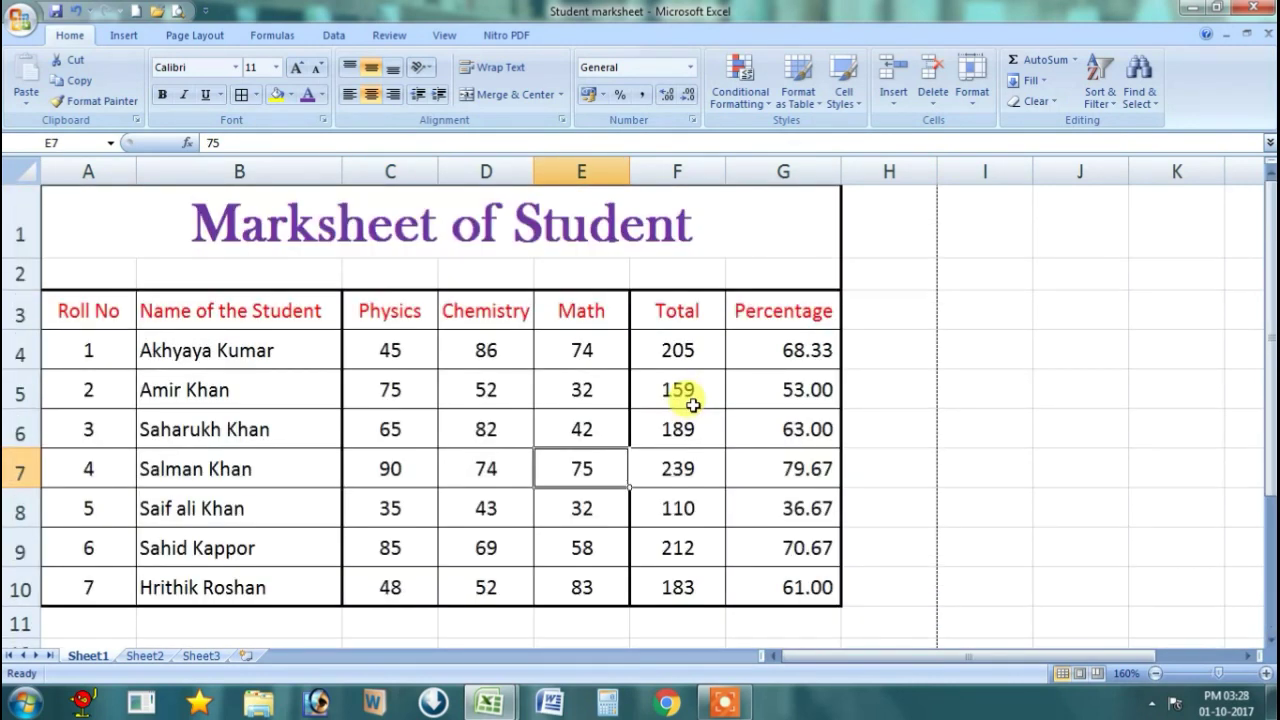
click(632, 420)
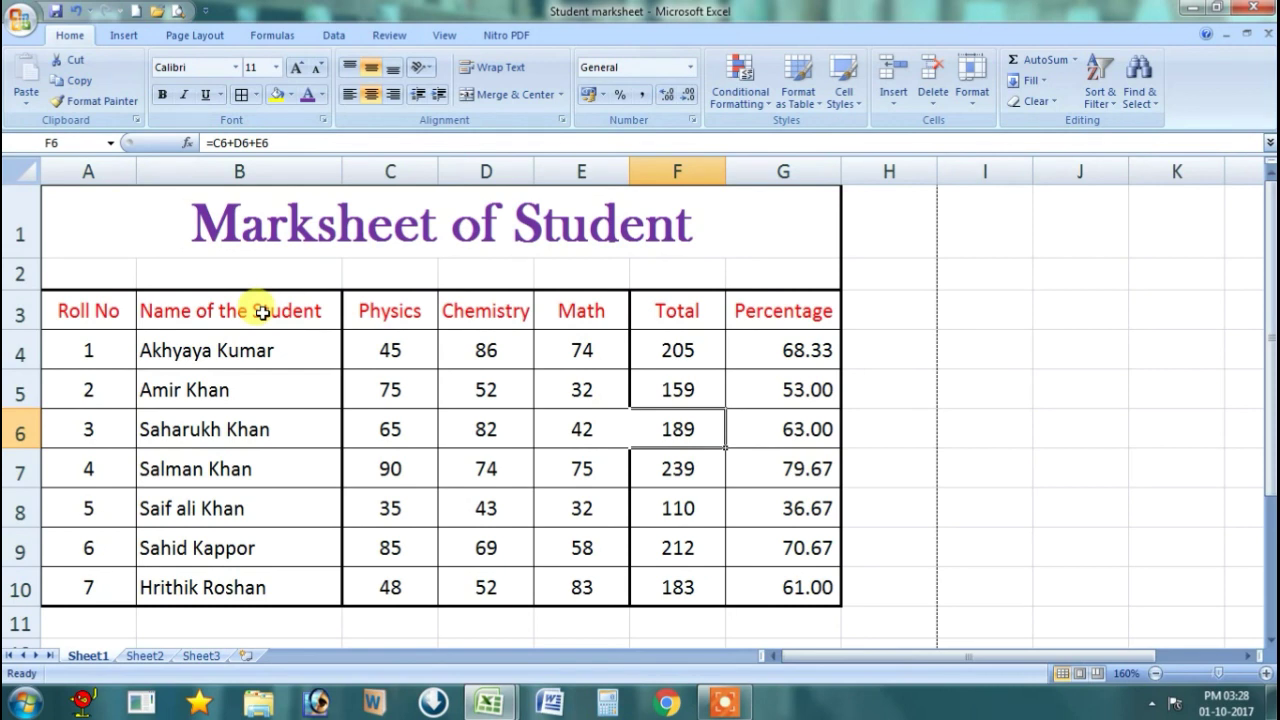
key(ctrl+p)
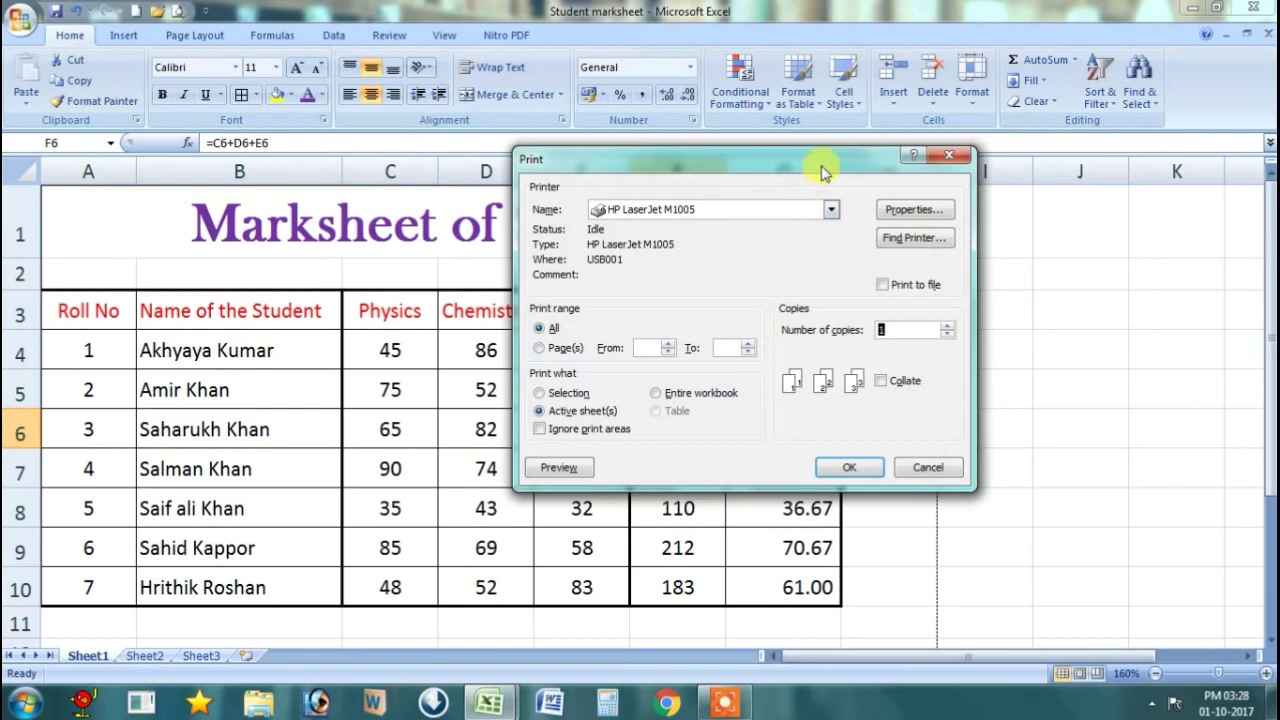
click(928, 467)
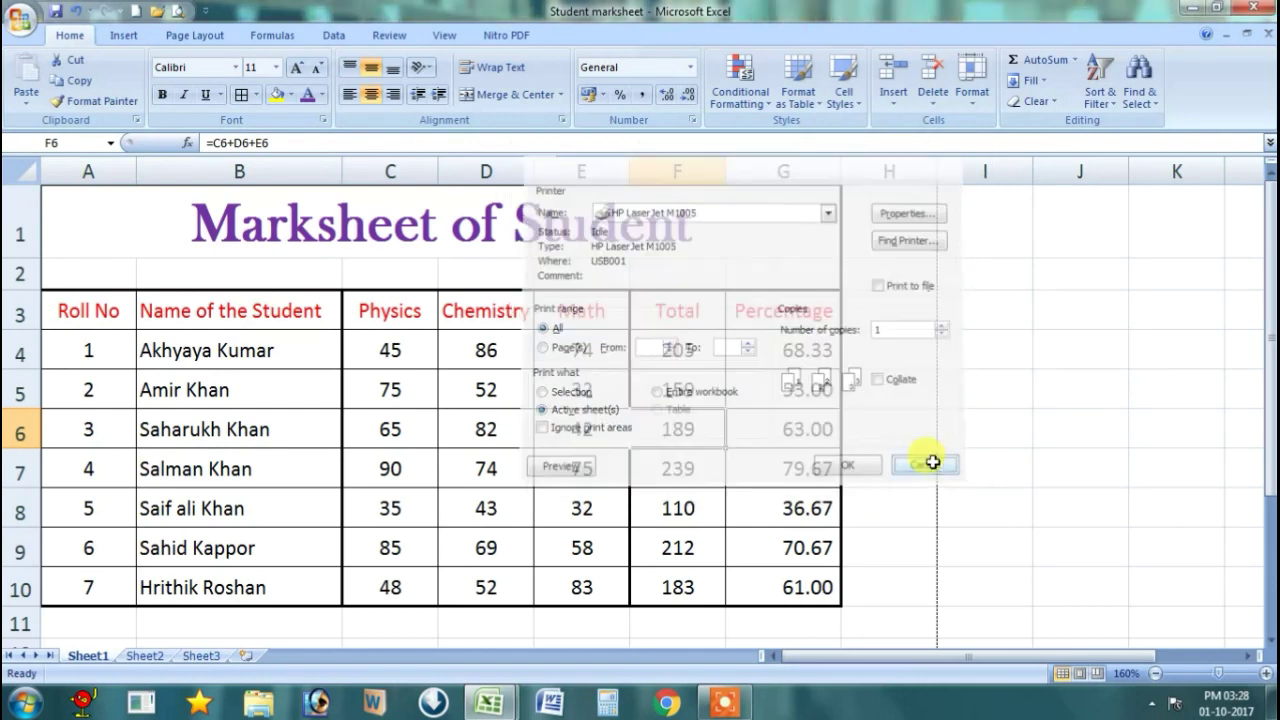
click(22, 24)
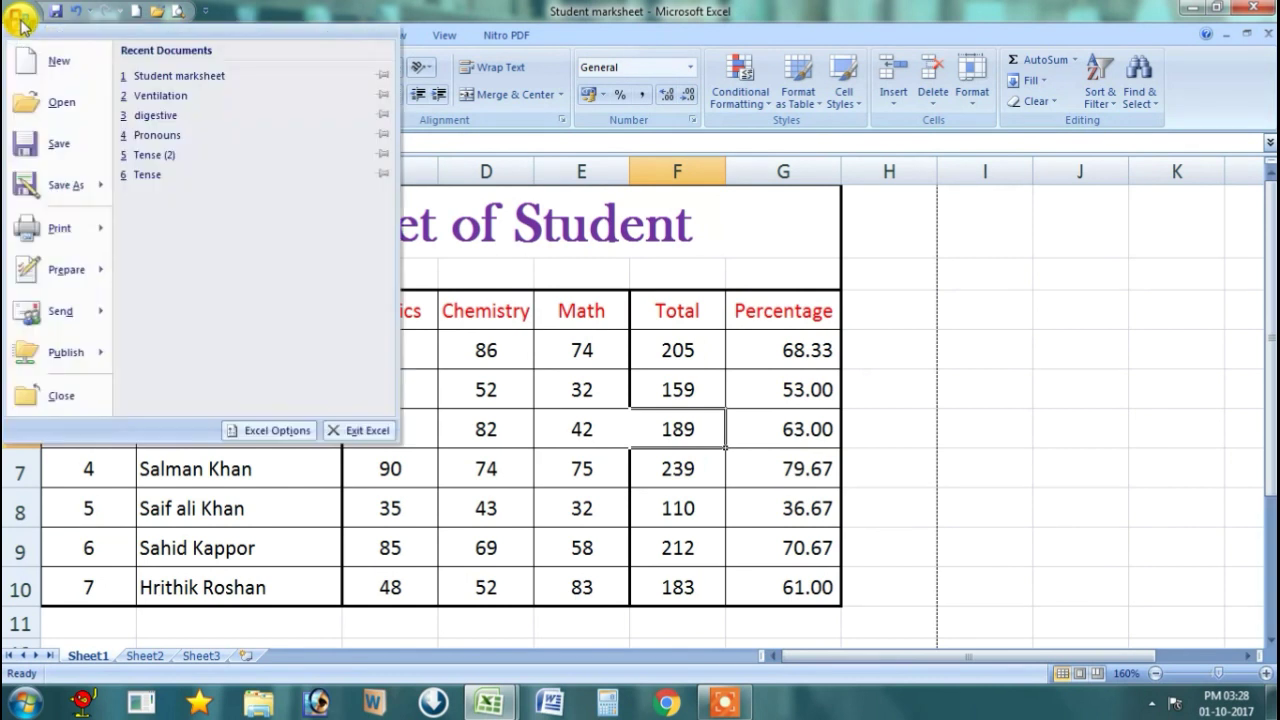
mouse_move(62, 233)
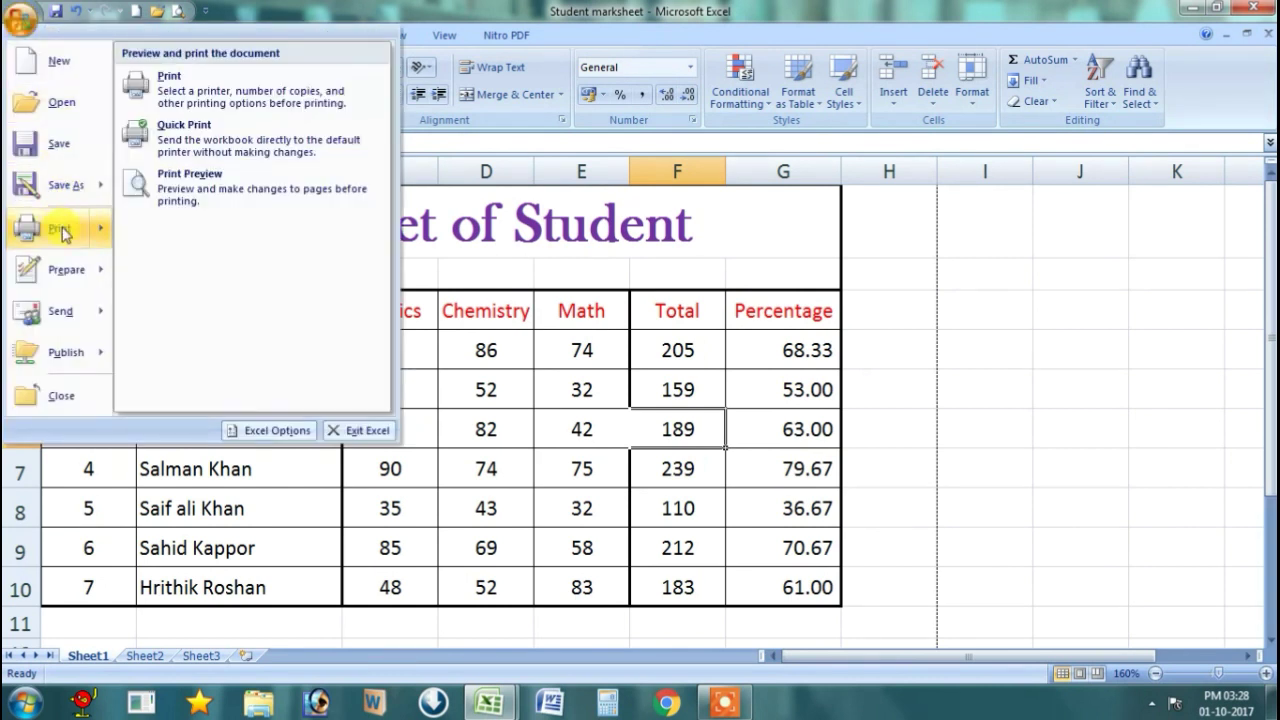
click(198, 86)
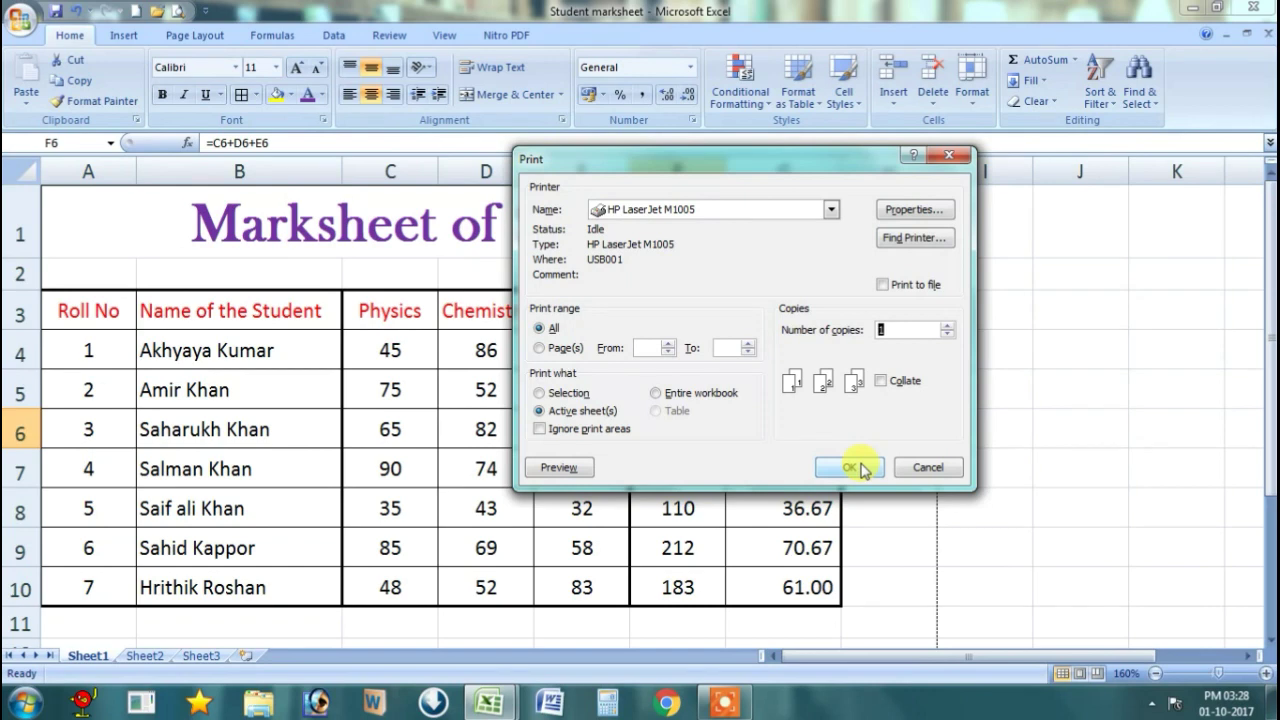
click(925, 470)
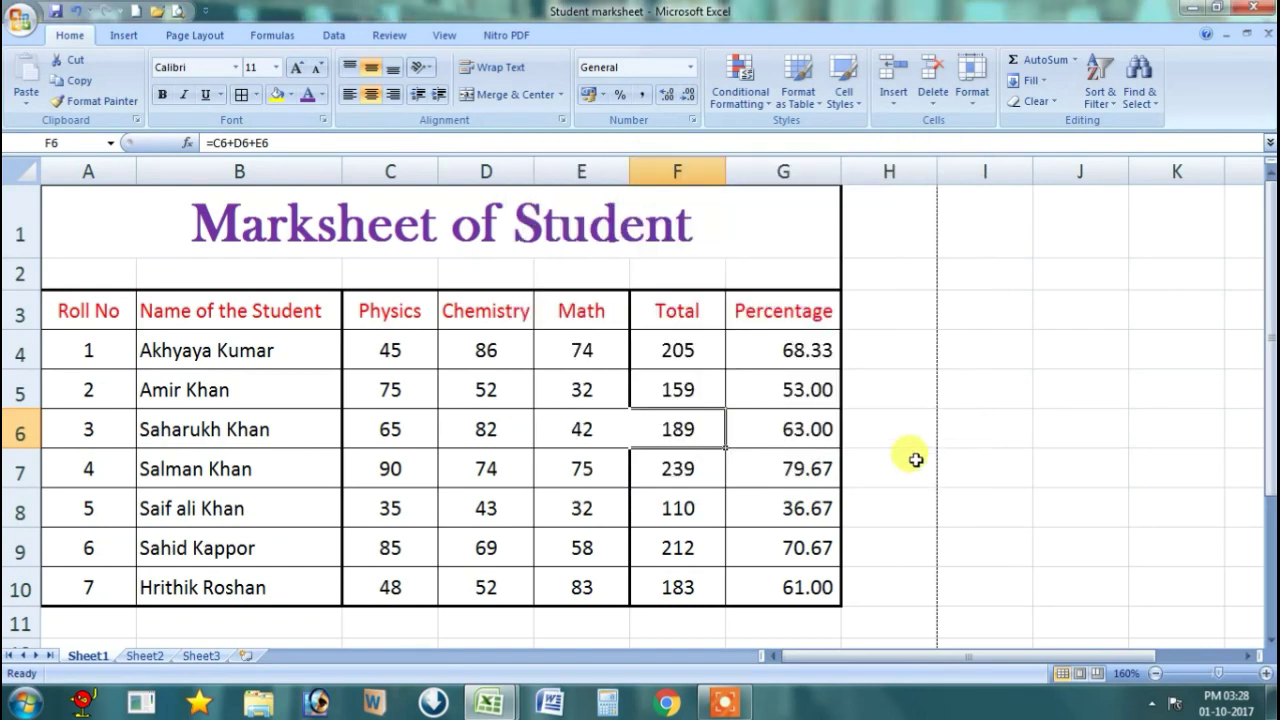
Step: Make the student names in B4:B10 bold and italic
click(873, 364)
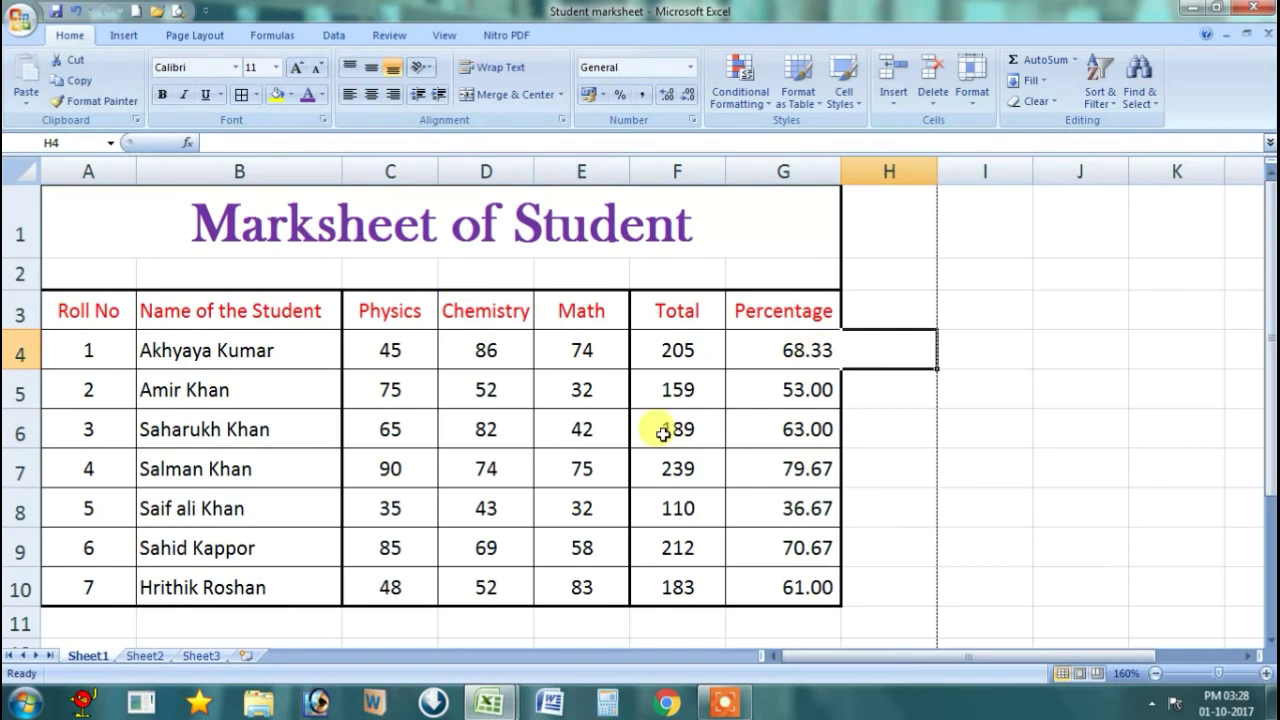
click(1075, 362)
click(960, 398)
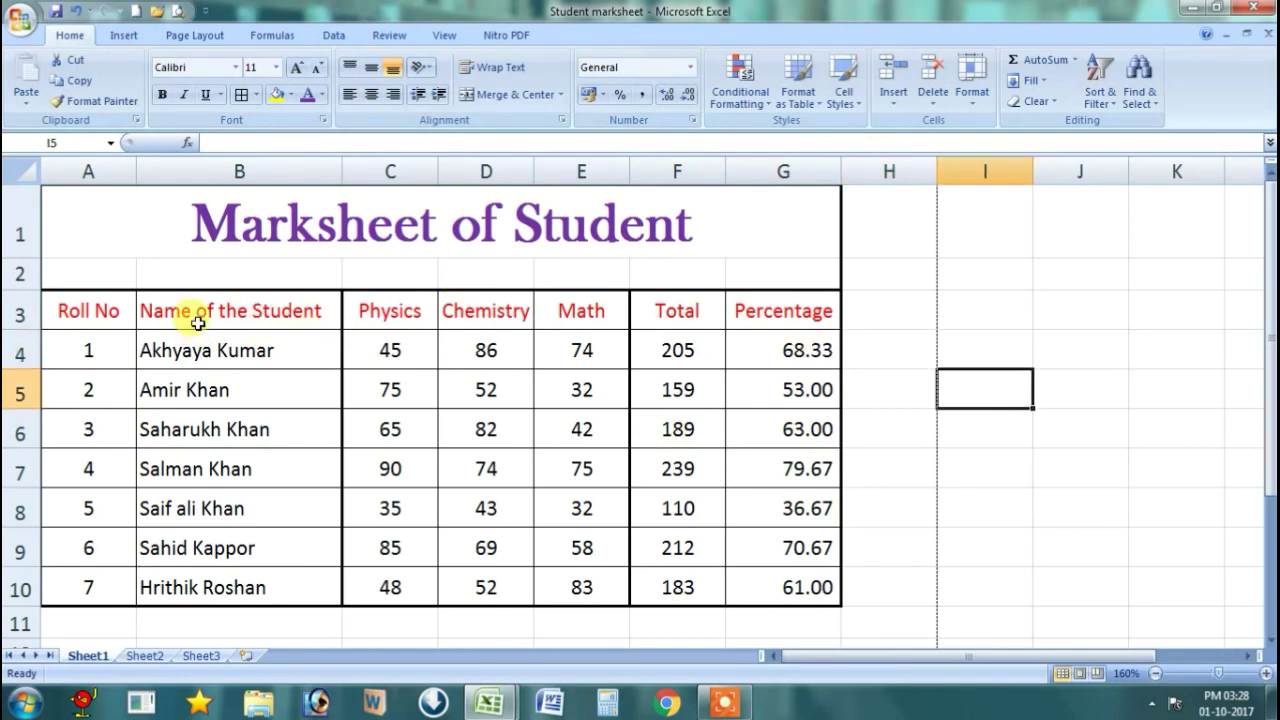
drag(248, 309, 242, 589)
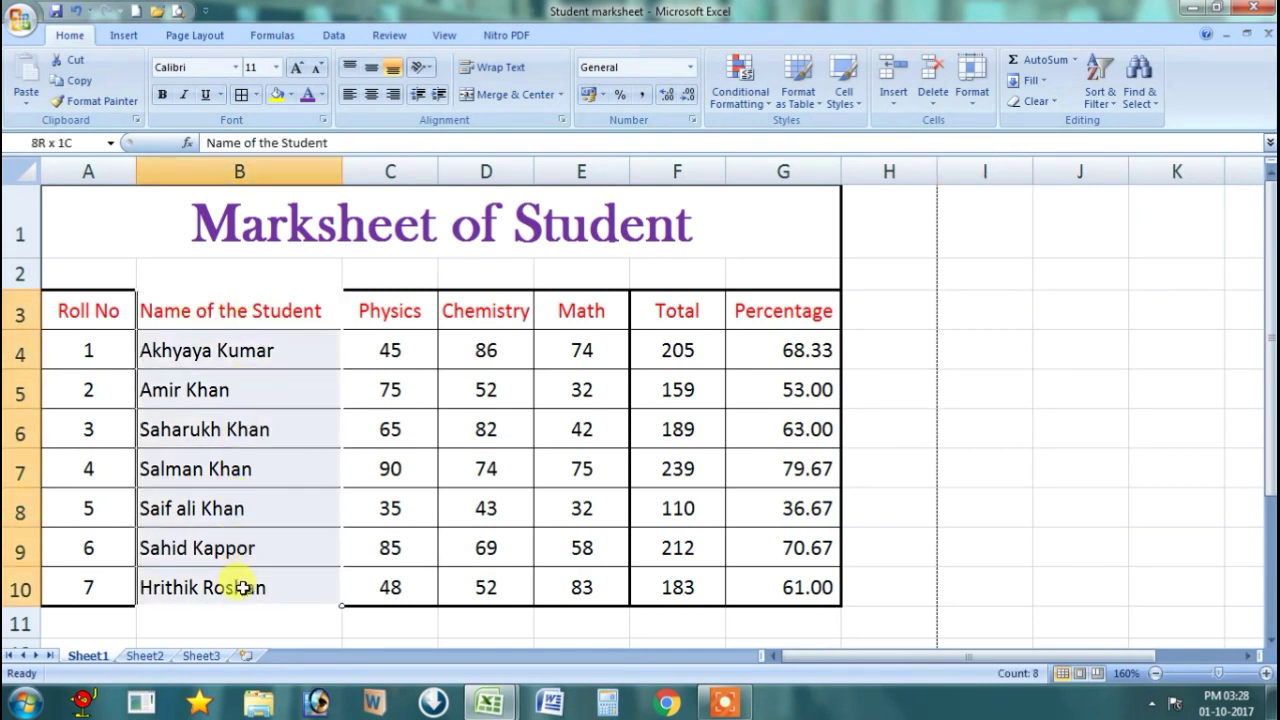
drag(251, 371, 243, 596)
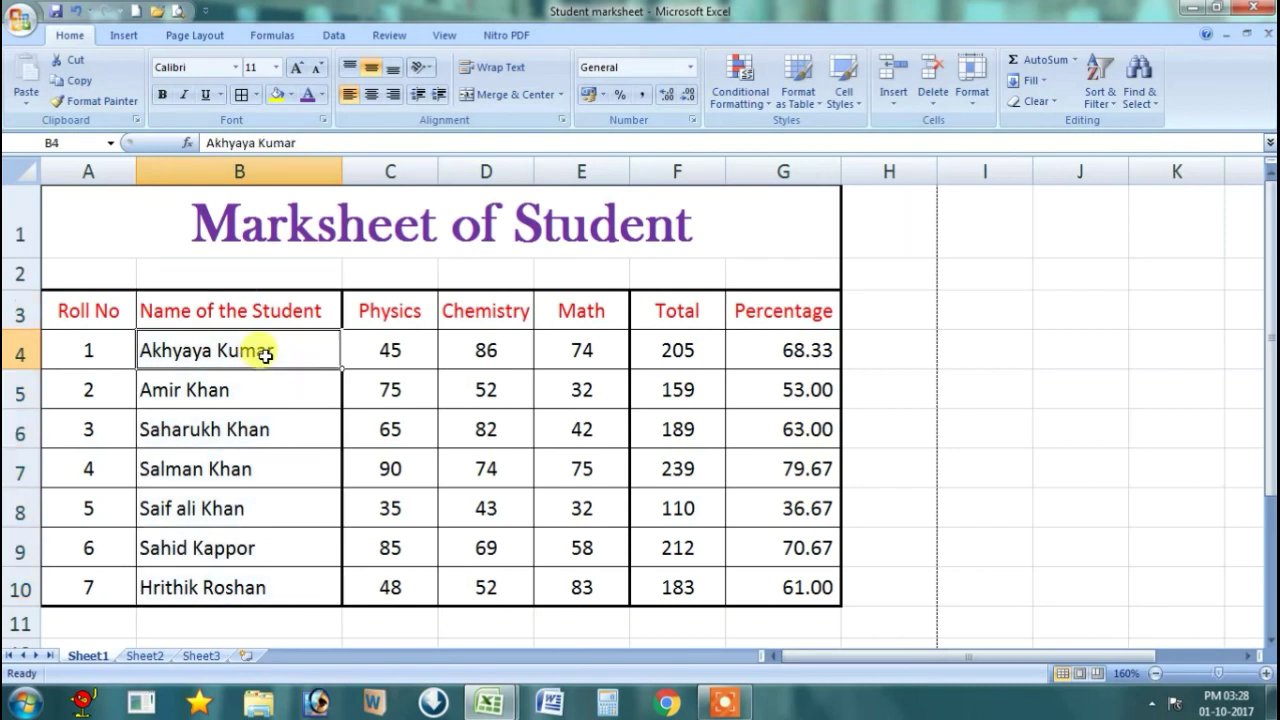
click(161, 96)
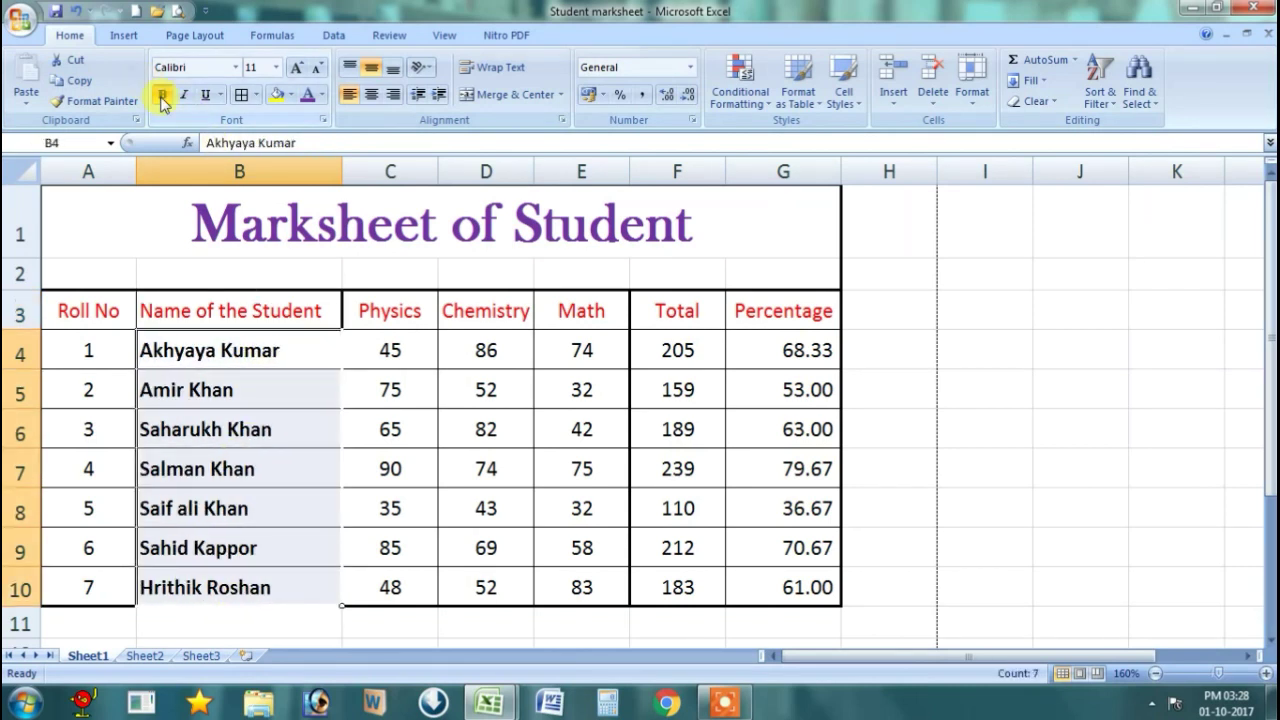
click(985, 294)
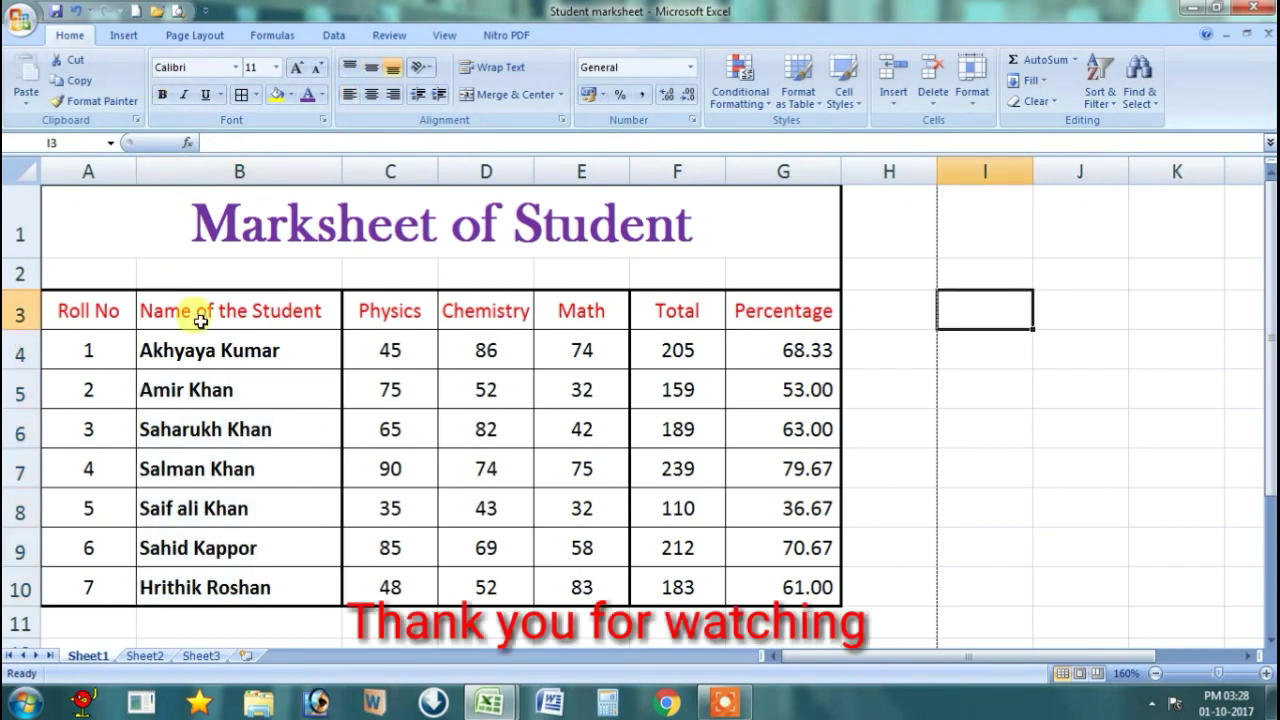
drag(230, 345, 229, 583)
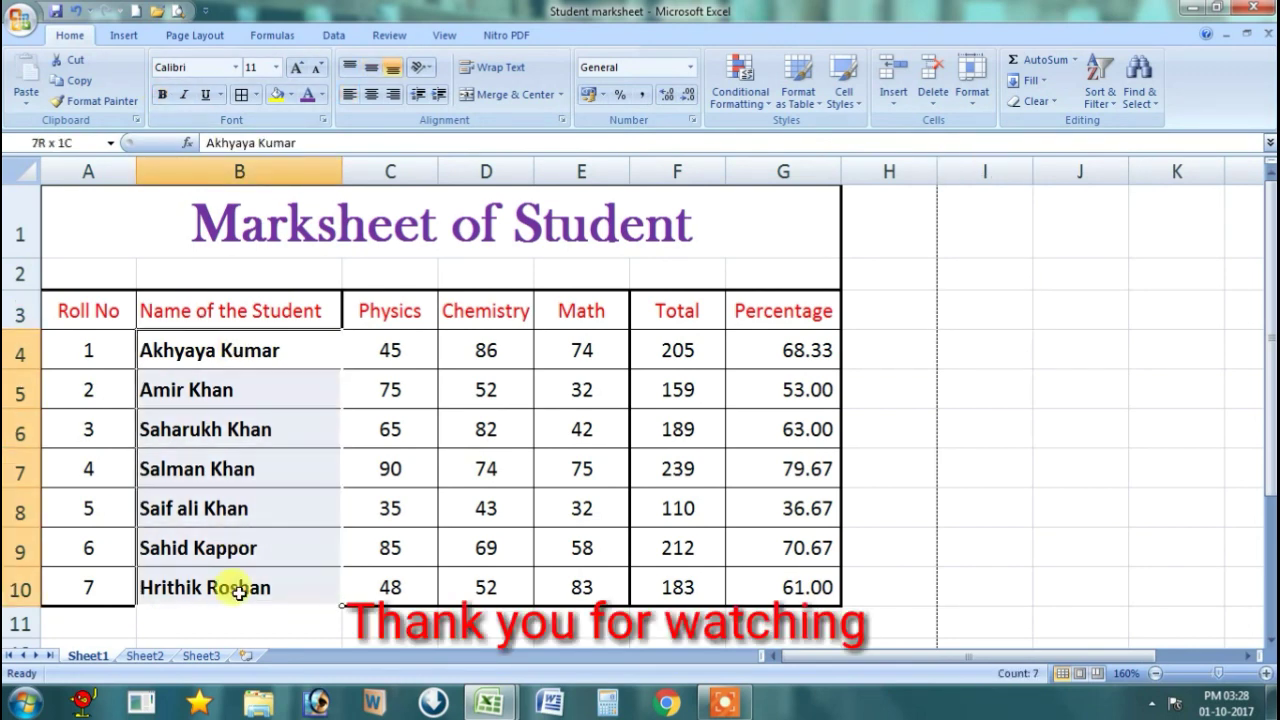
click(184, 97)
click(1066, 303)
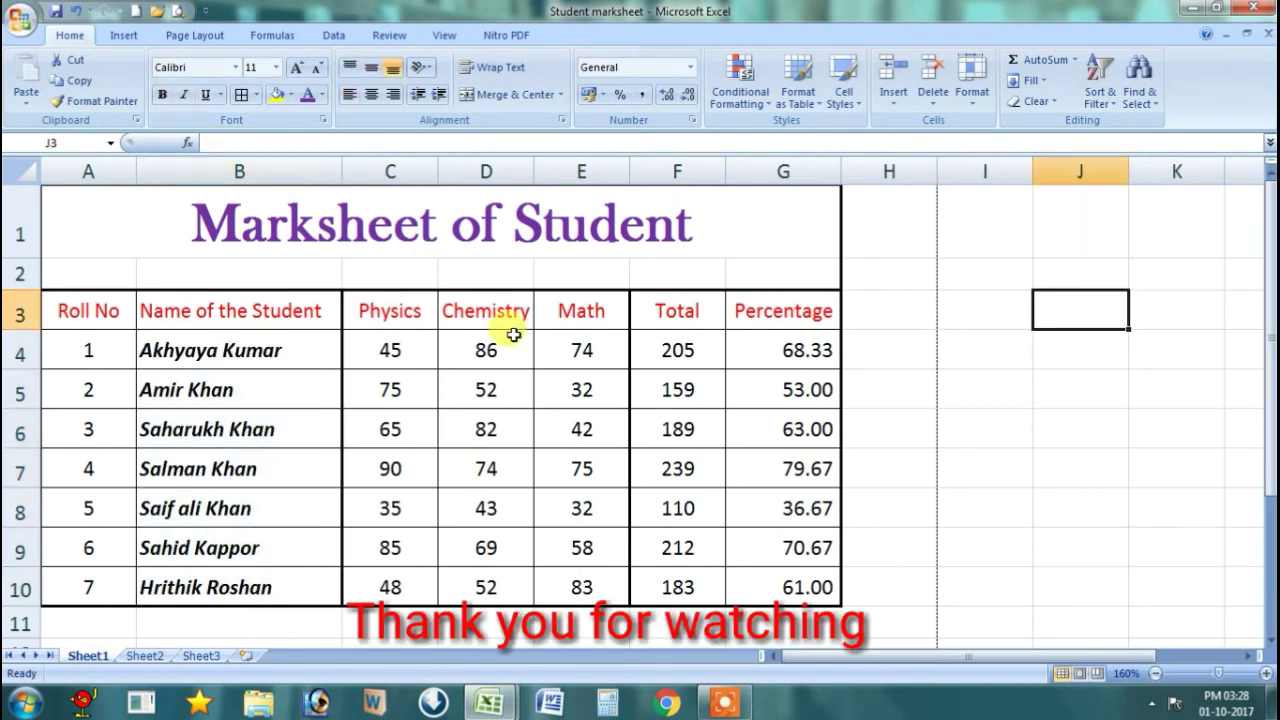
Step: Underline the merged 'Marksheet of Student' title
click(380, 222)
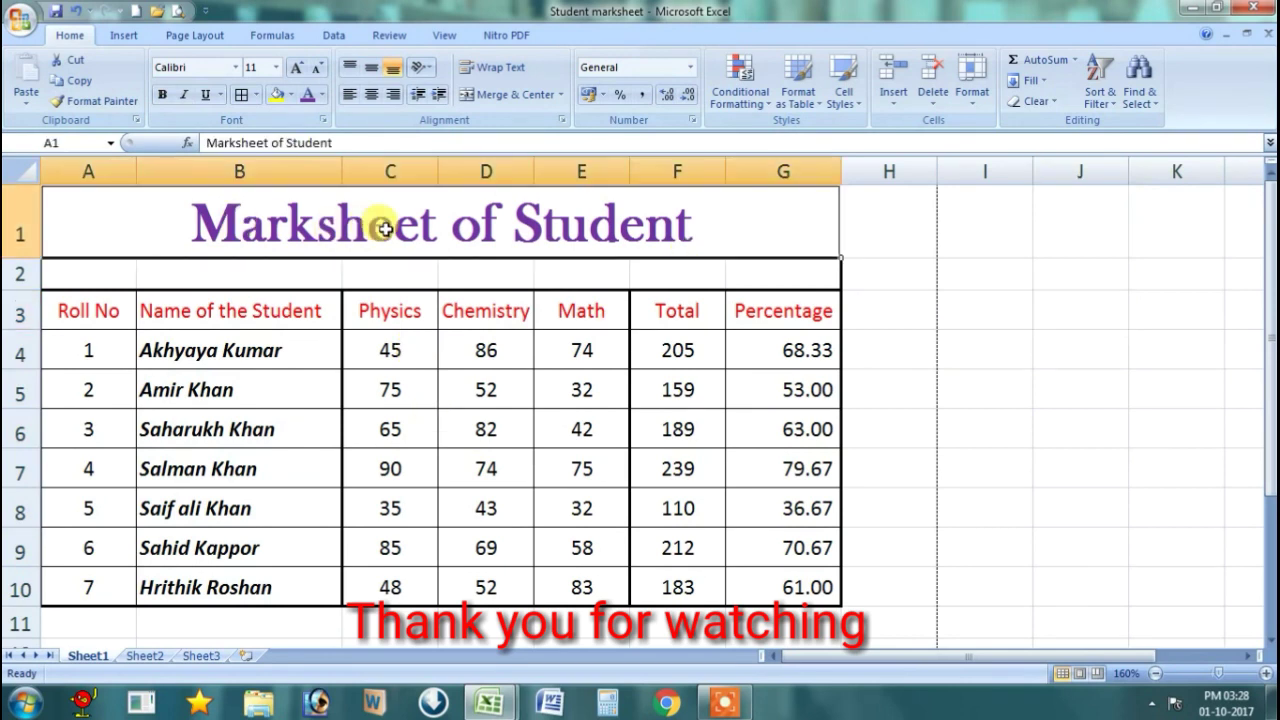
click(208, 100)
click(560, 385)
click(1020, 340)
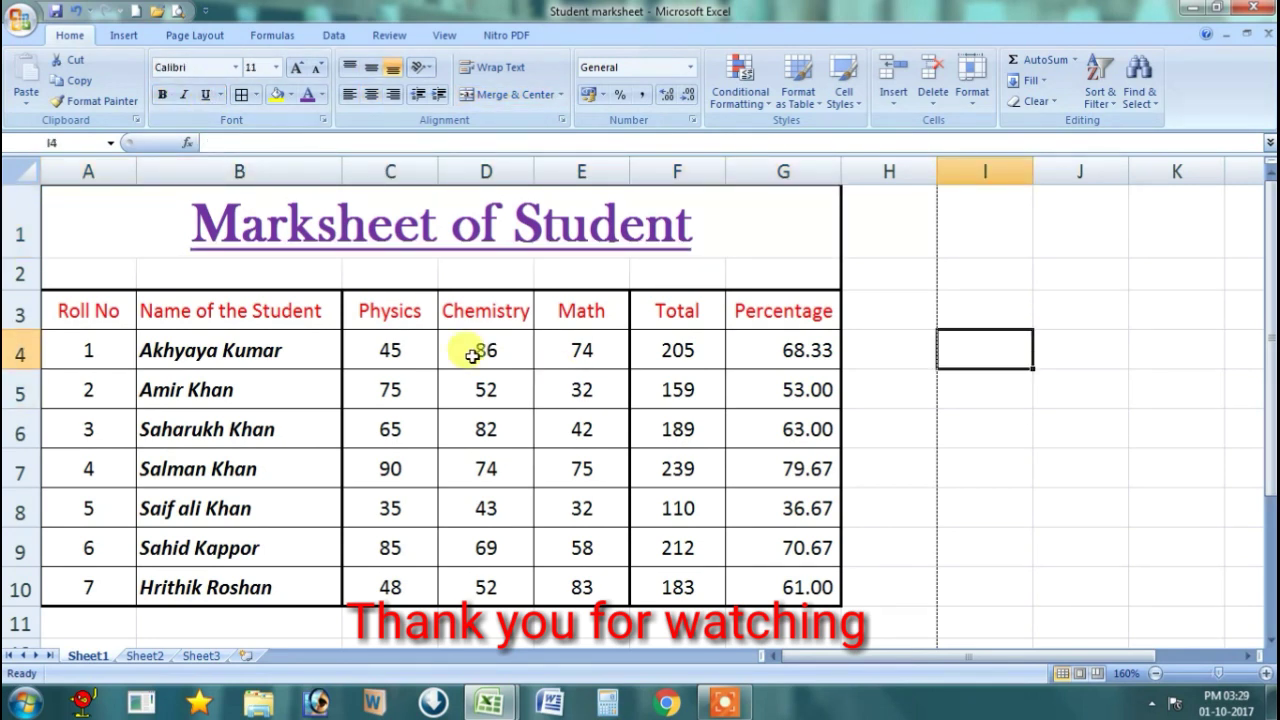
Step: Bold the red column headings in row 3 and save the workbook
click(28, 312)
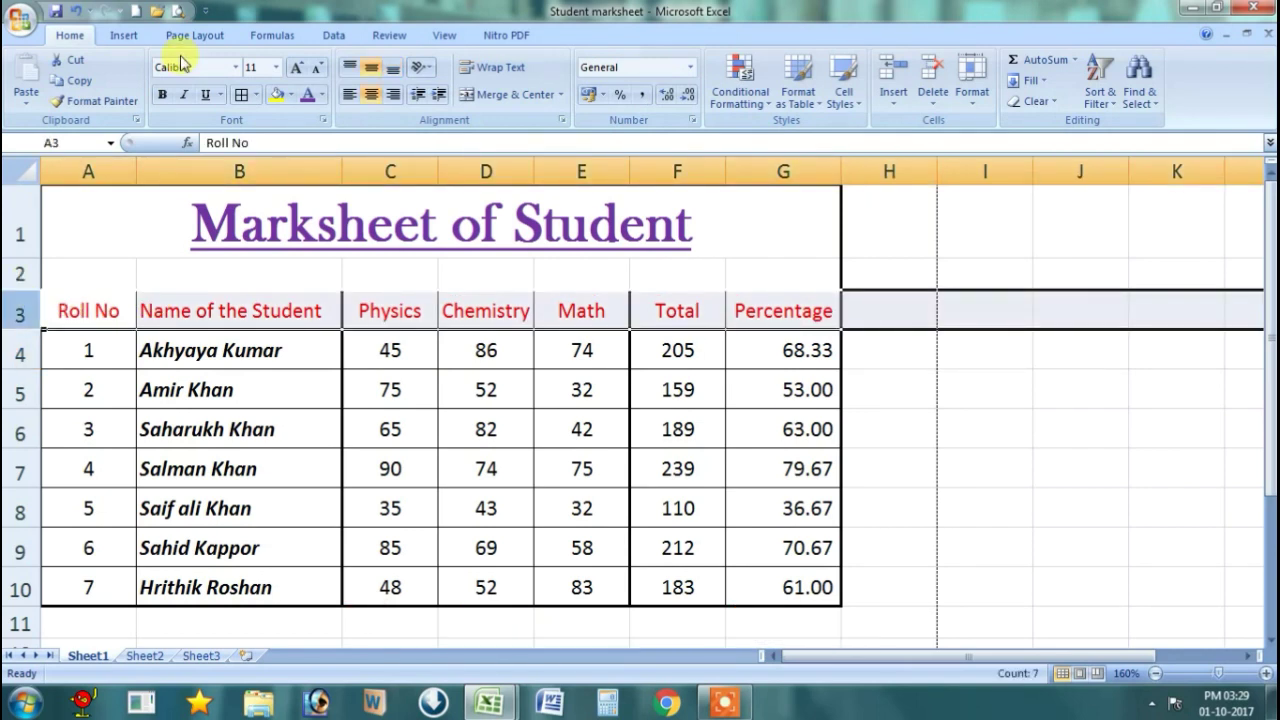
click(163, 95)
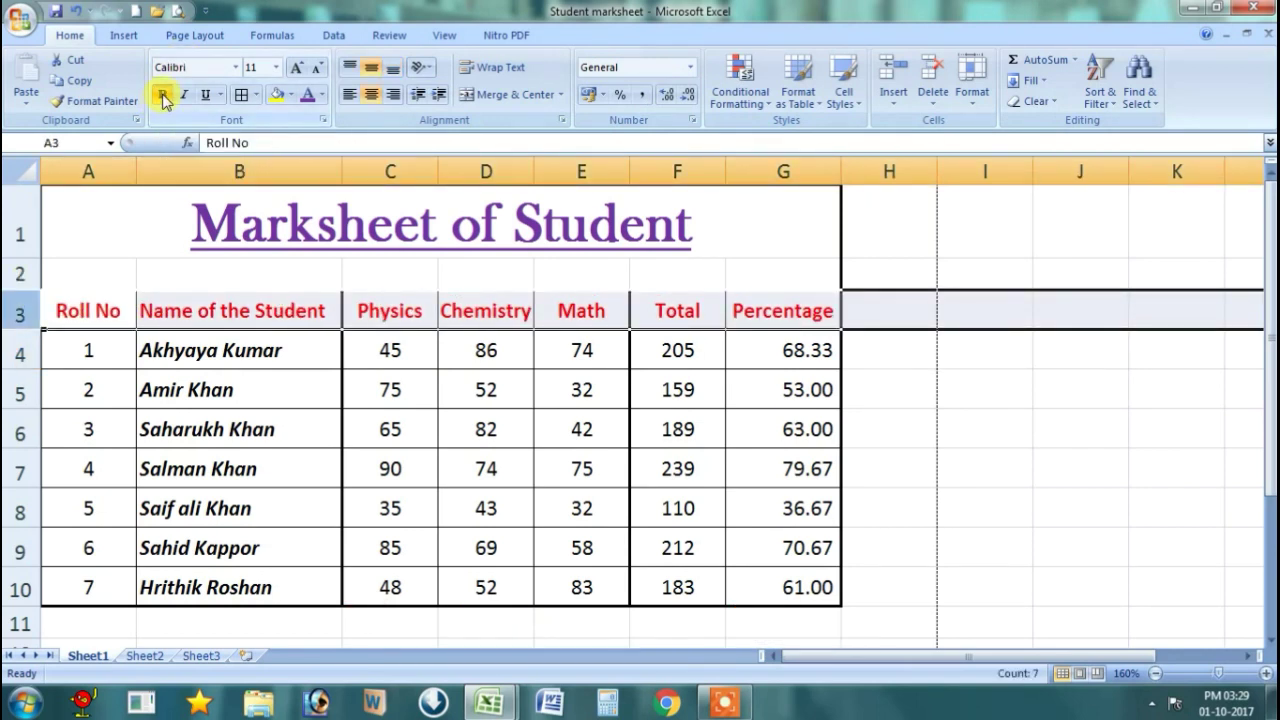
click(1035, 420)
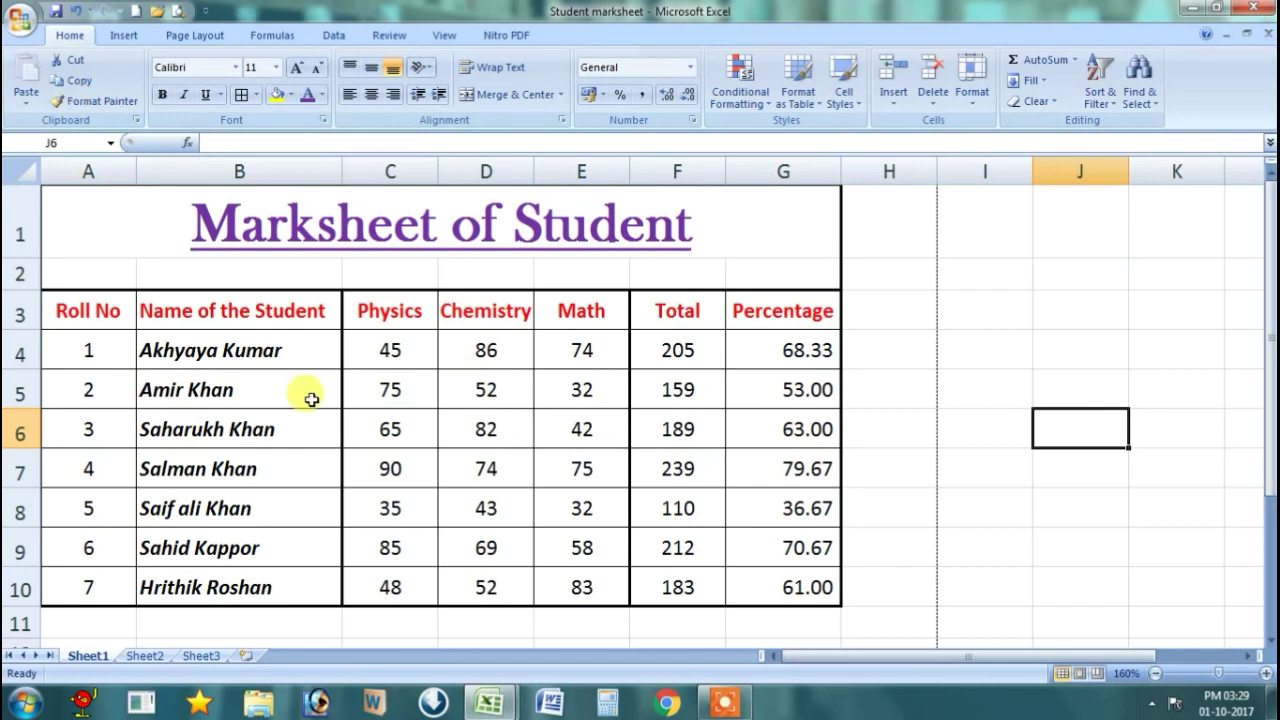
click(57, 15)
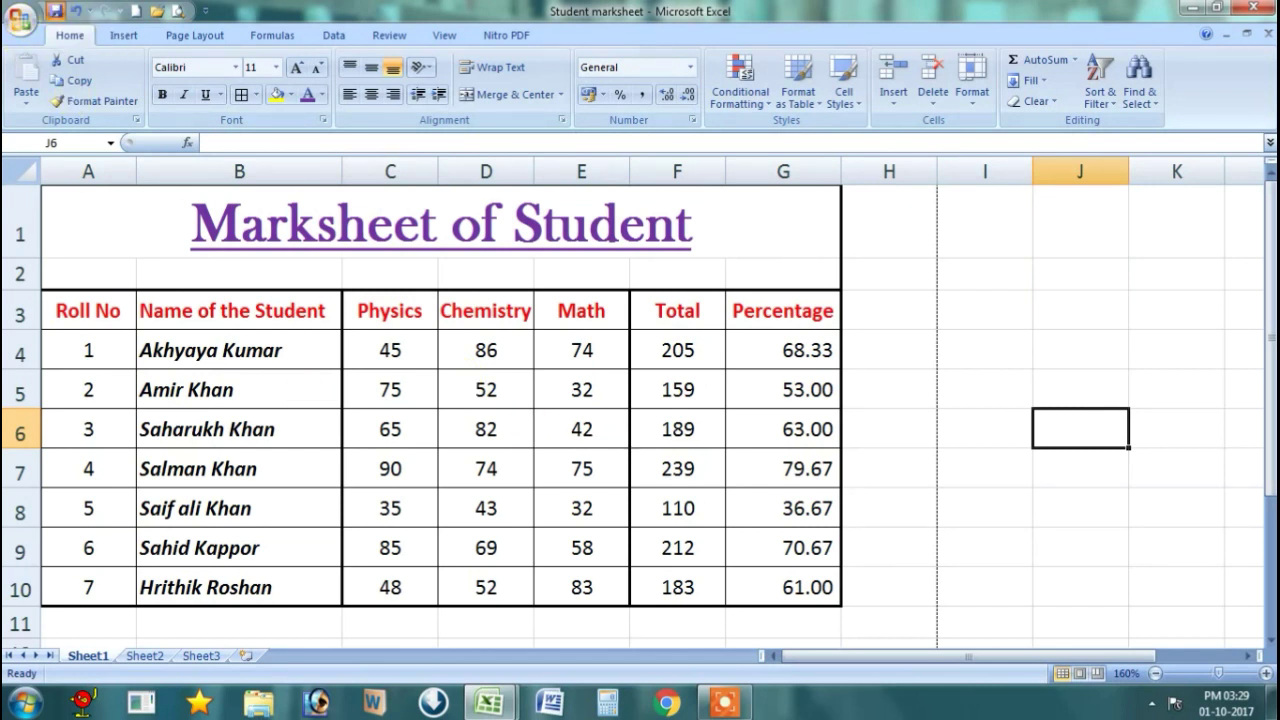
click(339, 385)
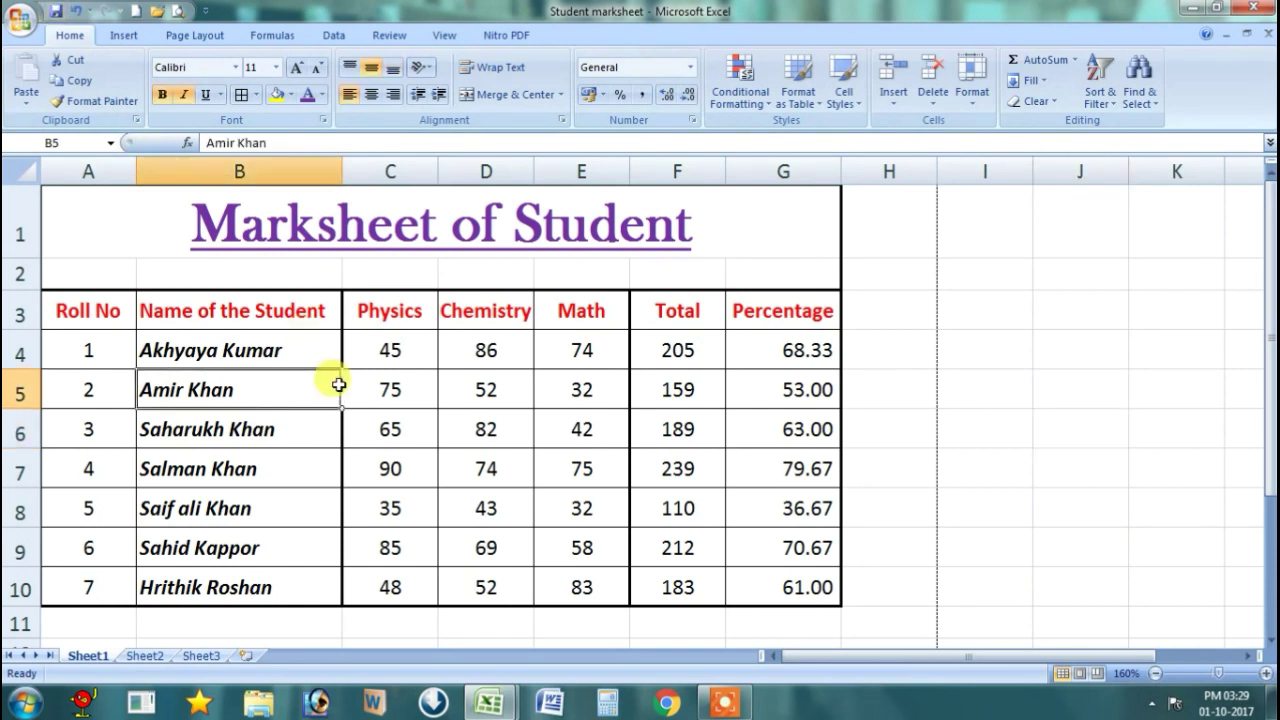